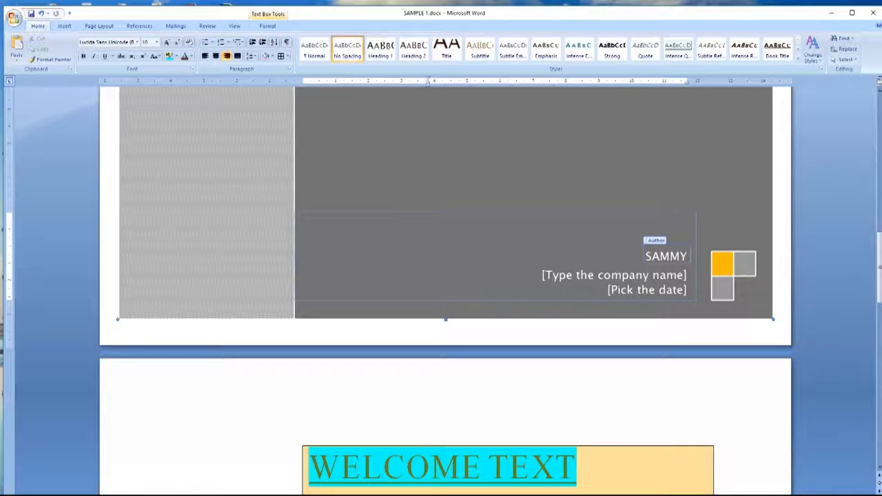
Step: Enter the author's name, company TECHNOCREATS and date 12/10/2016 on the cover page
text(G)
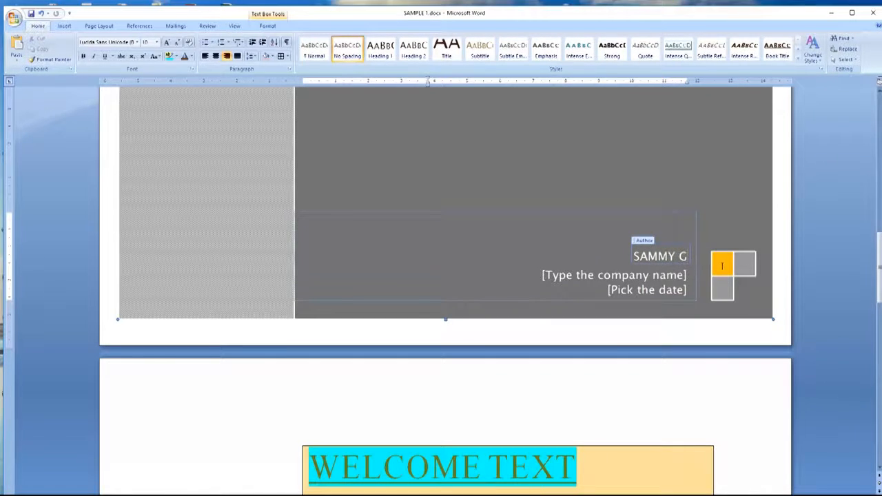
click(659, 277)
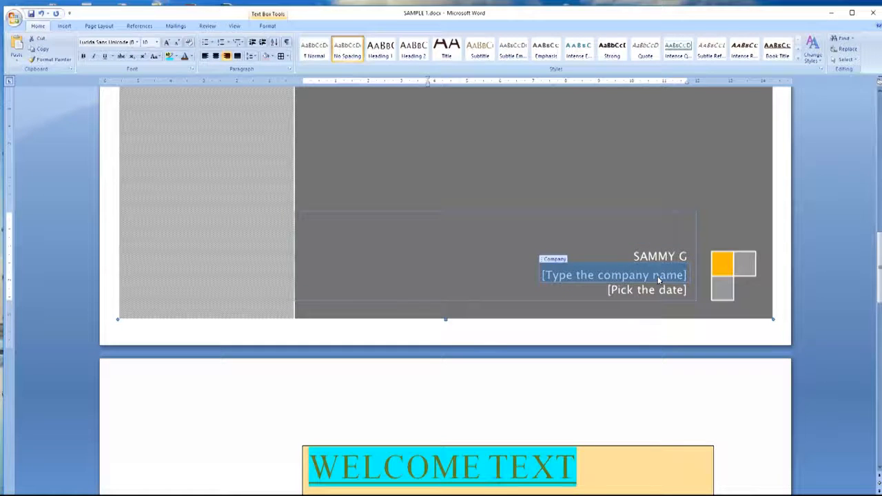
text(TECH)
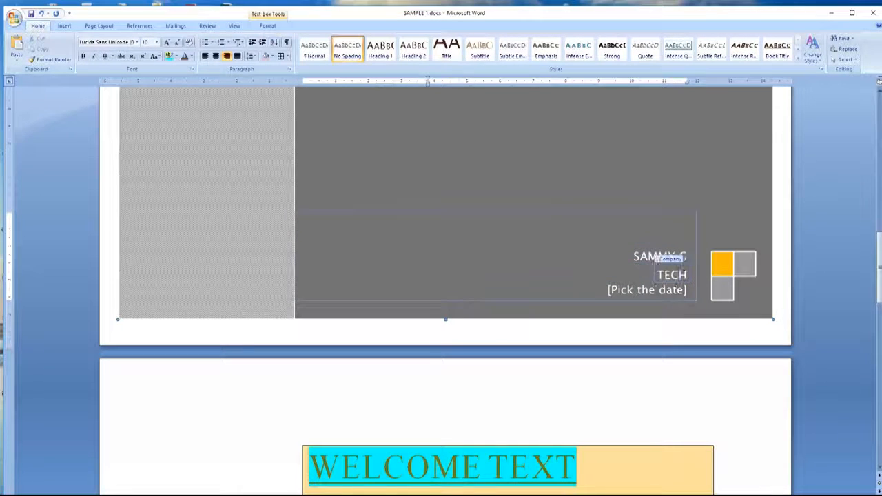
text(NOCREATS)
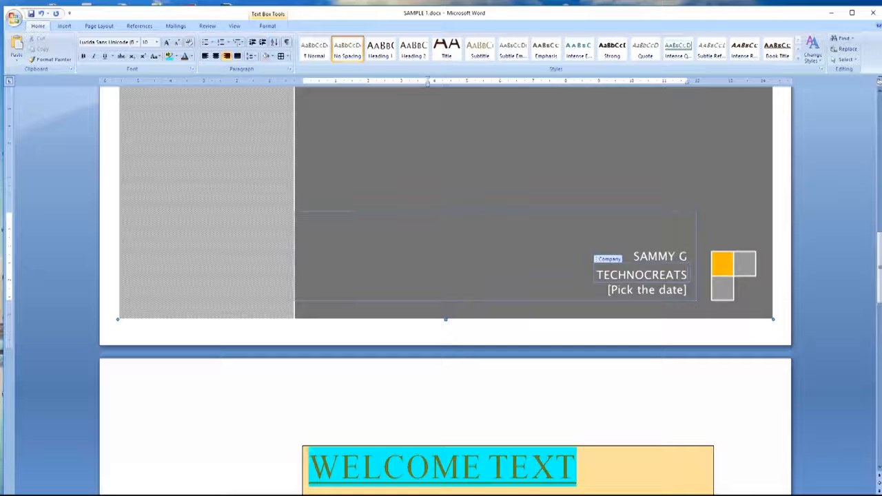
click(675, 292)
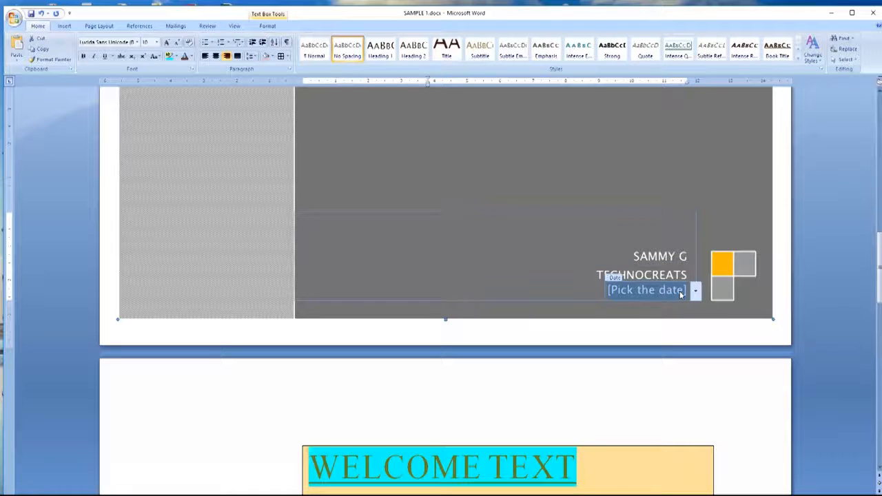
text(12/)
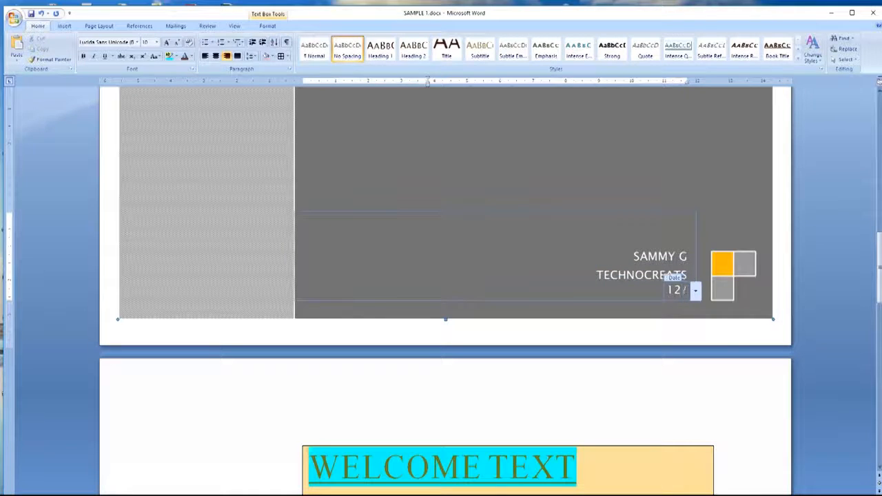
text(10/201)
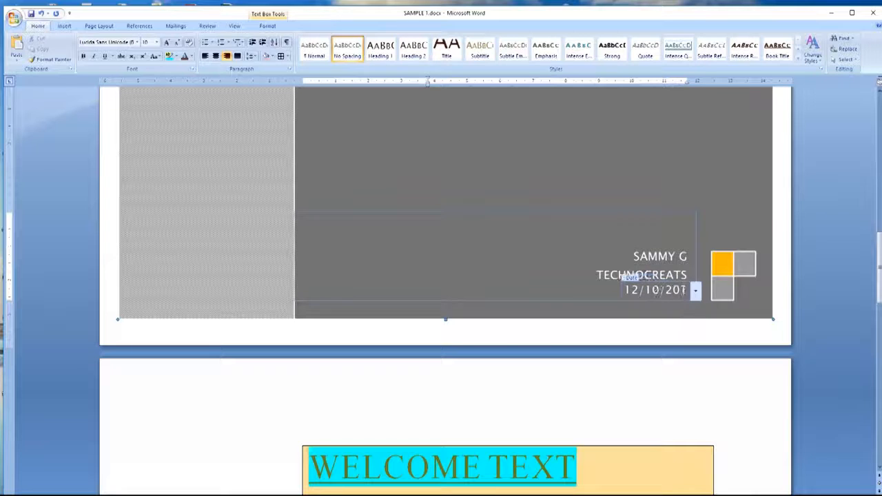
text(6)
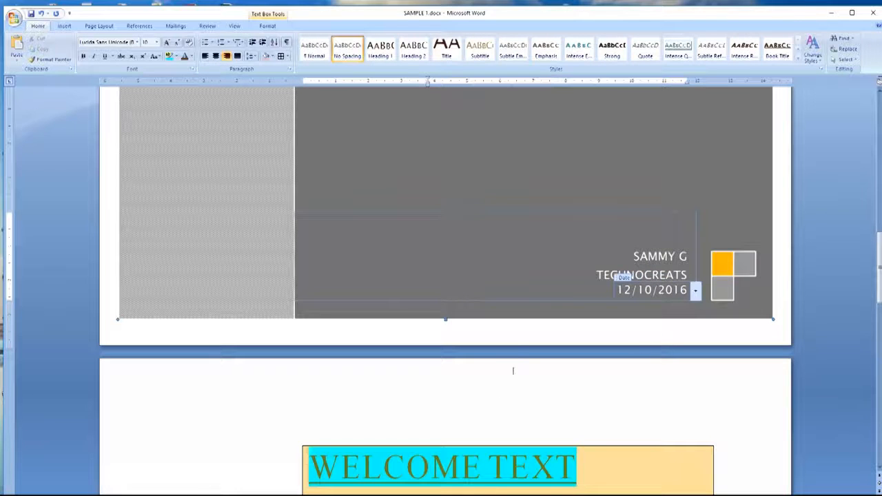
click(512, 371)
scroll(516, 337, up, 5)
scroll(517, 329, down, 10)
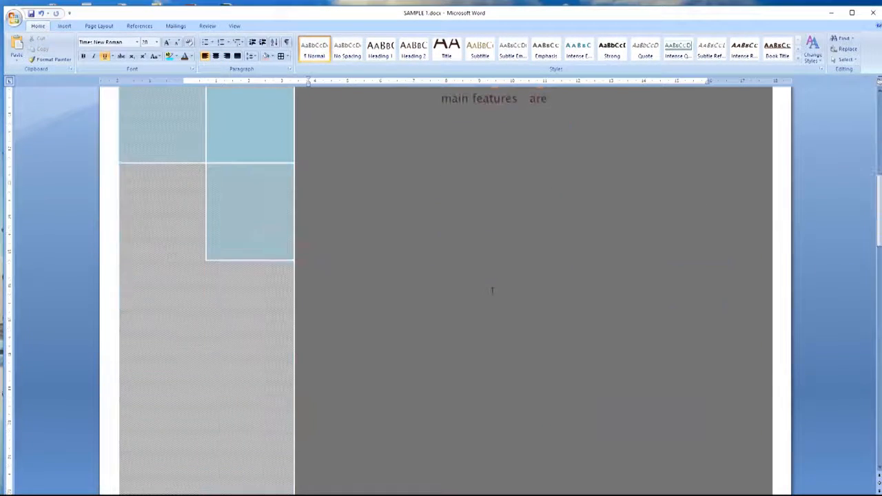
Step: Save the document
click(31, 14)
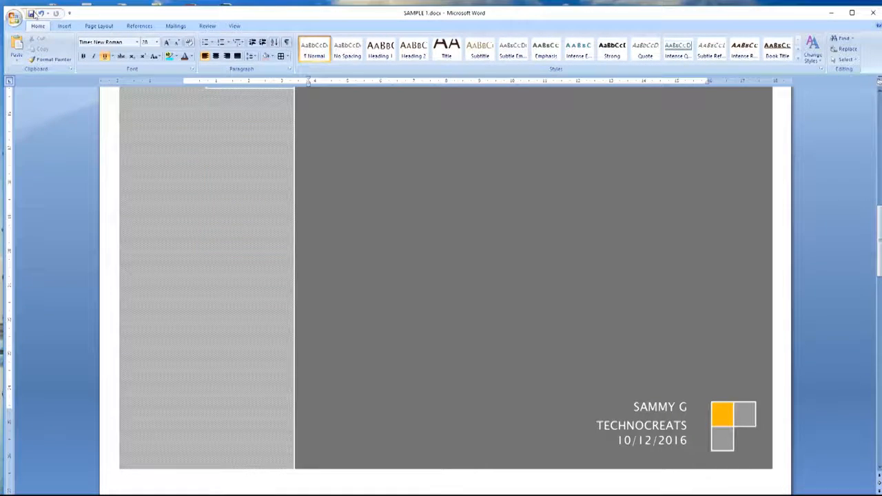
click(32, 13)
scroll(385, 186, down, 10)
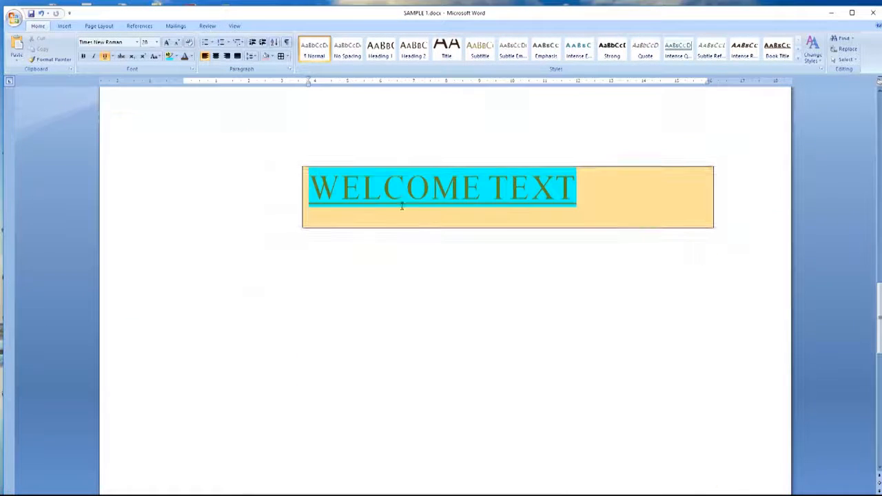
Step: Set the empty line below the WELCOME TEXT box to Times New Roman, size 16
click(412, 201)
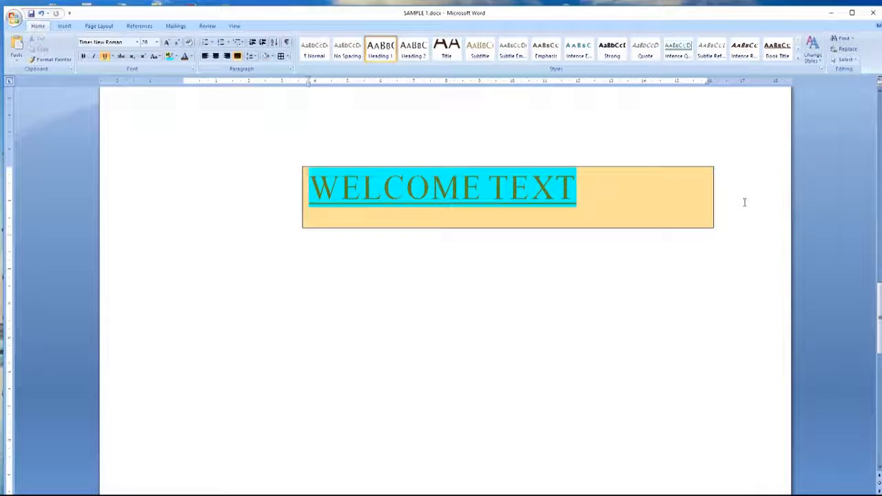
key(Down)
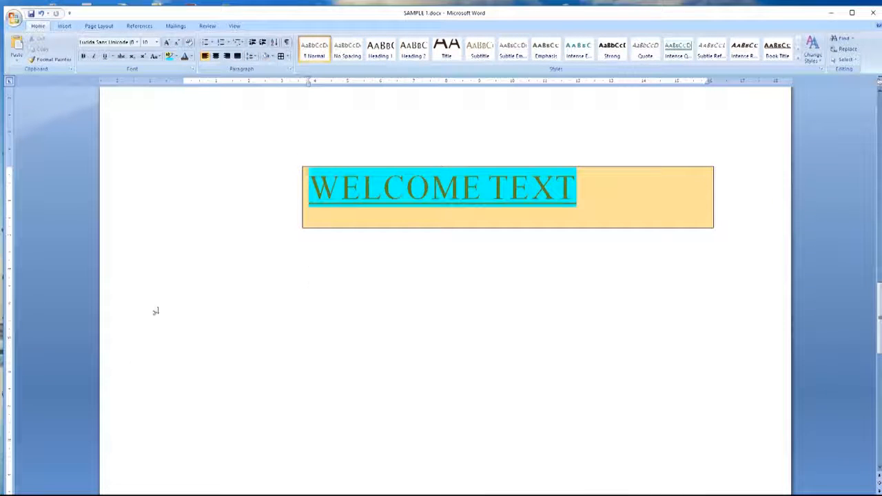
click(137, 42)
click(117, 97)
click(158, 43)
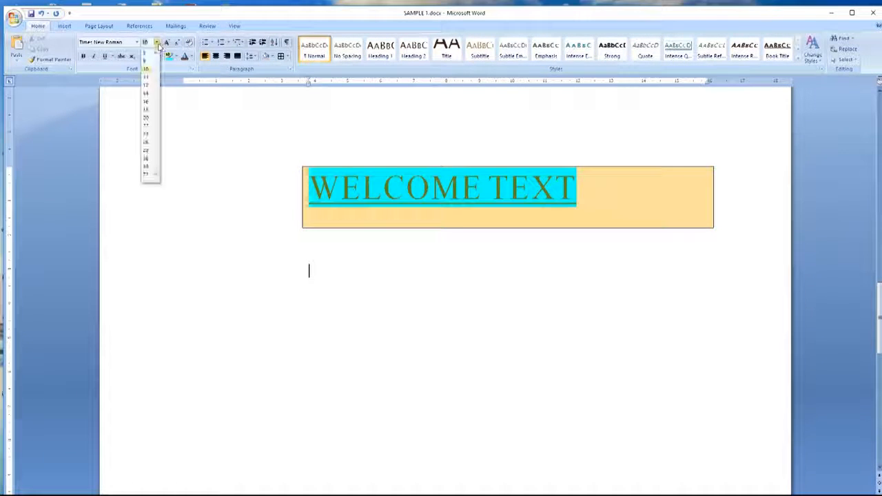
click(146, 103)
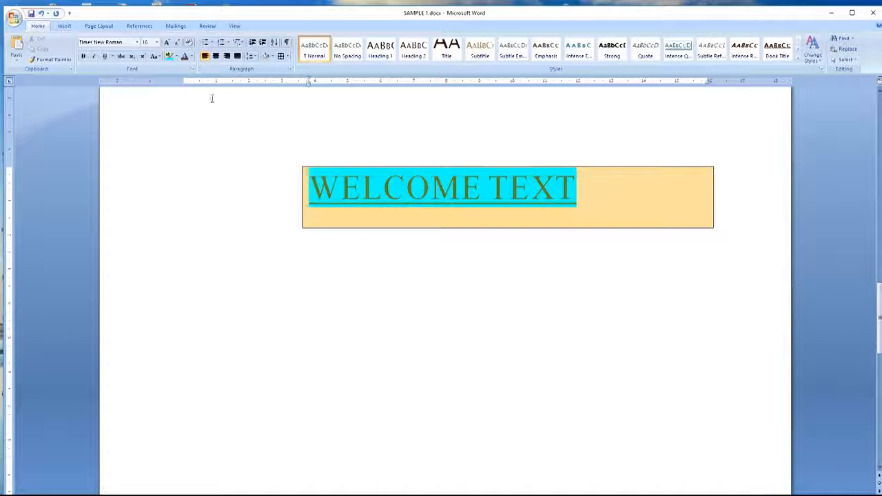
click(65, 27)
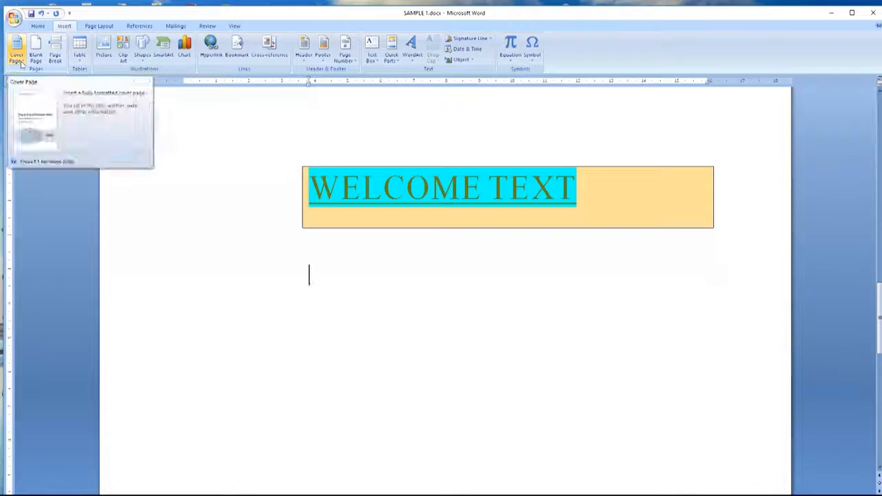
Step: Insert a page break and put the cursor back on the line below the WELCOME TEXT box
click(59, 60)
scroll(293, 200, up, 10)
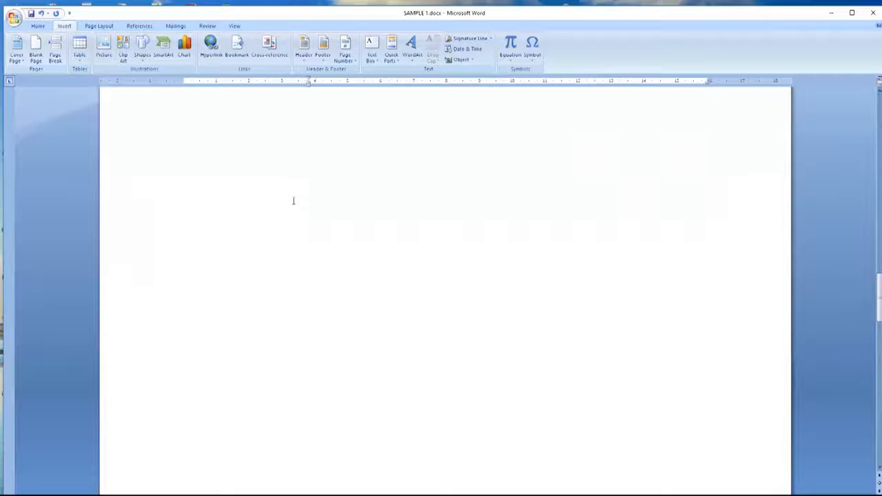
scroll(293, 200, up, 6)
scroll(293, 200, down, 15)
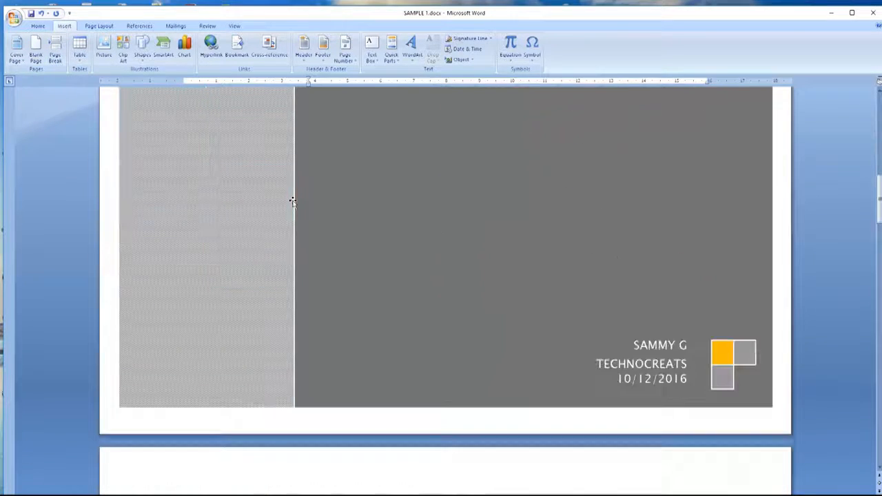
scroll(282, 172, up, 1)
scroll(271, 139, up, 2)
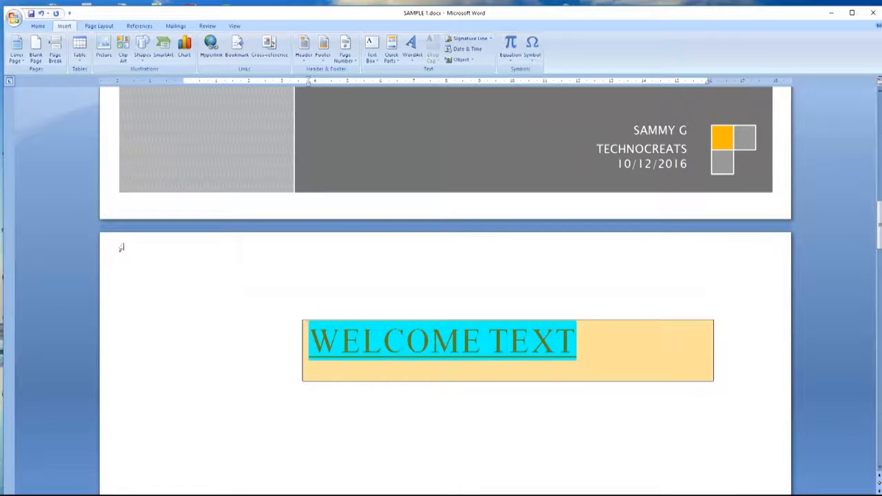
scroll(121, 247, down, 20)
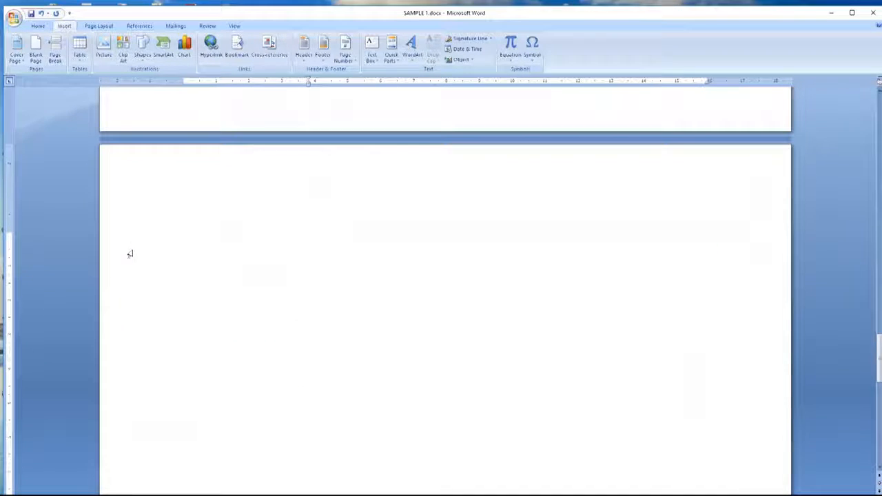
scroll(165, 238, down, 2)
scroll(165, 239, up, 15)
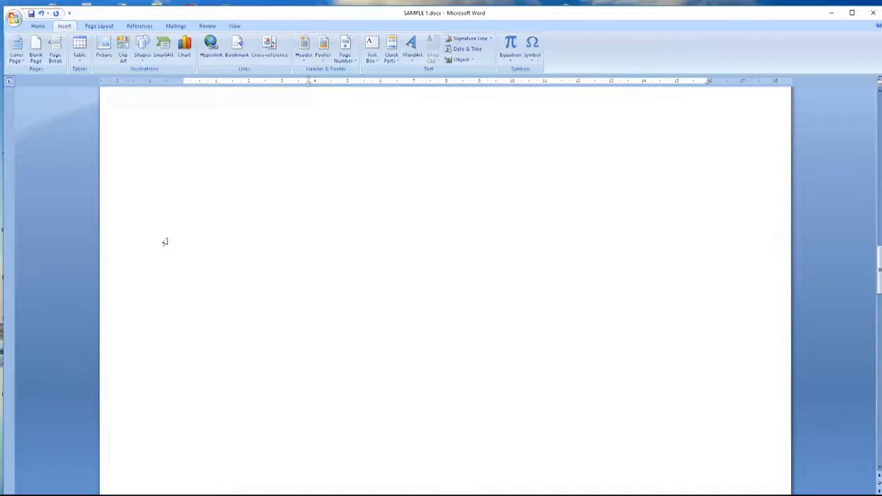
scroll(166, 242, up, 10)
scroll(168, 240, down, 2)
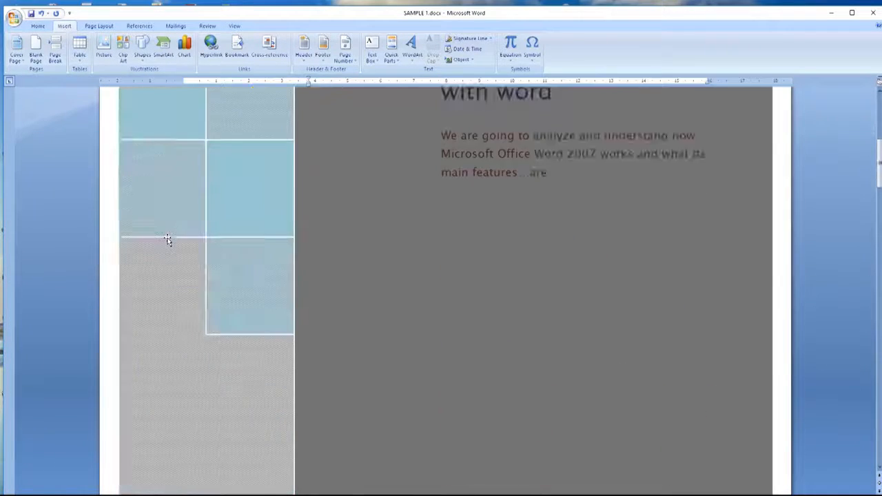
scroll(167, 240, down, 6)
click(314, 291)
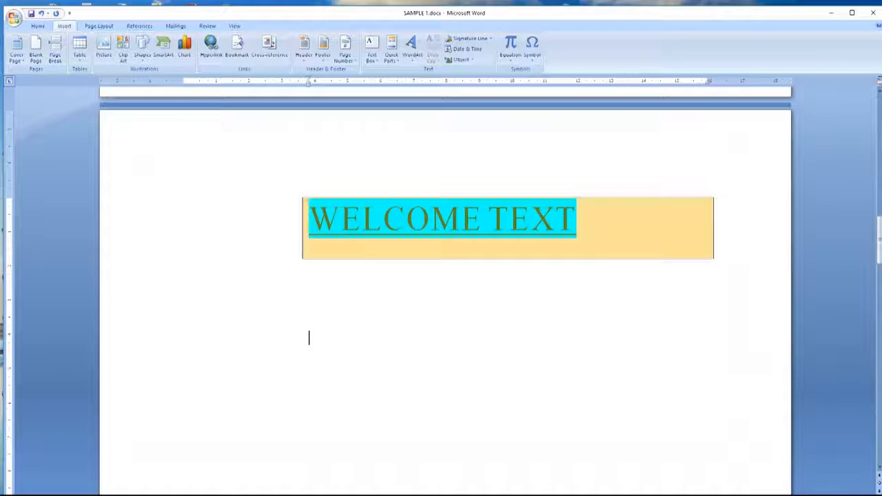
click(80, 60)
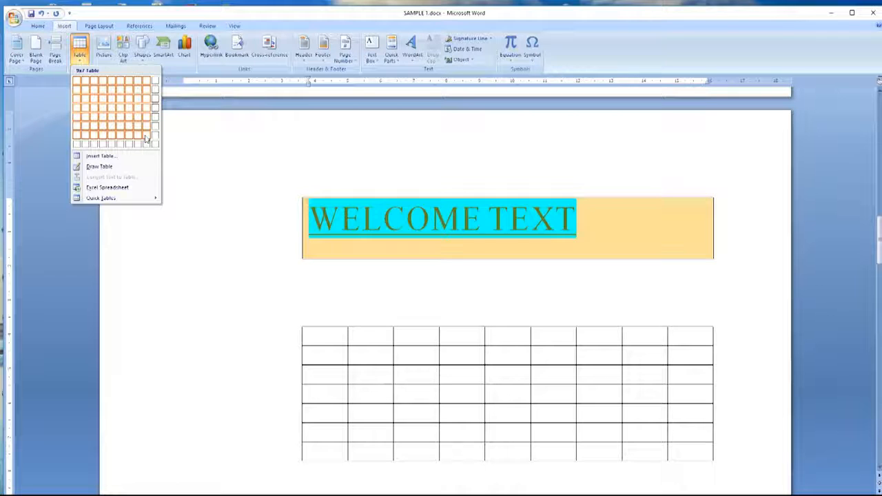
Step: Insert a 4-column by 2-row table below the WELCOME TEXT box
click(101, 97)
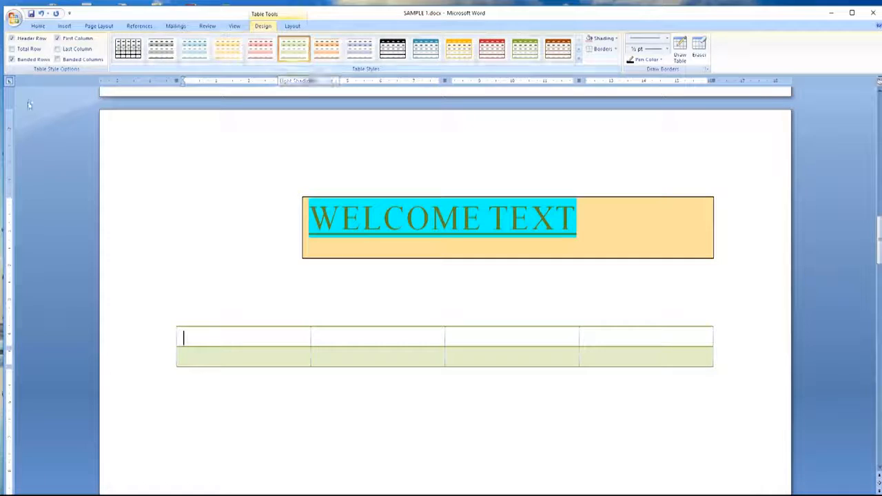
Step: Select the whole WELCOME TEXT heading line and show its Font Color choices
click(37, 26)
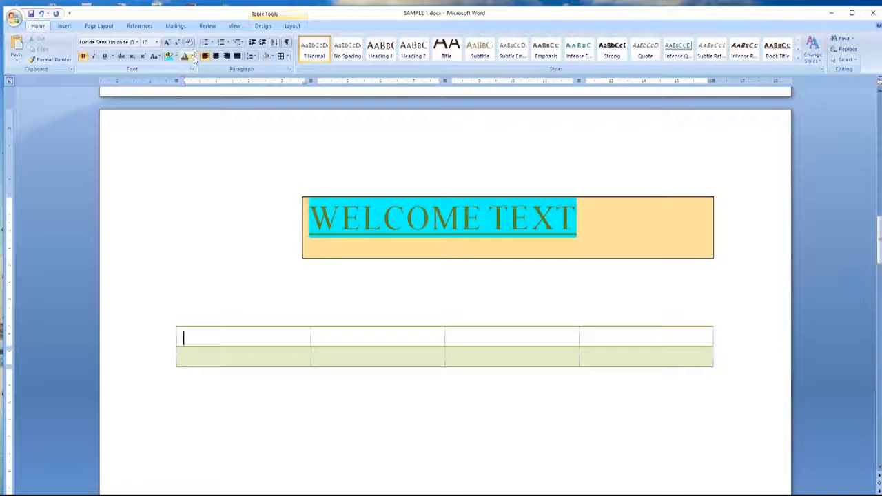
click(192, 57)
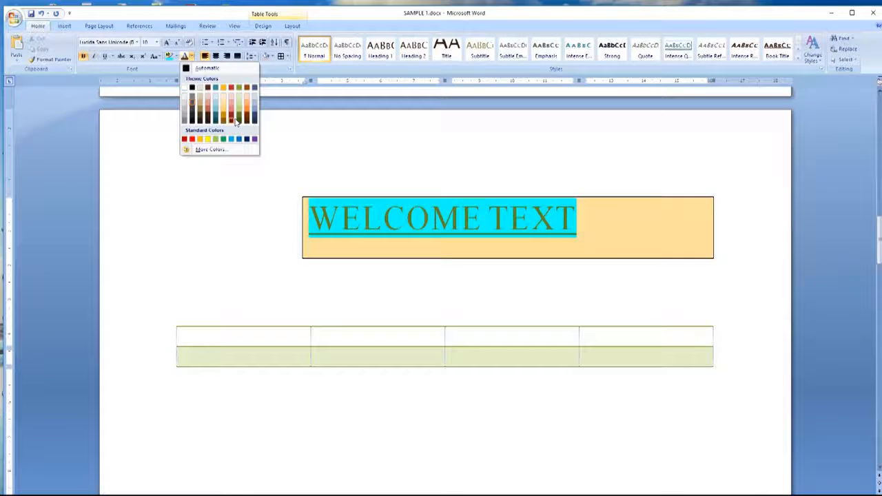
click(387, 229)
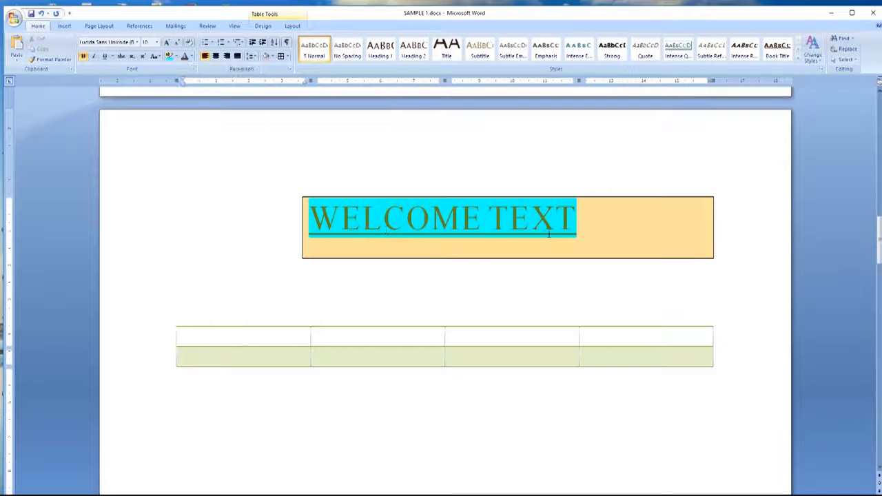
drag(585, 220, 312, 218)
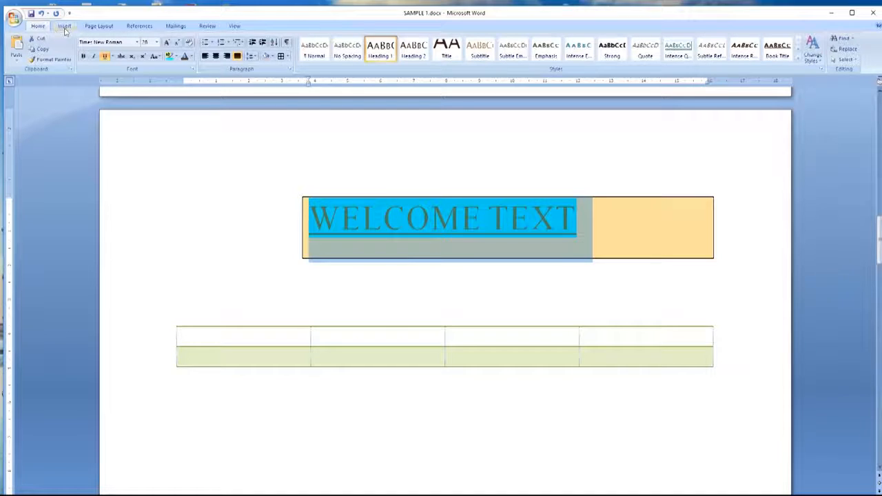
click(191, 56)
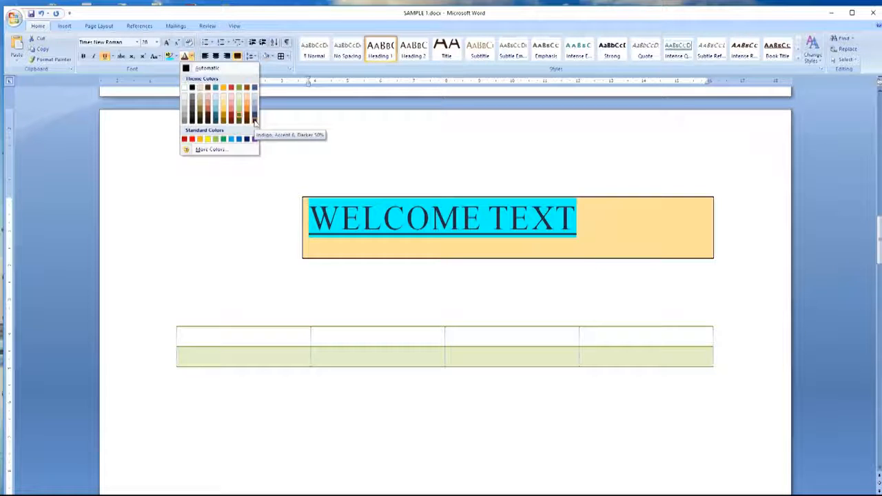
Step: Mix a custom dark blue in the Colors dialog and apply it to WELCOME TEXT
click(215, 150)
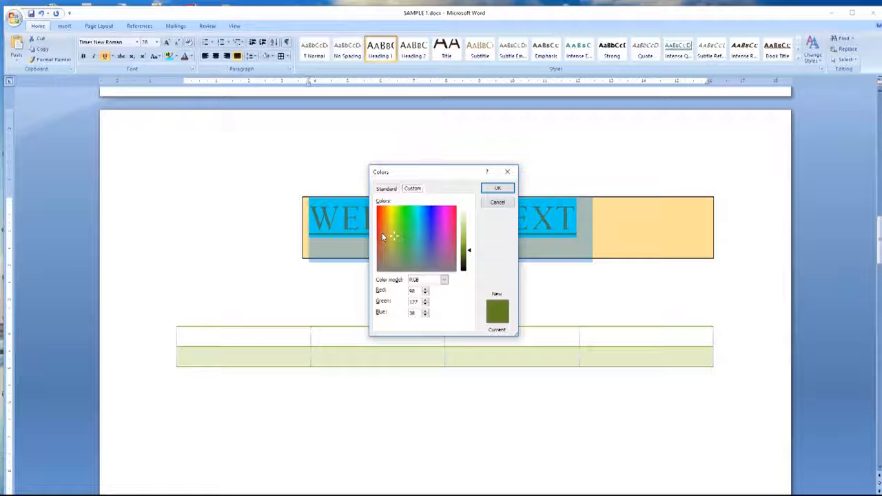
click(412, 226)
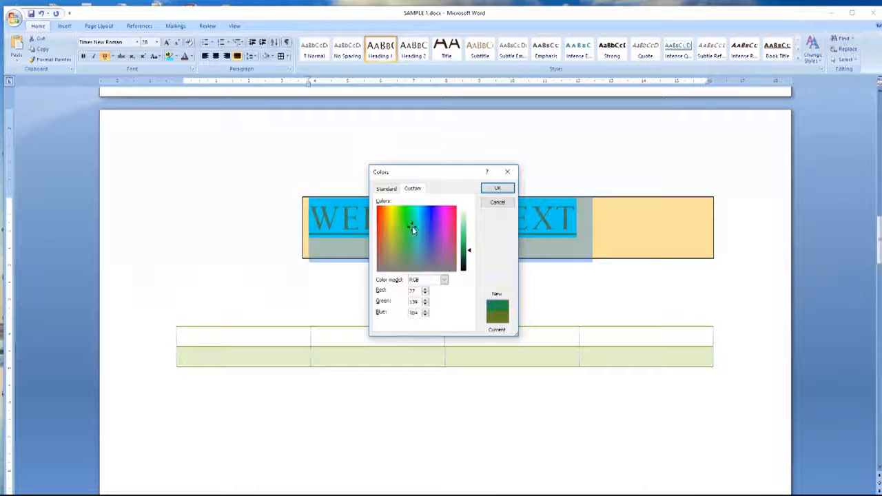
click(419, 232)
mouse_move(419, 232)
mouse_down()
mouse_move(431, 245)
mouse_move(442, 233)
mouse_move(424, 227)
mouse_move(411, 244)
mouse_move(431, 232)
mouse_up()
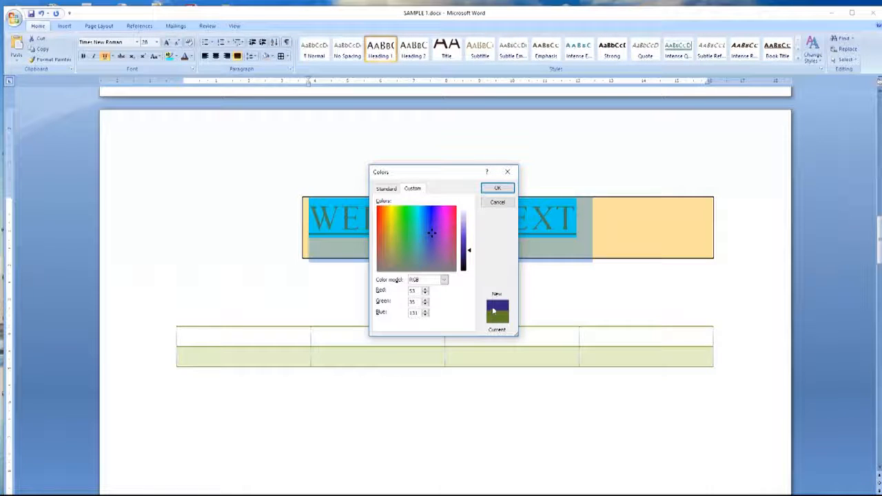
drag(432, 235, 418, 251)
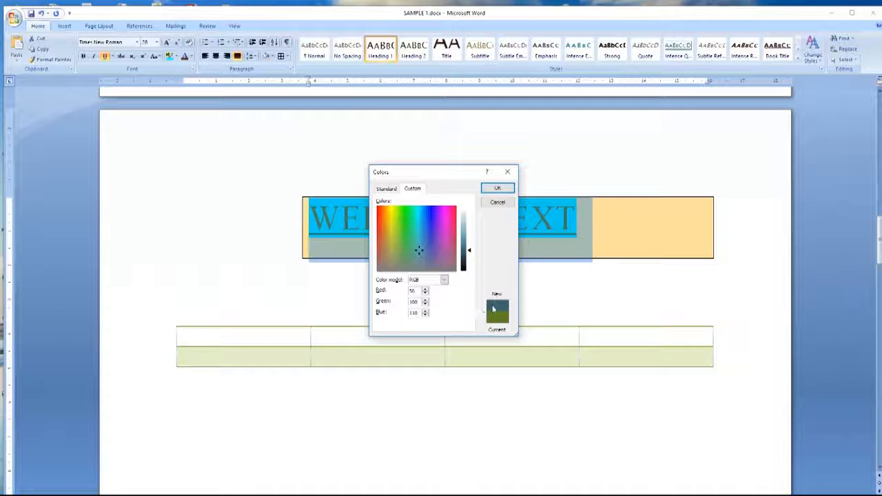
click(418, 248)
mouse_move(469, 251)
mouse_down()
mouse_move(469, 227)
mouse_move(471, 271)
mouse_move(471, 257)
mouse_up()
drag(417, 252, 446, 222)
drag(447, 222, 411, 253)
drag(414, 255, 431, 231)
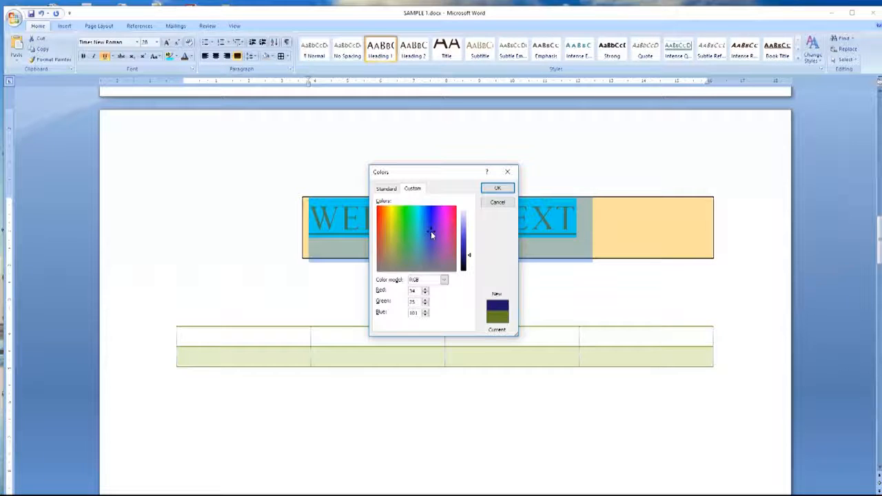
click(485, 191)
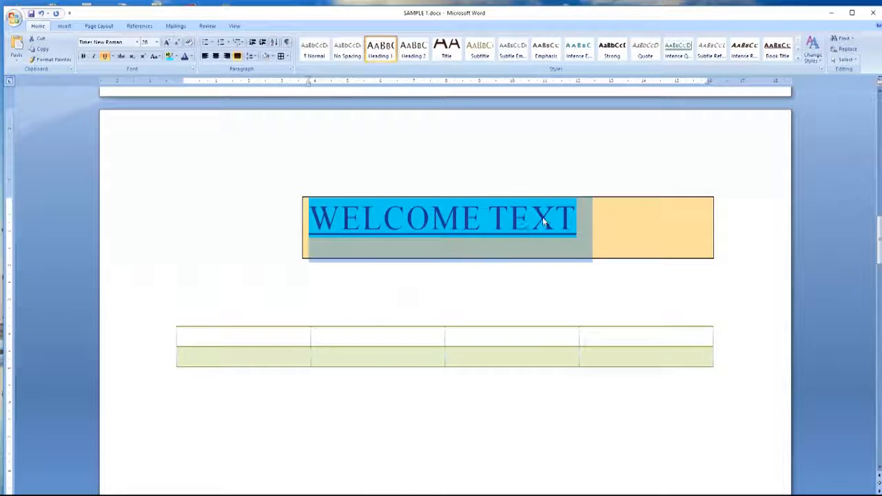
Step: Type the table headers S.NO, NAME, SUBJECT and PURPOSE
click(66, 26)
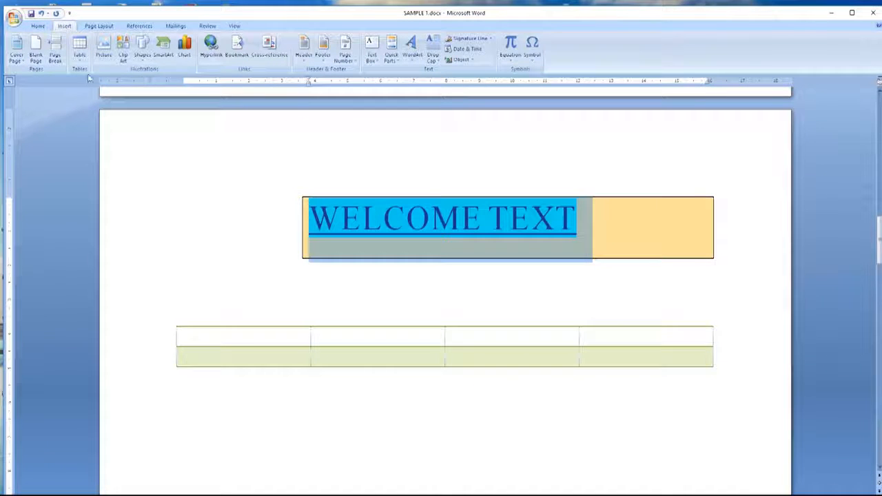
click(219, 336)
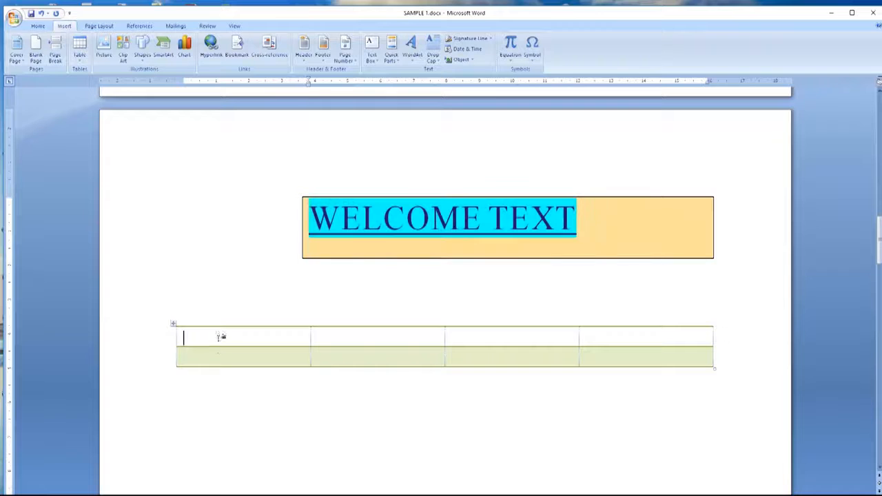
text(S.NO)
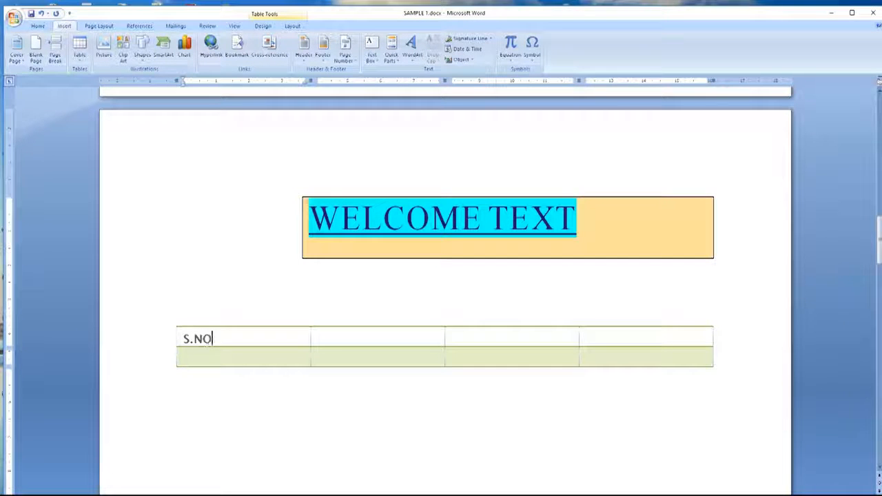
click(326, 339)
text(NAME)
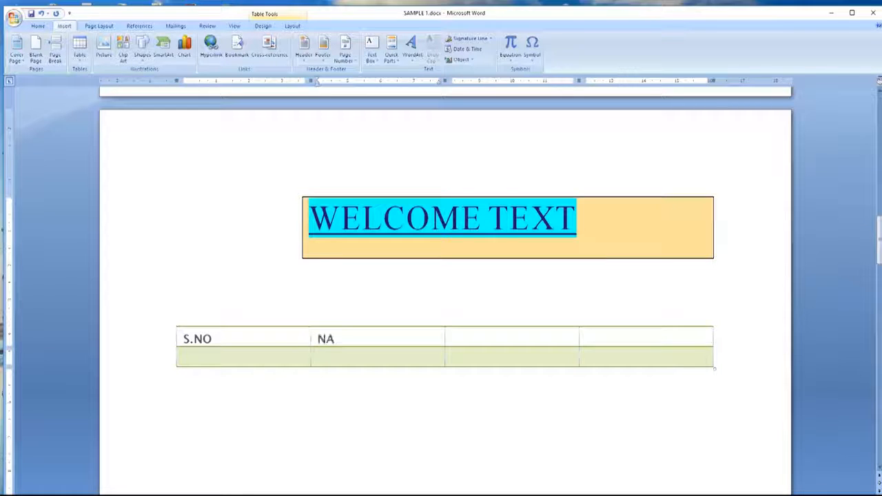
click(465, 335)
text(SUBJECT)
click(602, 331)
text(PURPOSE)
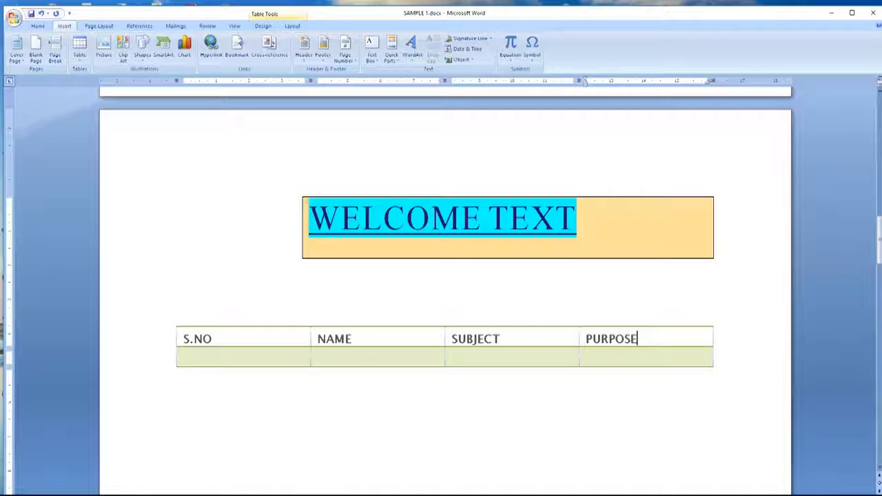
Step: Fill the first row with 1., a name, INFORMATION TECHNOLOGY and LEARNING CONCEPTS OF IT
click(217, 362)
text(1.)
click(321, 363)
text(SAMEEP)
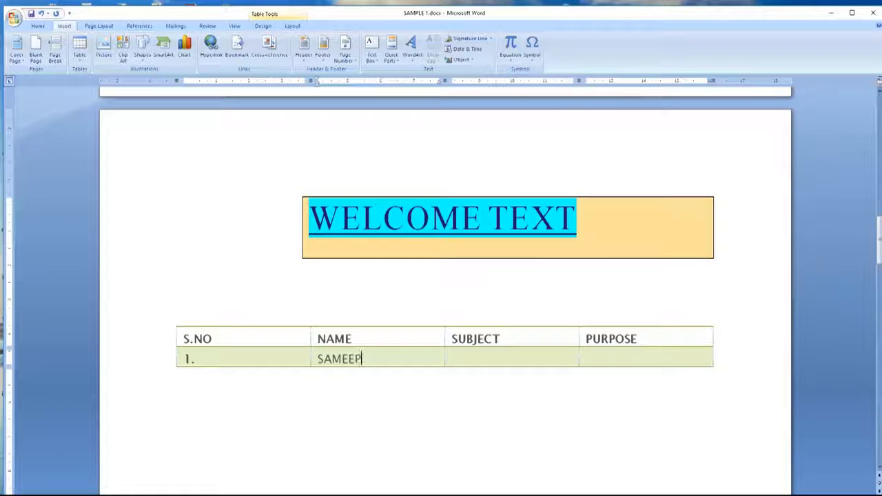
click(467, 357)
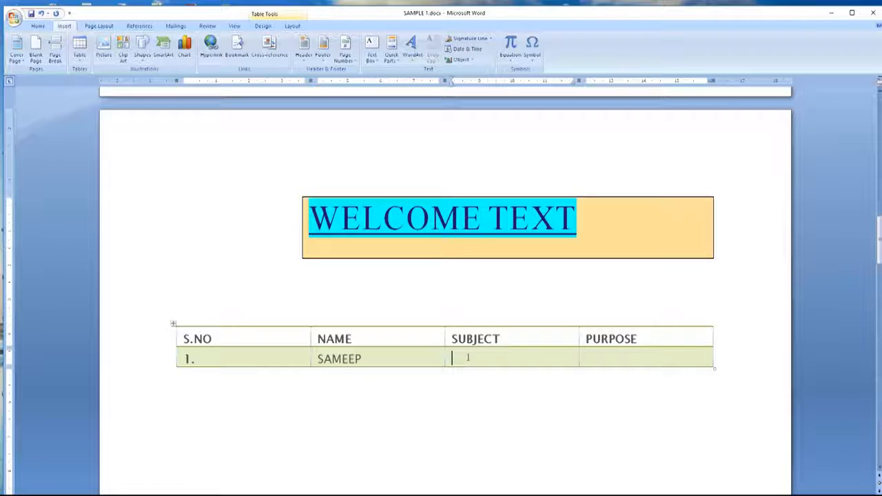
text(INFORMATION)
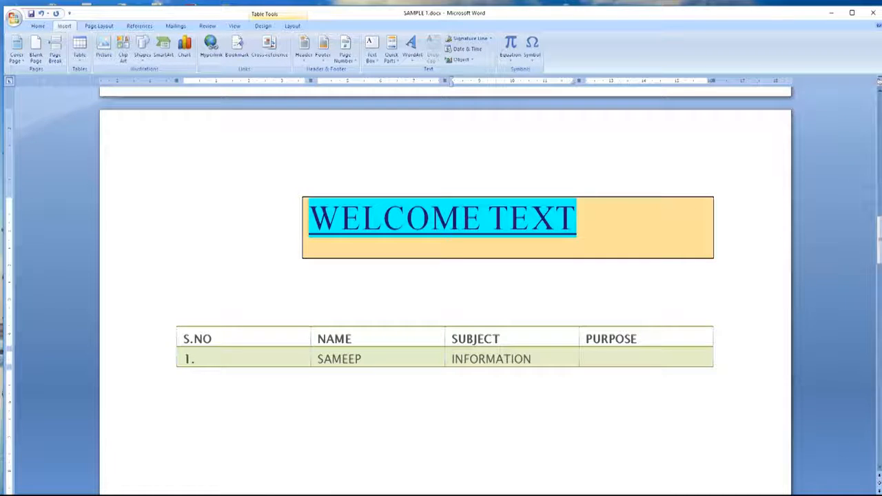
text( TECHNOLOGY)
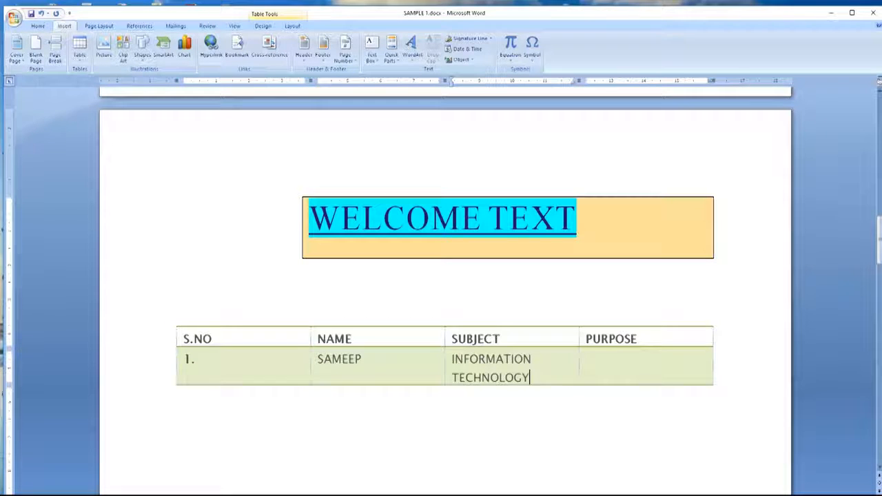
click(589, 366)
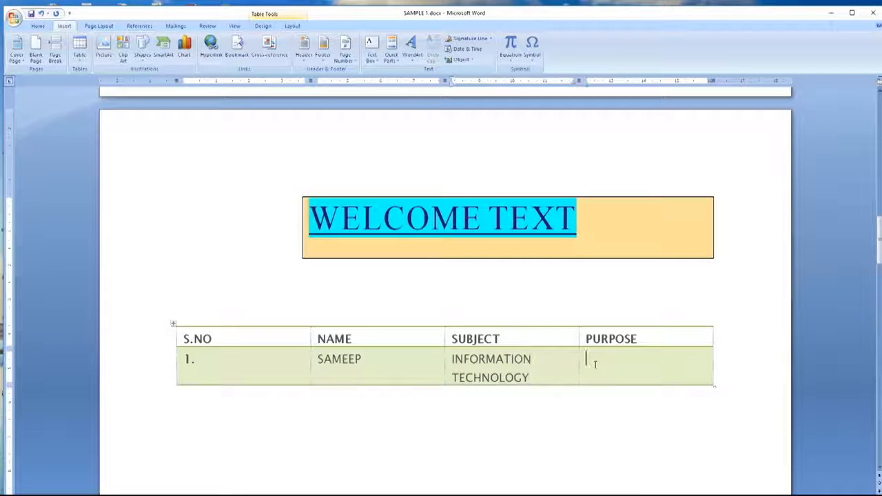
text(LEARNING AND)
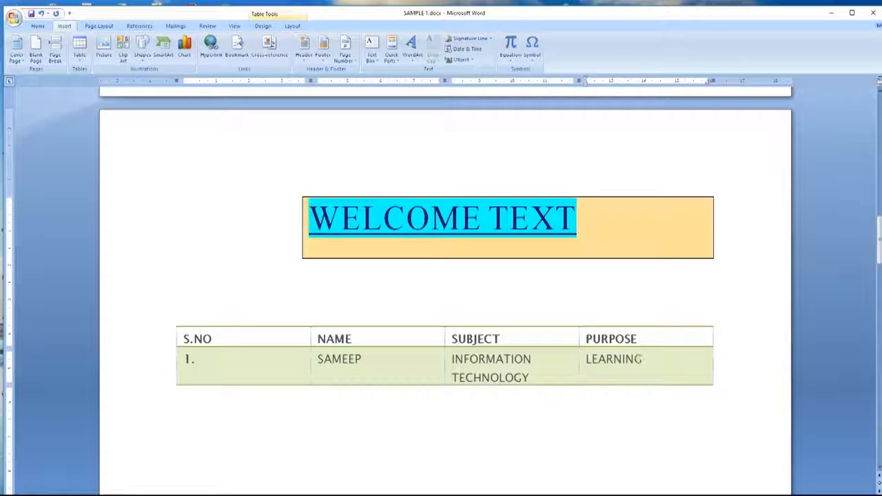
key(BackSpace)
key(BackSpace)
key(BackSpace)
key(BackSpace)
key(BackSpace)
text(CONCEPTS OF IT)
scroll(178, 339, down, 1)
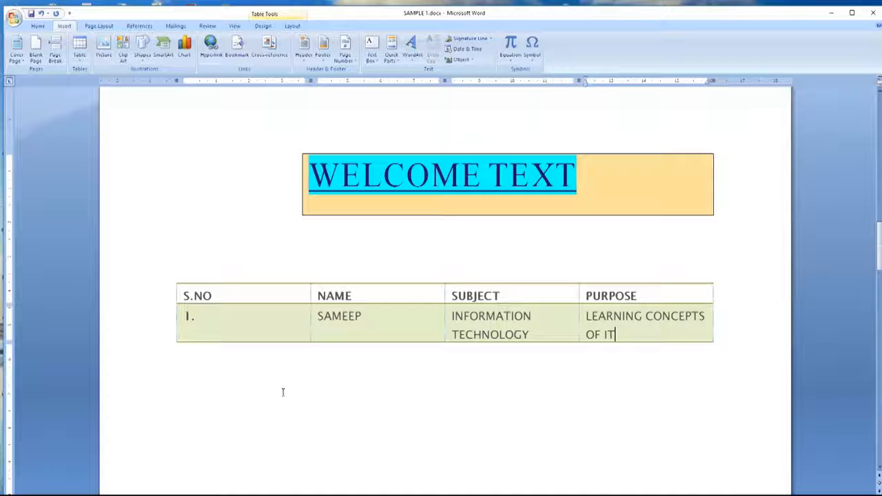
click(283, 390)
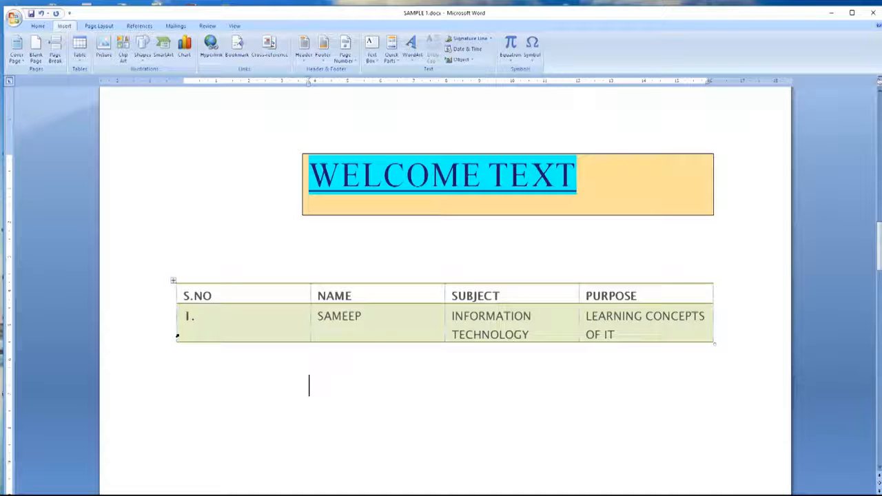
Step: Insert empty rows around the first entry, including one below it
right_click(177, 336)
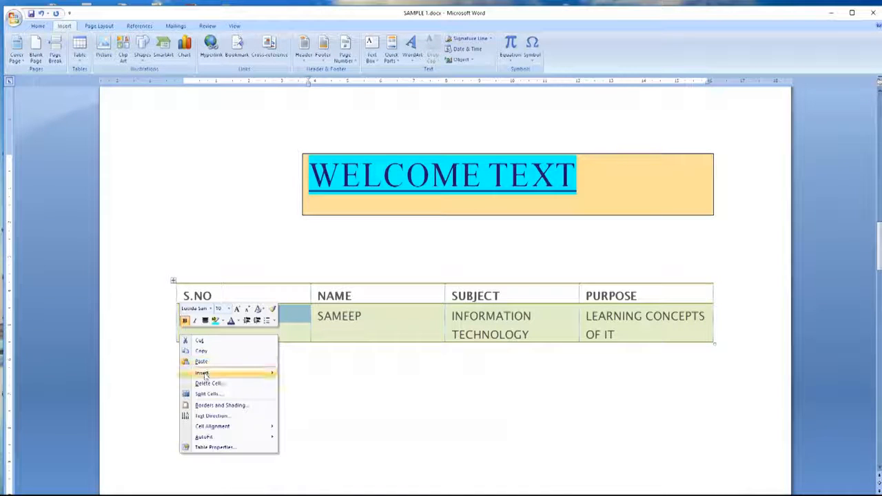
mouse_move(204, 375)
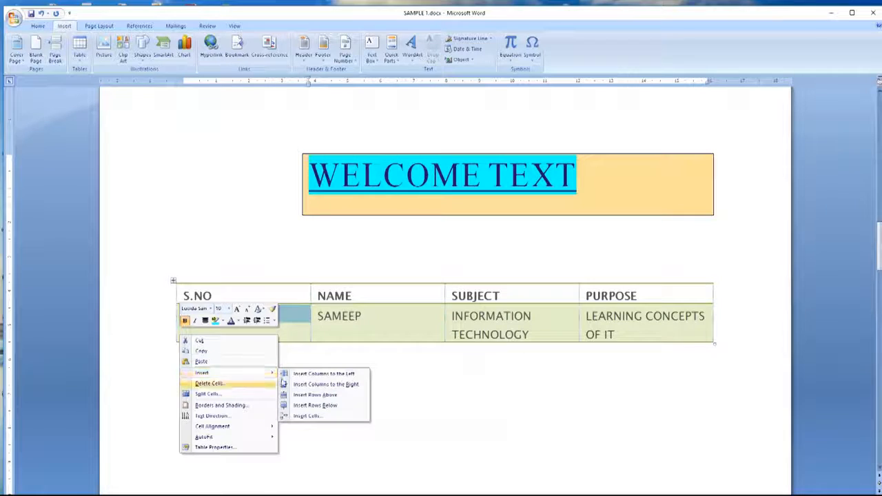
click(308, 395)
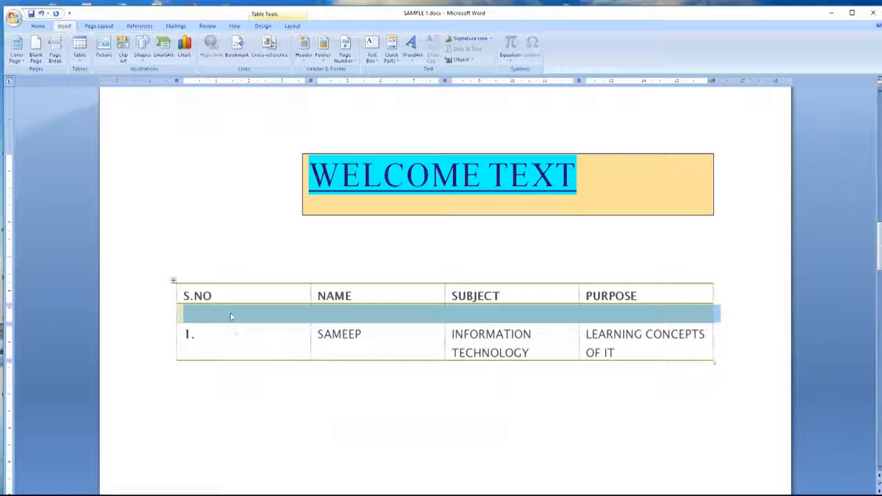
right_click(177, 315)
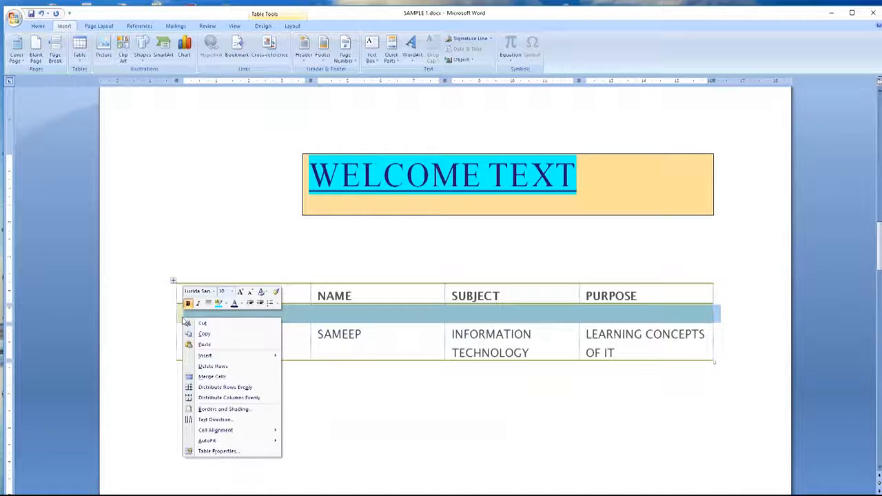
mouse_move(243, 356)
click(307, 389)
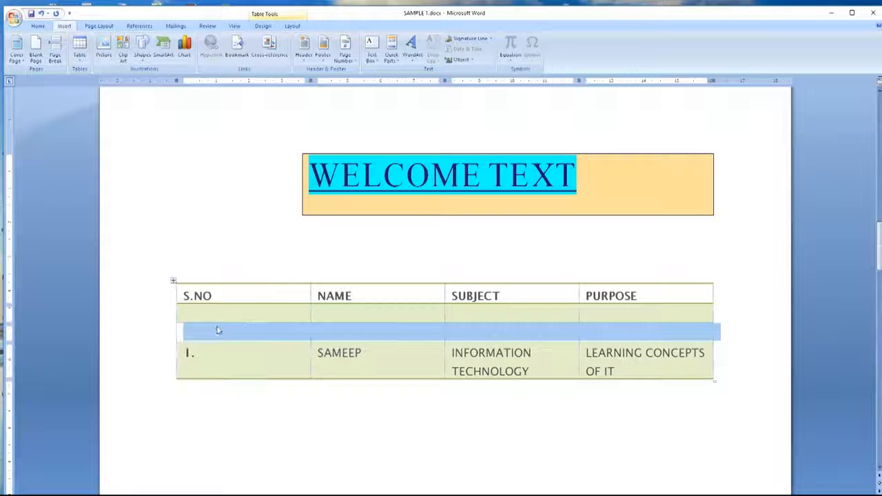
click(180, 372)
right_click(181, 373)
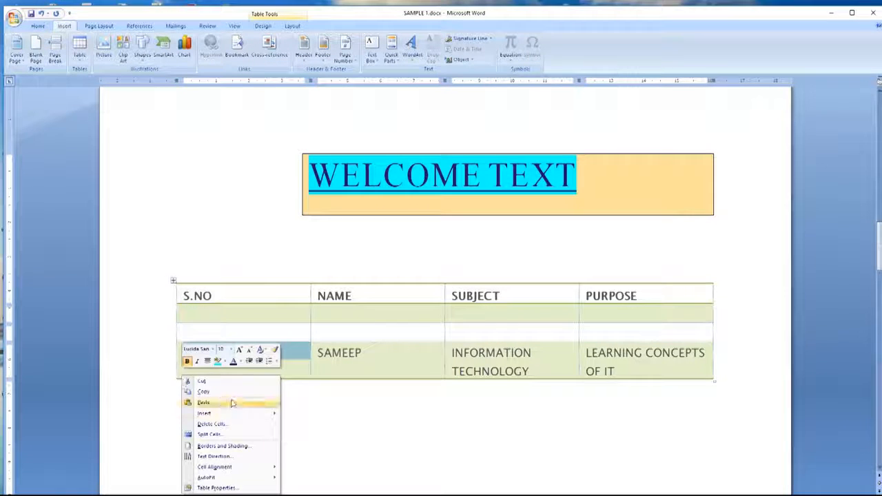
mouse_move(261, 414)
click(305, 446)
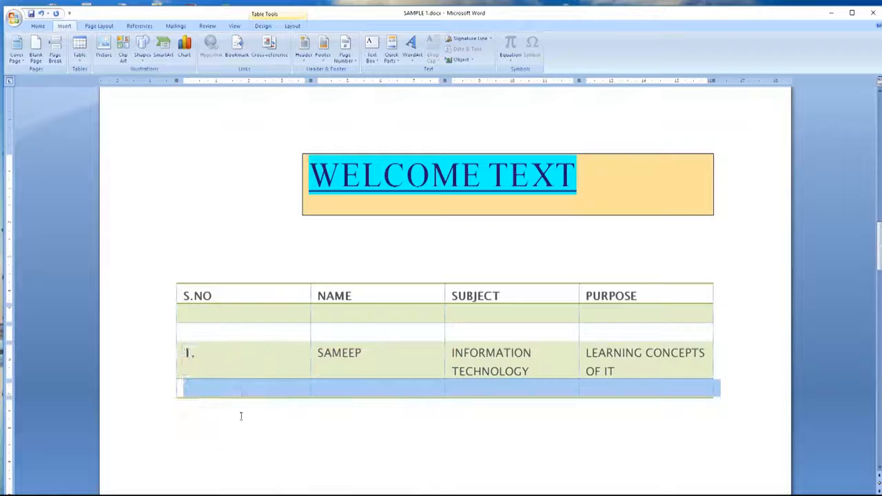
click(227, 386)
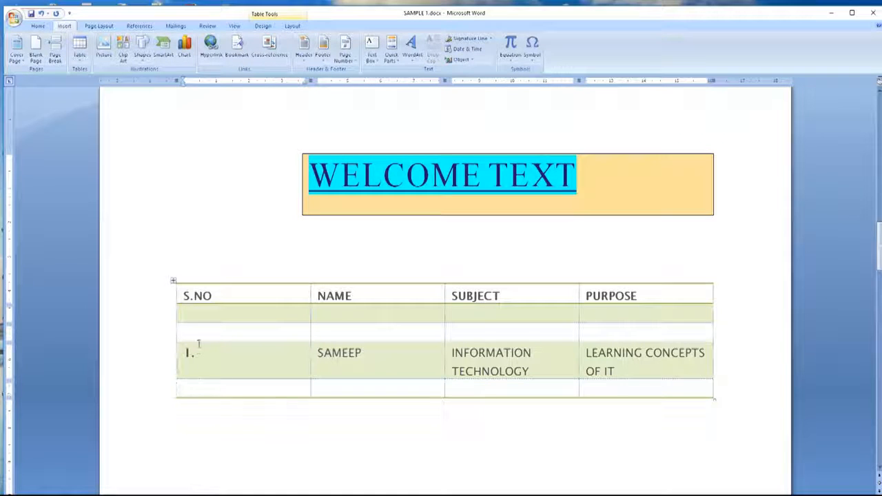
Step: Delete the two extra empty rows between the headers and the first entry
right_click(182, 331)
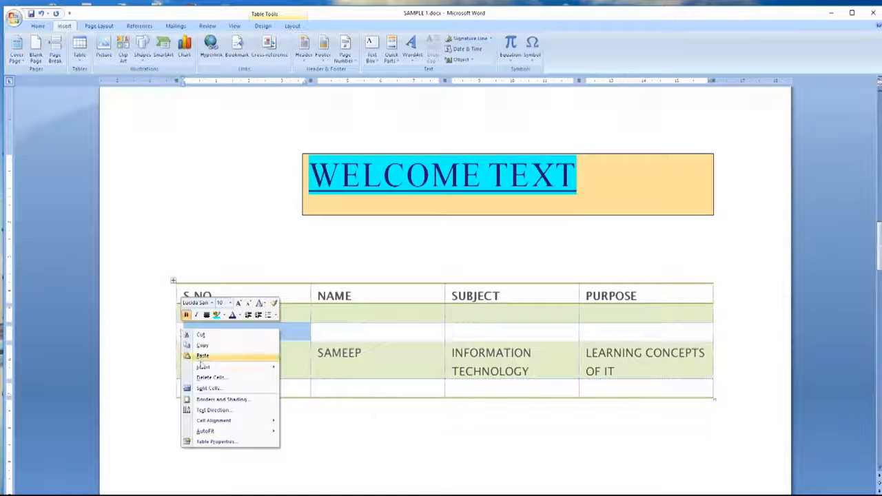
click(219, 378)
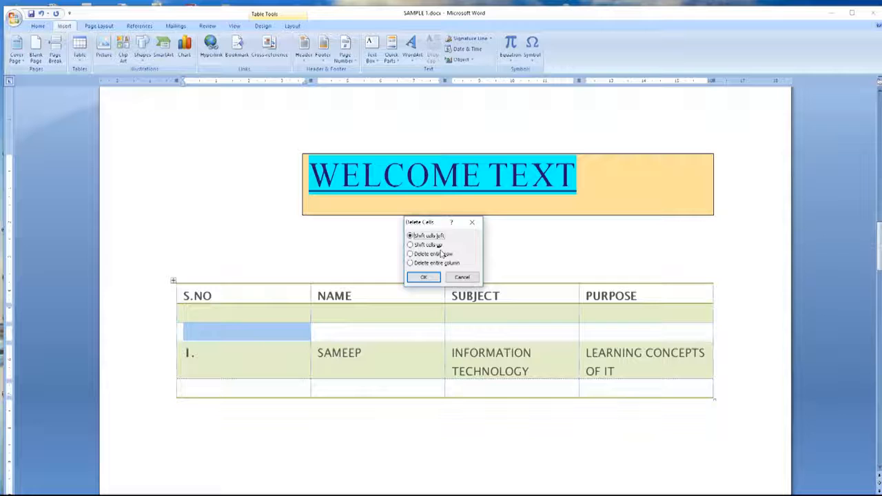
click(411, 254)
click(420, 277)
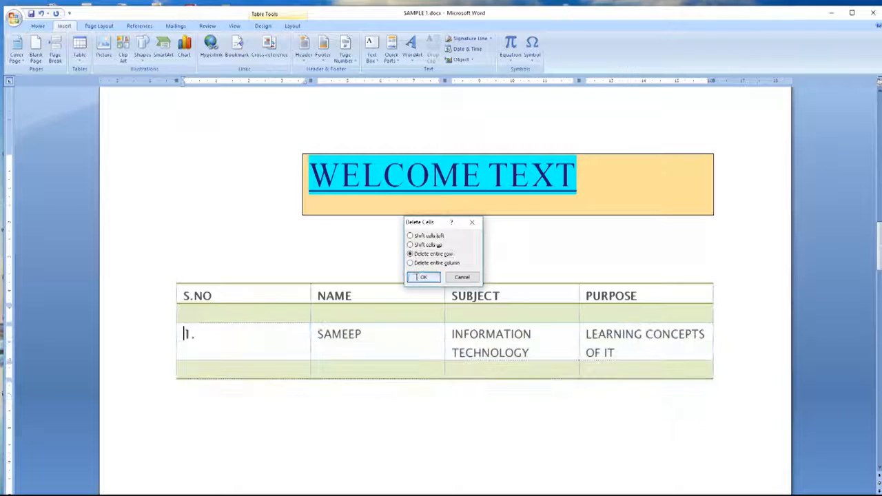
right_click(180, 317)
click(241, 371)
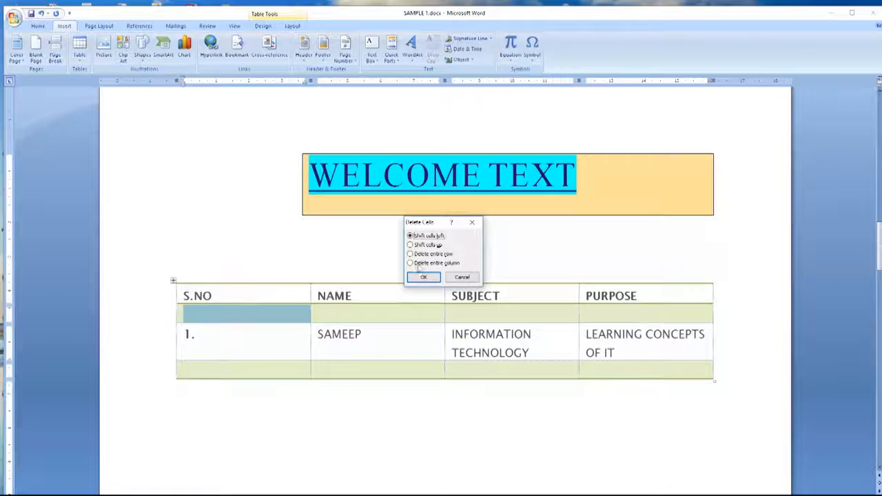
click(411, 254)
click(420, 277)
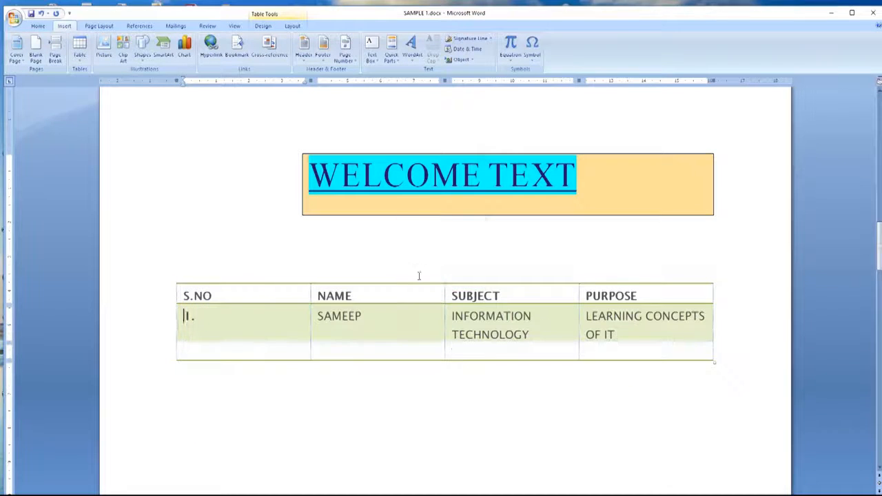
Step: Fill the second row with 2., a name, C LANGUAGE and HELP LEARN PROGRAMMING
text(2.)
click(386, 351)
text(JOHN)
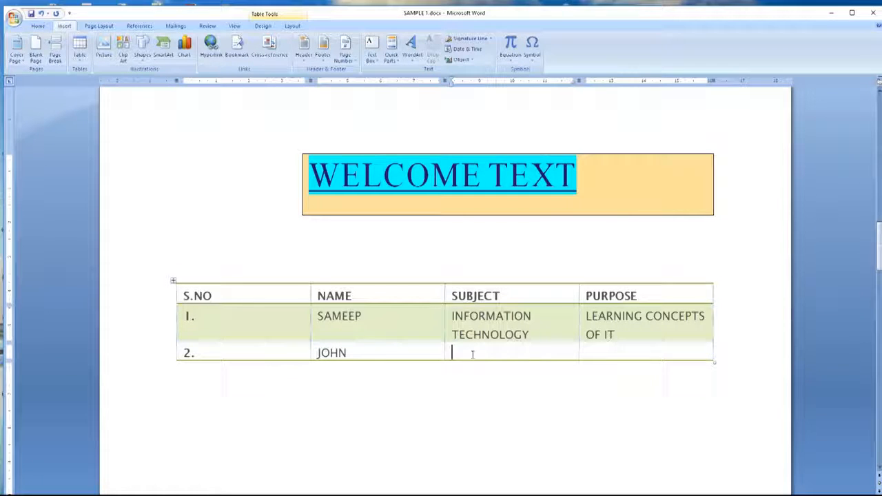
text(C LANGUAGE)
click(617, 356)
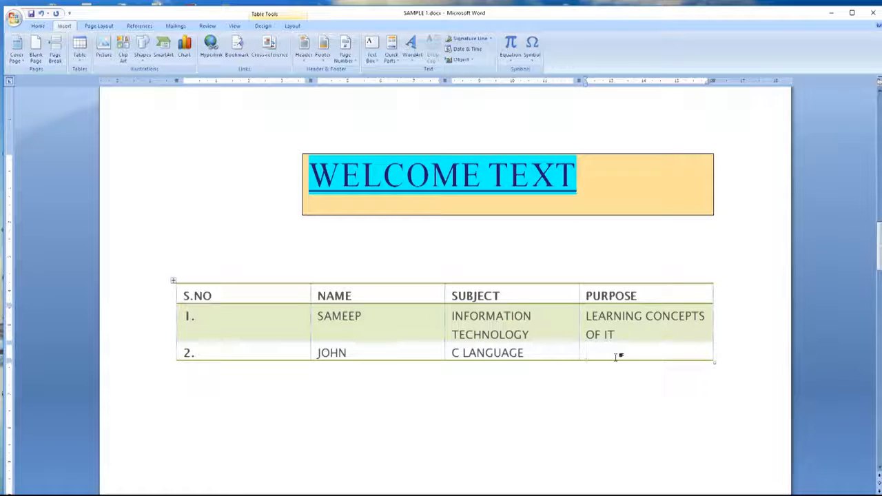
text(HELP LEAR)
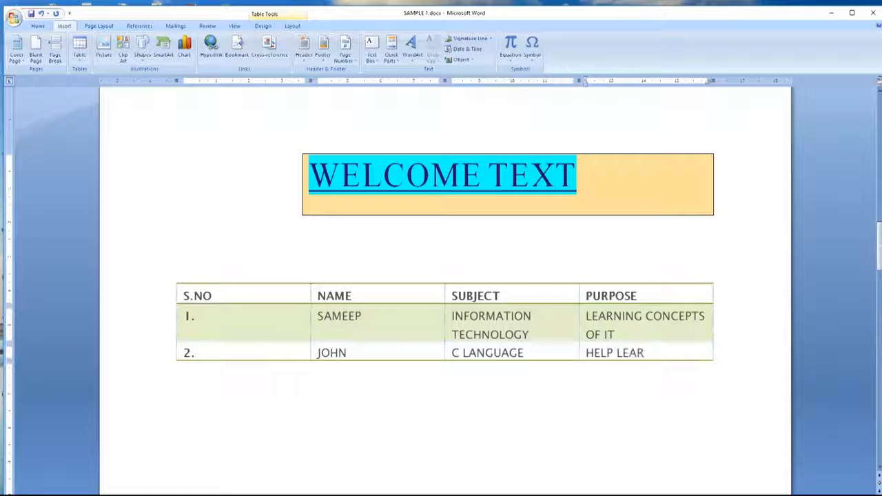
text(N PROGRAMMING)
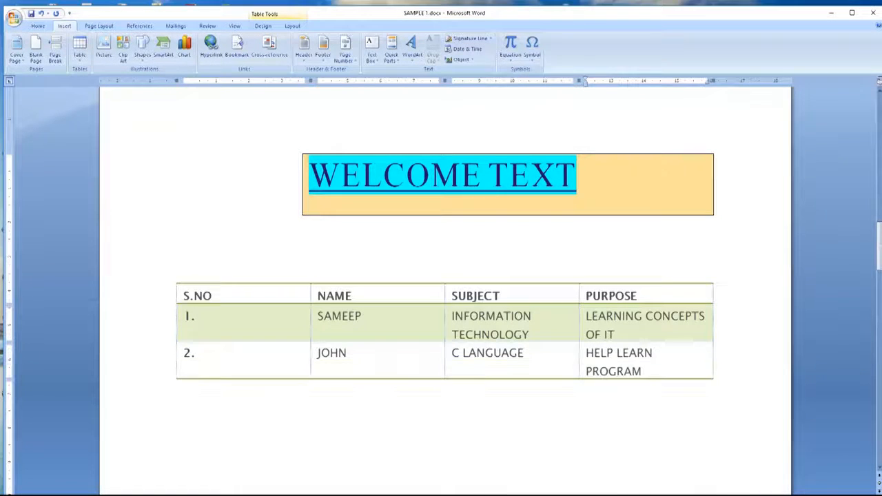
click(554, 418)
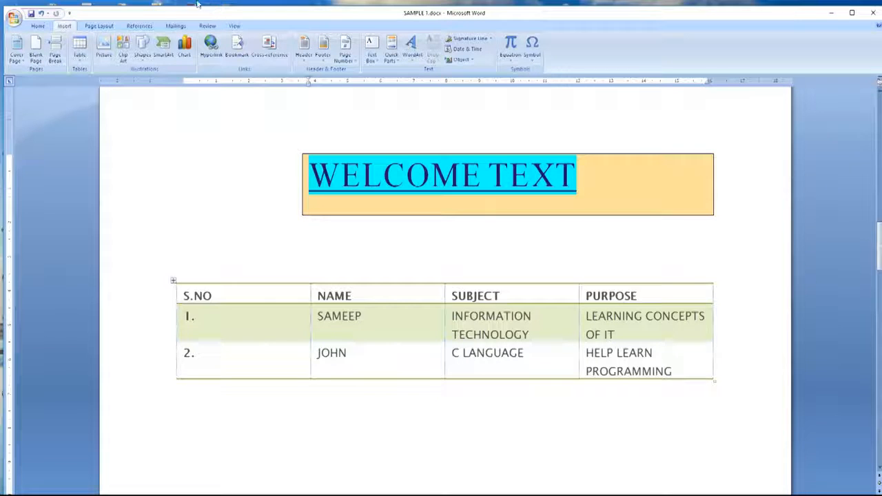
scroll(194, 155, down, 1)
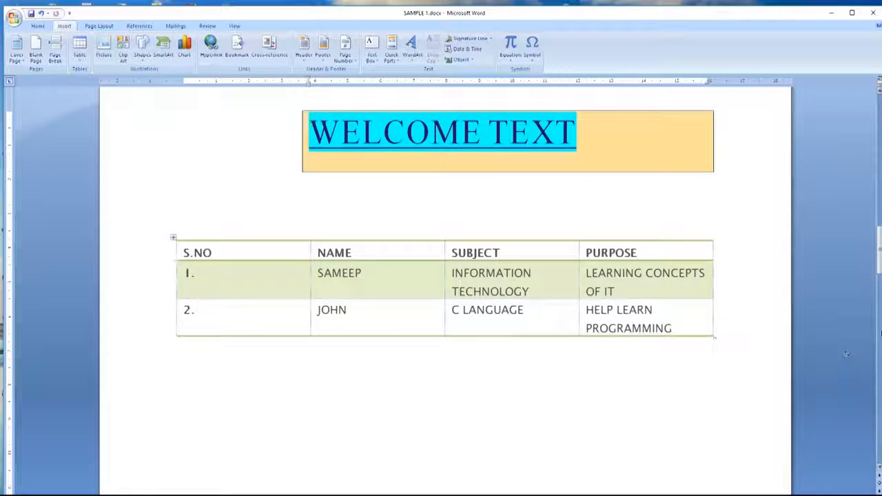
Step: Search the Clip Art pane across all collections
click(124, 60)
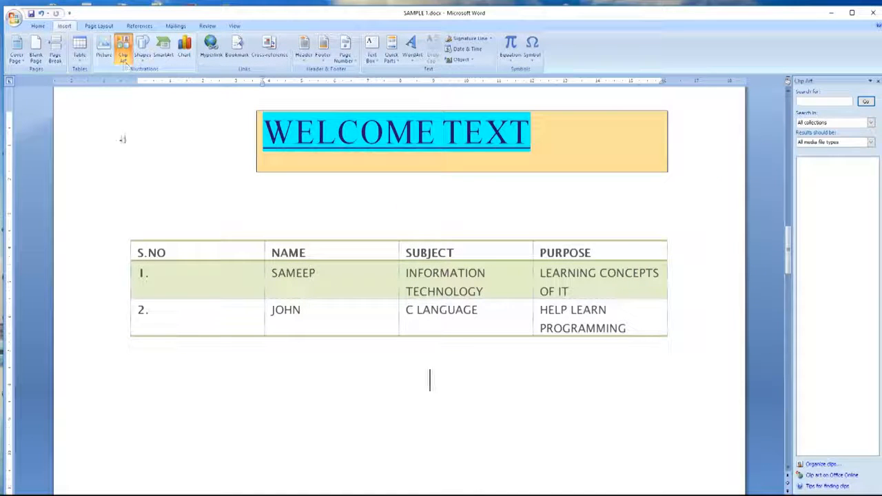
click(841, 122)
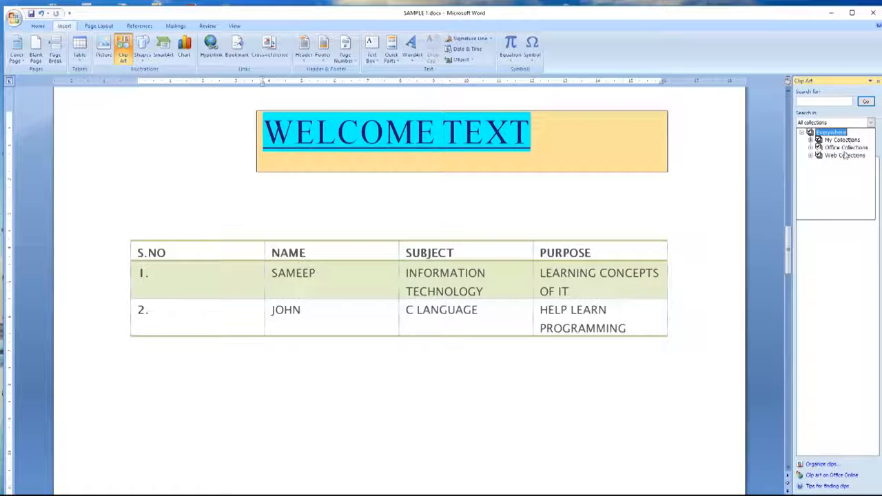
click(865, 102)
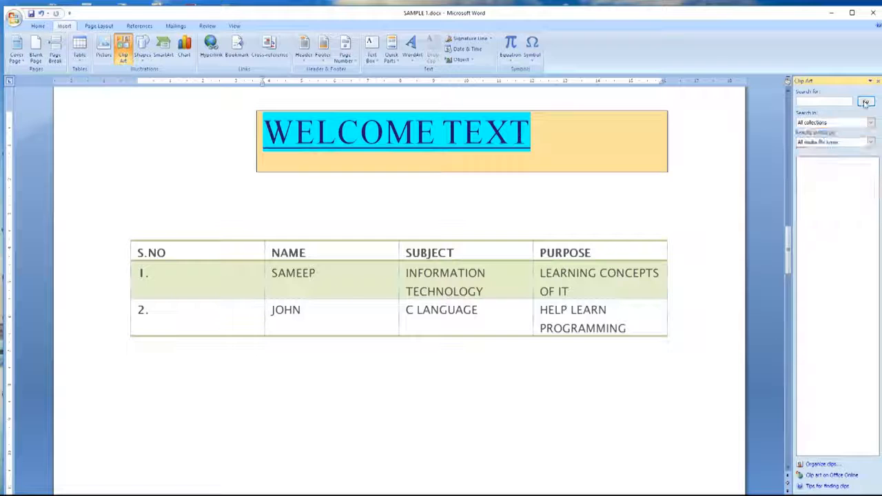
click(866, 102)
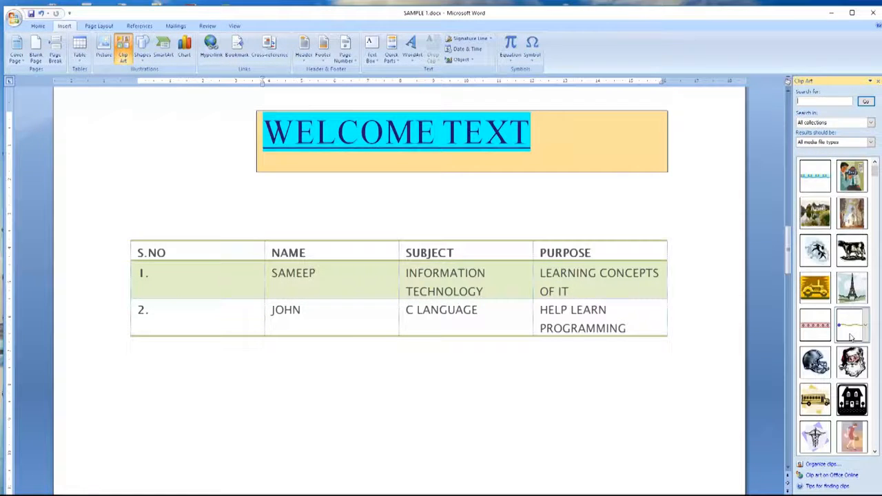
Step: Browse the clip results and insert the red apple-and-books picture
scroll(838, 291, down, 4)
scroll(836, 289, down, 6)
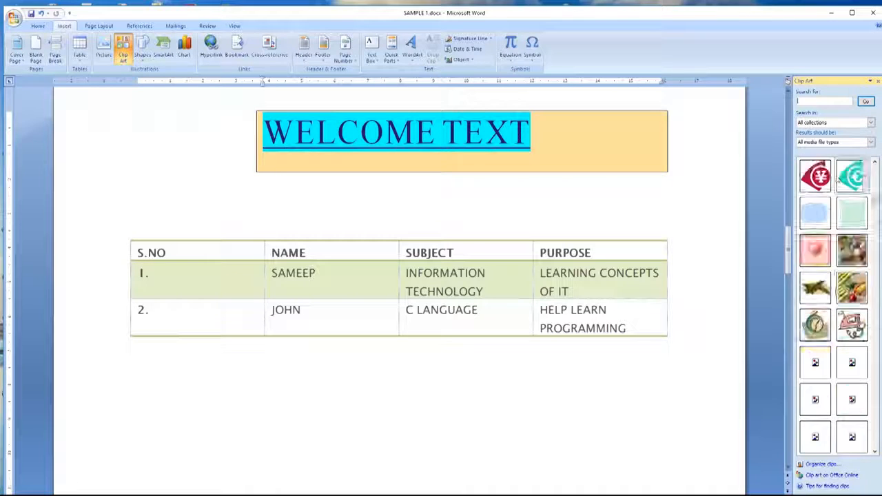
scroll(838, 291, down, 5)
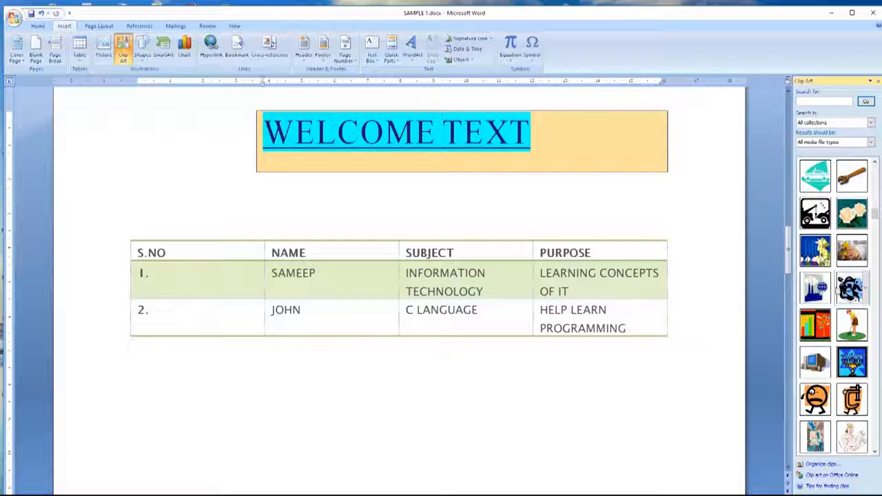
scroll(838, 292, down, 5)
scroll(838, 291, down, 3)
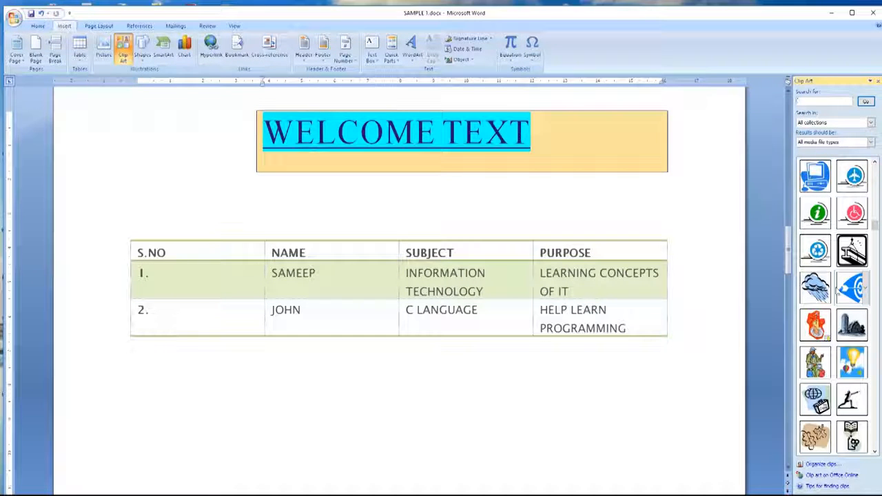
scroll(836, 290, down, 3)
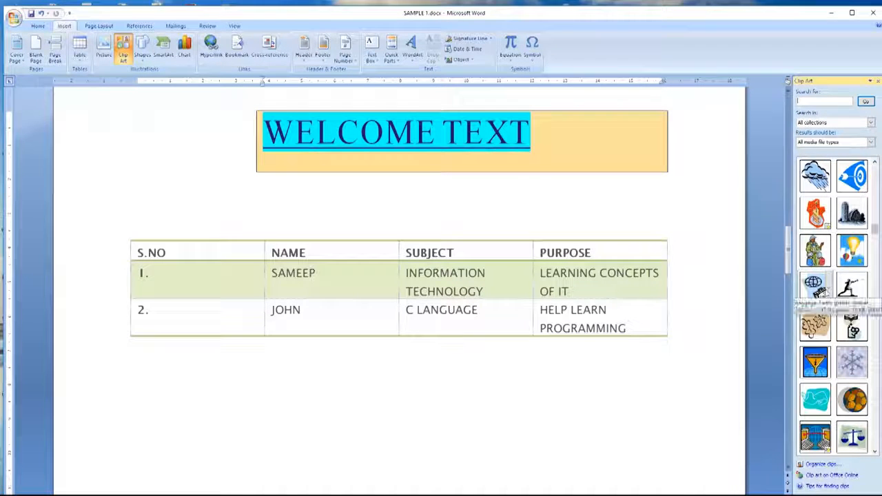
scroll(827, 293, down, 3)
scroll(827, 292, down, 3)
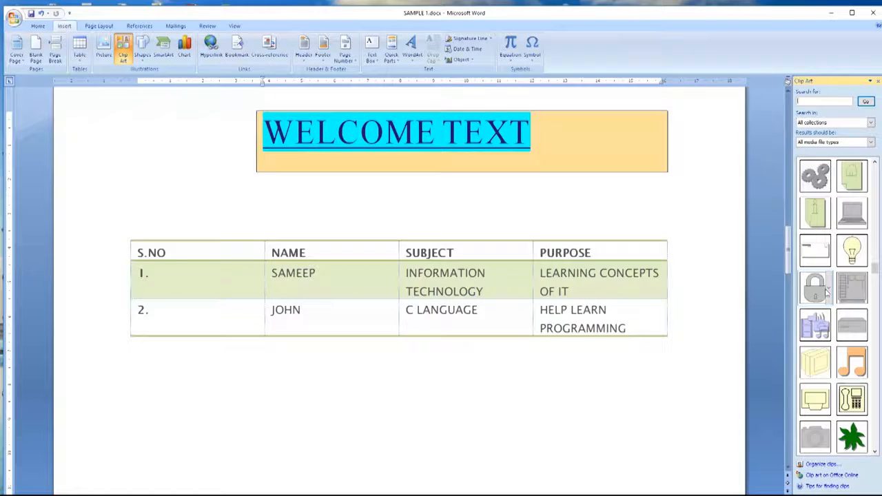
scroll(827, 293, up, 20)
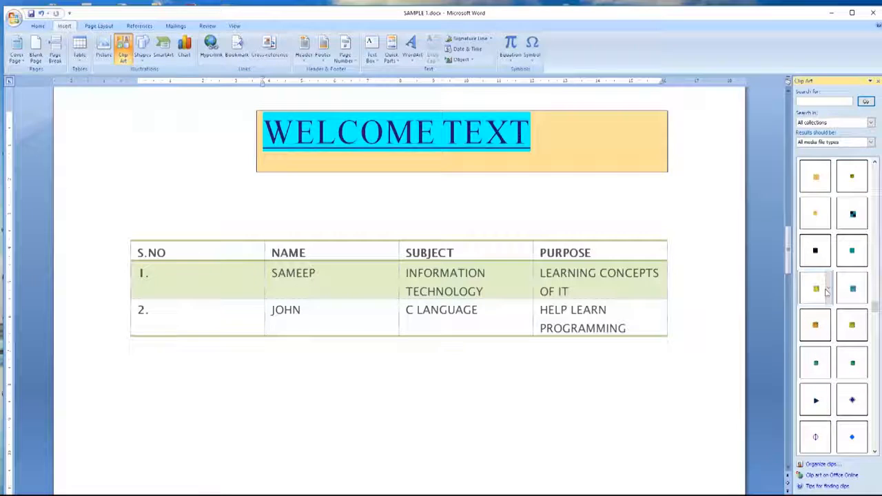
scroll(827, 293, up, 5)
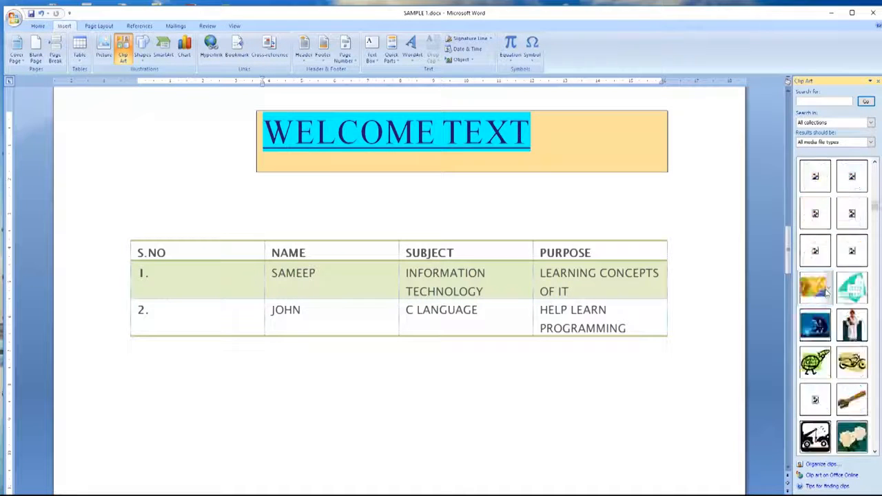
scroll(829, 293, up, 10)
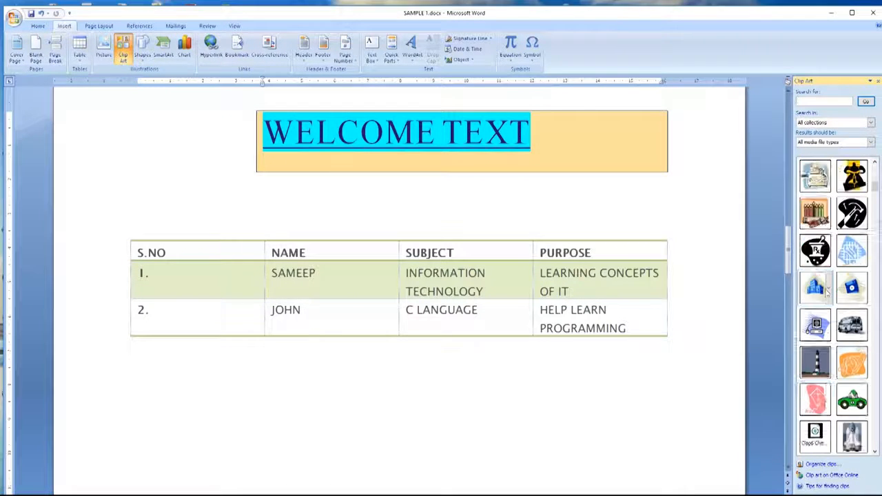
scroll(826, 292, up, 5)
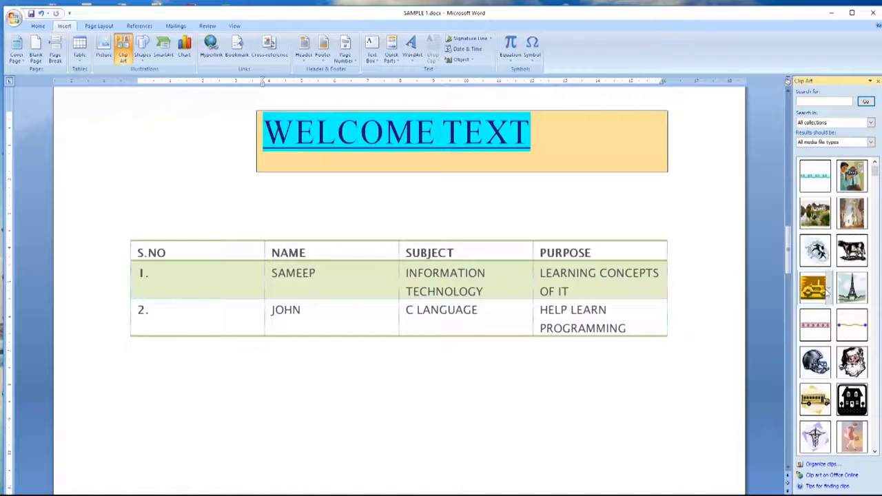
scroll(826, 293, up, 5)
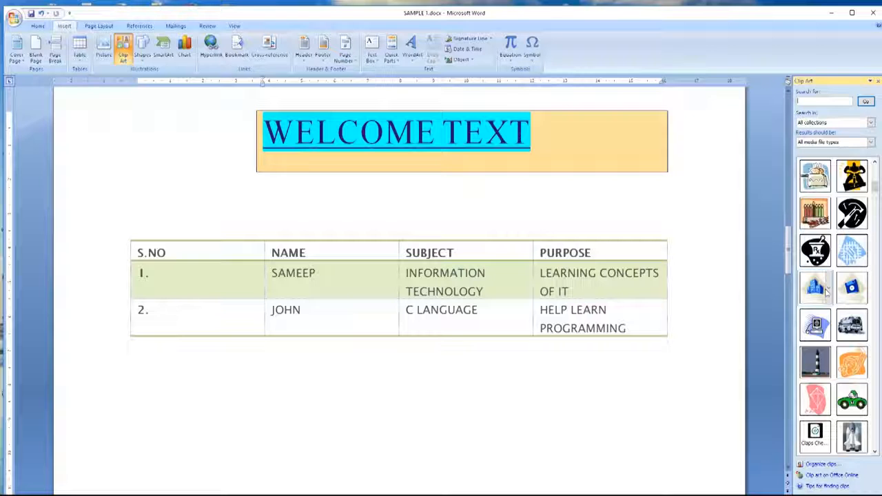
scroll(826, 293, down, 3)
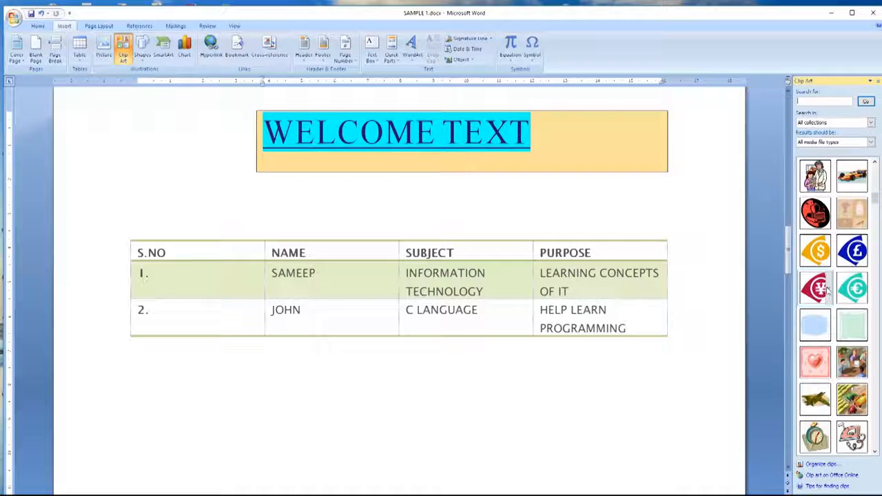
click(815, 214)
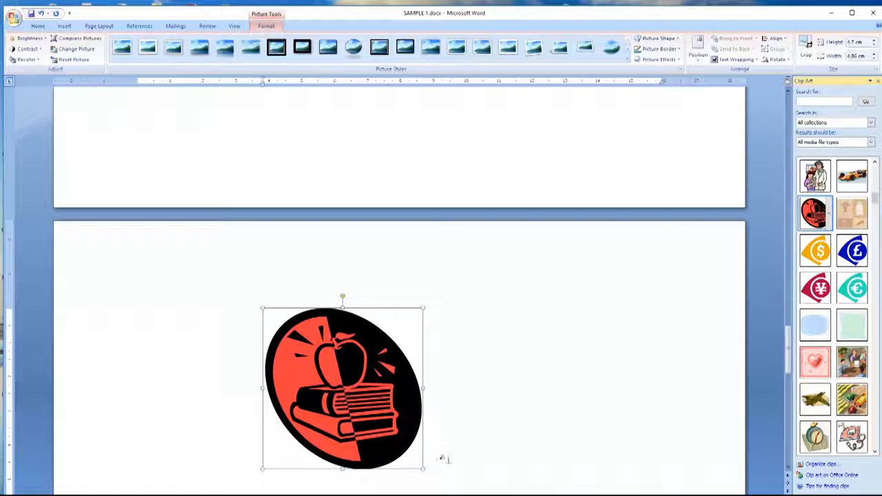
Step: Shrink the apple-and-books clip art and move it above the table, under the WELCOME TEXT box
drag(423, 468, 277, 320)
drag(288, 323, 347, 152)
scroll(347, 177, up, 2)
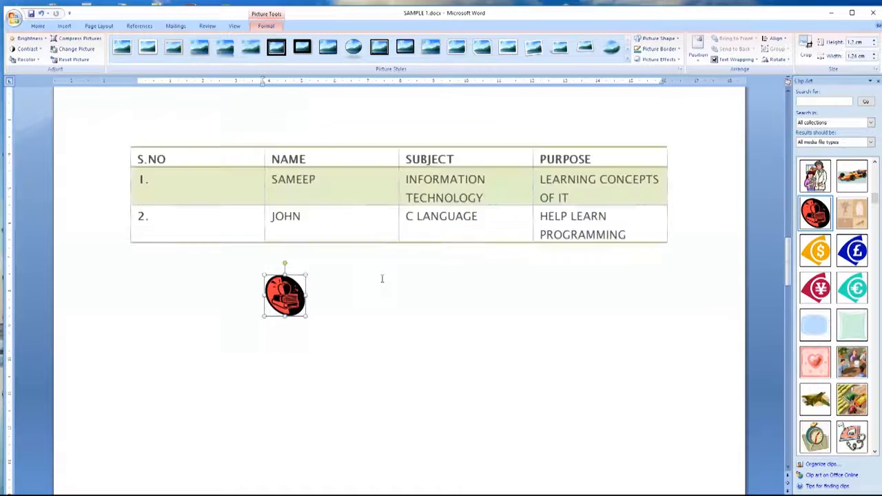
scroll(381, 272, up, 2)
drag(288, 341, 128, 177)
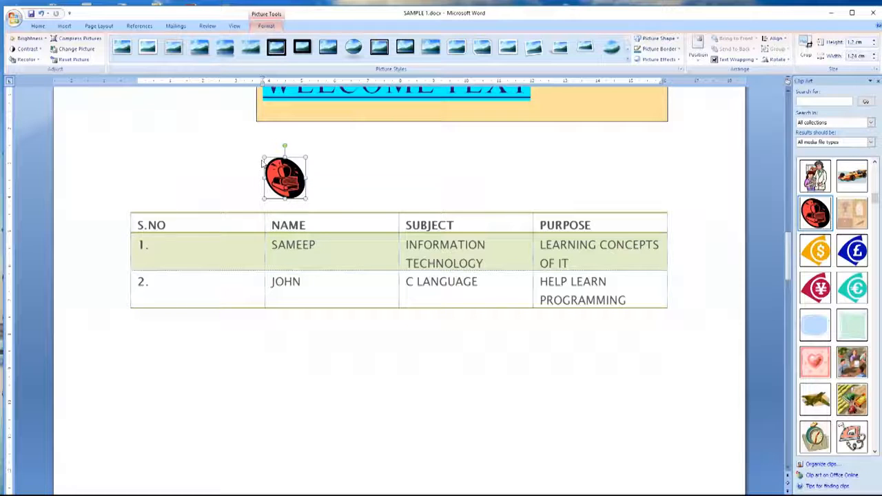
Step: Enlarge the clip art slightly with its corner handle
click(328, 175)
click(285, 183)
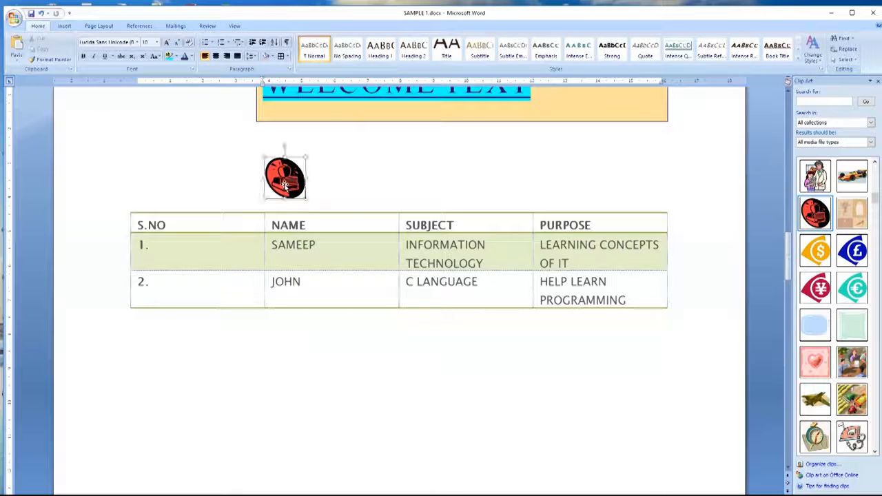
click(368, 183)
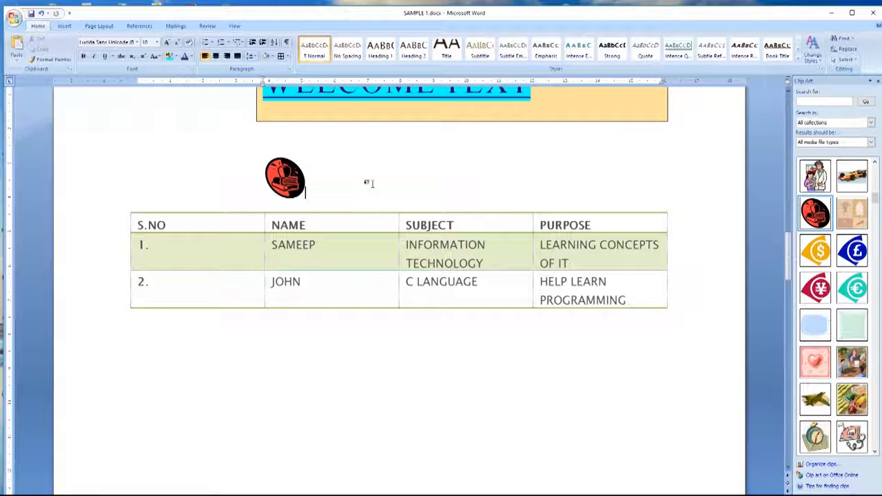
click(301, 192)
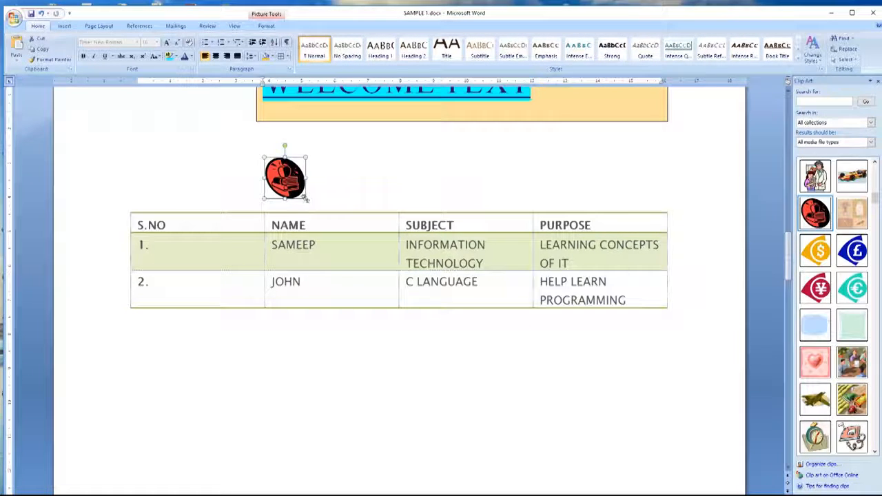
drag(306, 198, 320, 215)
click(367, 206)
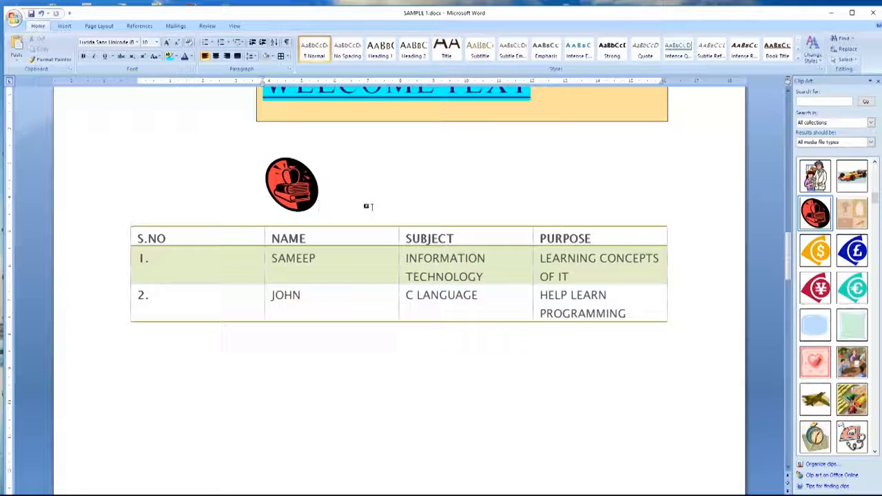
click(73, 28)
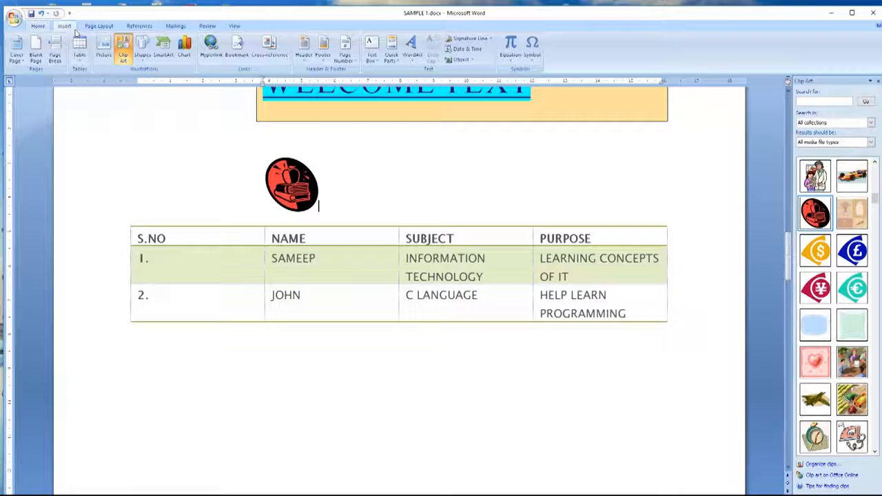
Step: Draw a cloud callout, move it up near the clip art, and type FOOD FOR THOUGHT!!!! inside
click(143, 53)
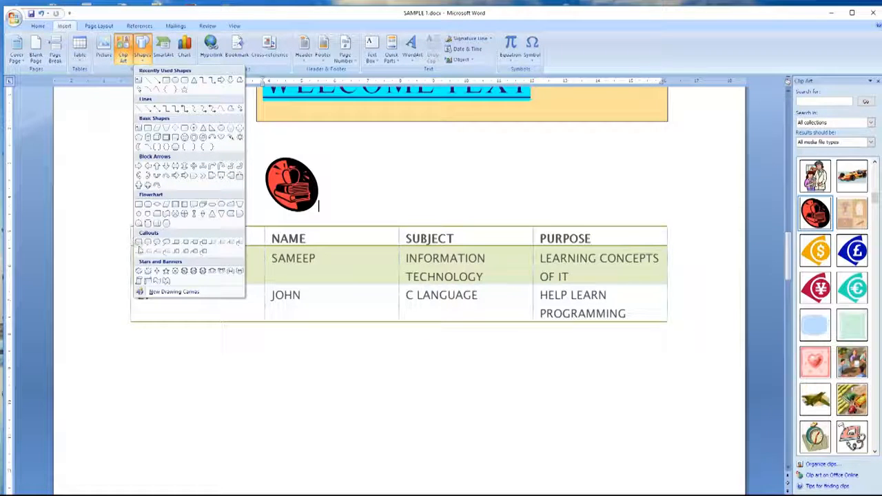
click(162, 243)
mouse_move(162, 437)
mouse_down()
mouse_move(183, 383)
mouse_move(313, 367)
mouse_up()
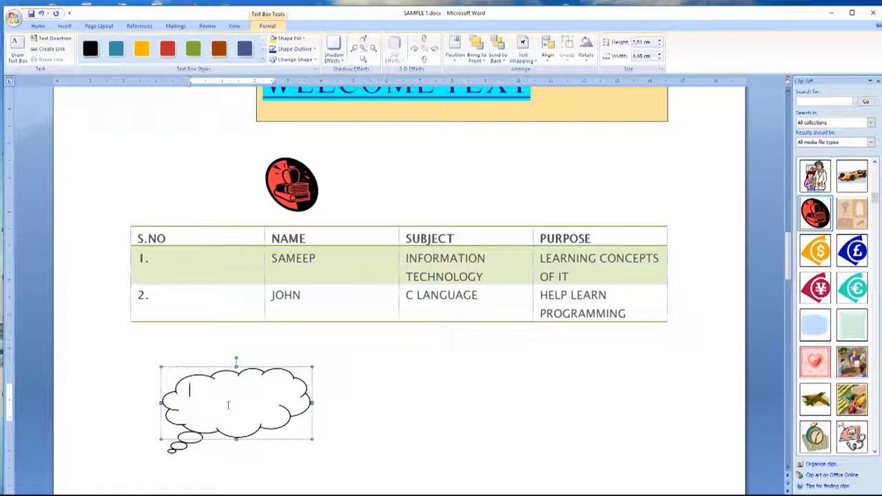
drag(215, 370, 396, 176)
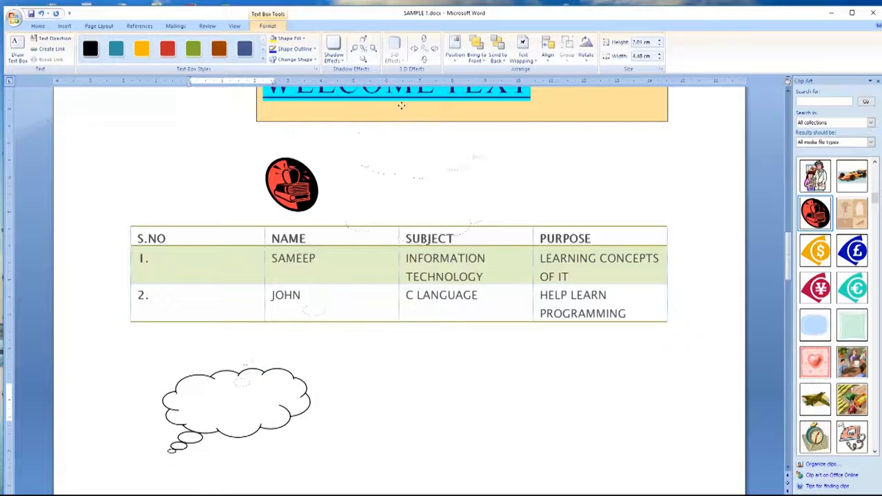
drag(402, 125, 403, 128)
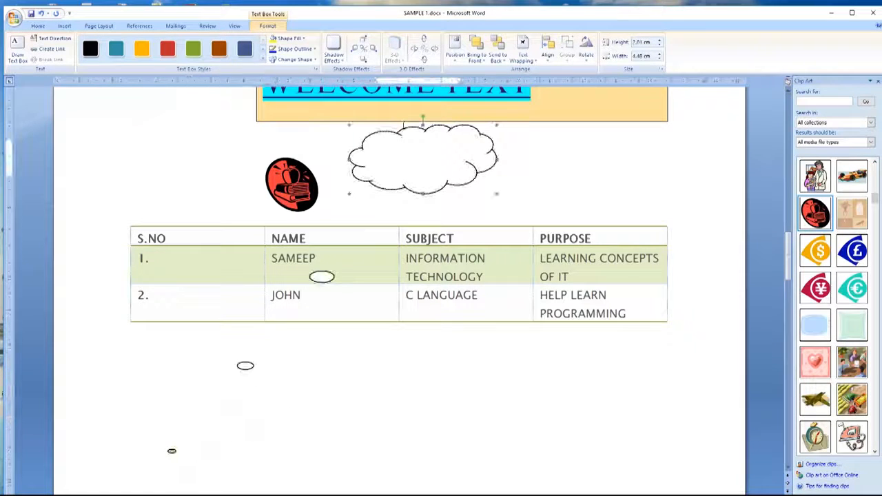
drag(303, 163, 212, 116)
click(239, 132)
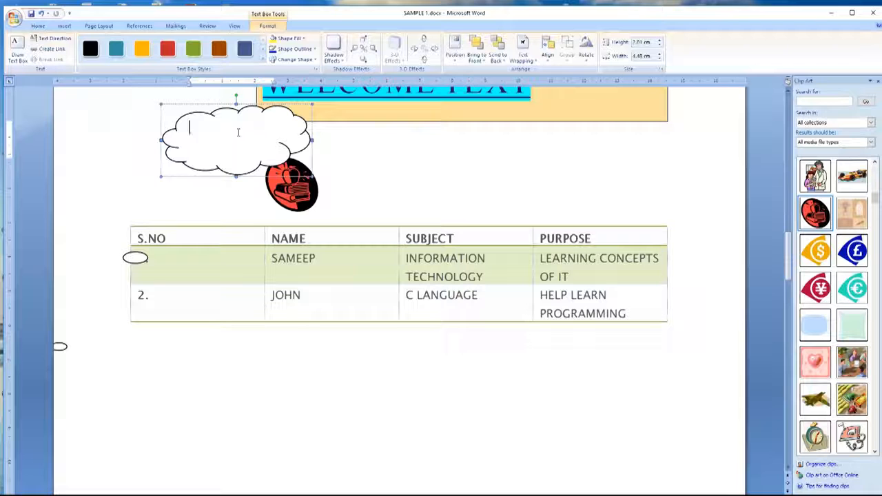
text(FOOD )
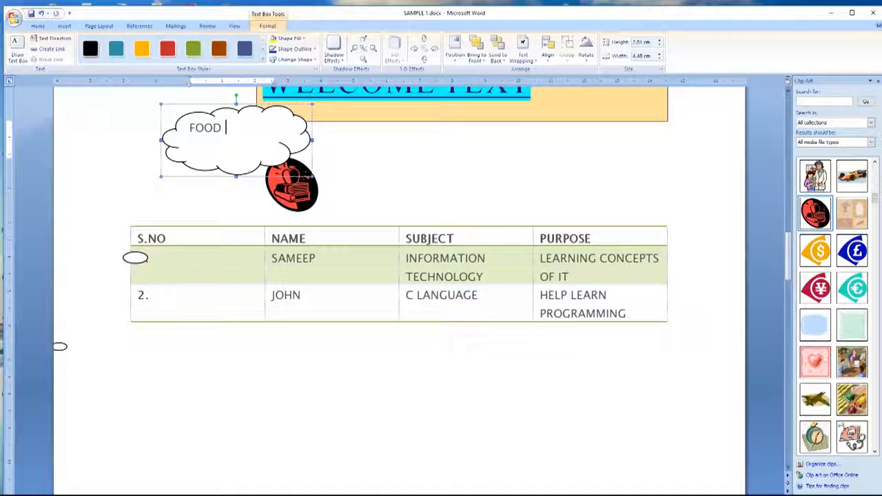
text(FOR THO)
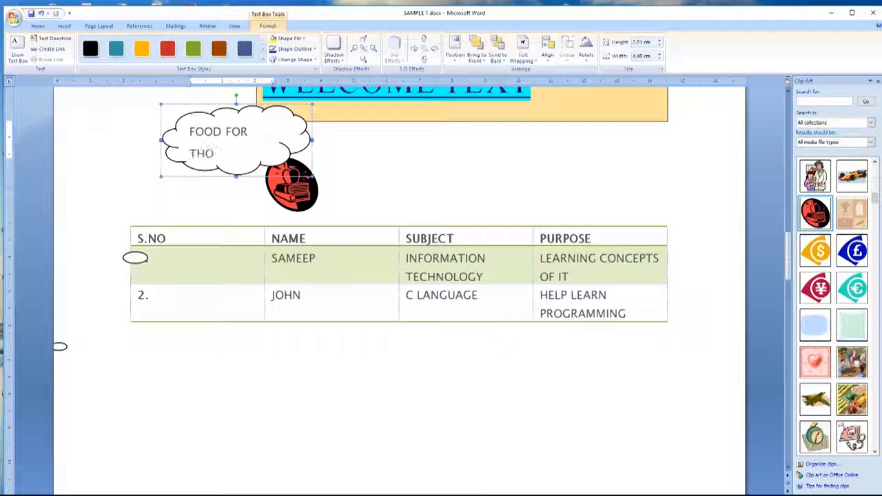
text(UGHT!!!!)
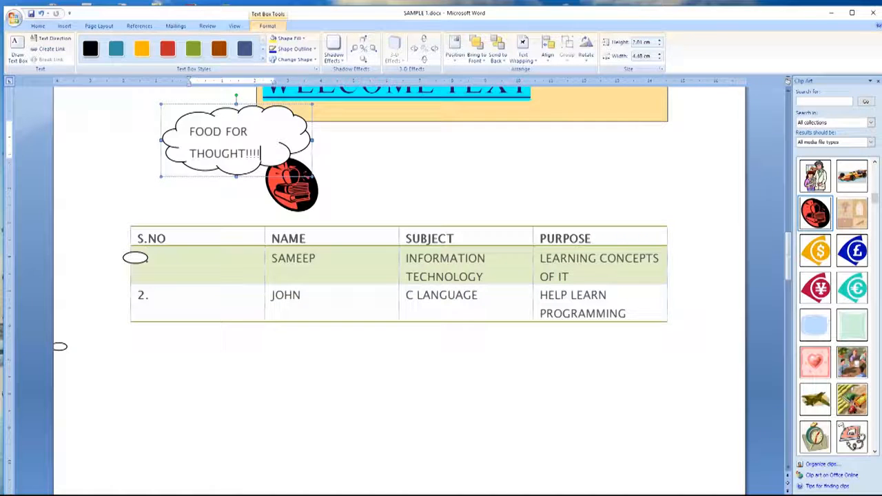
Step: Drag the FOOD FOR THOUGHT!!!! cloud to sit right of the apple clip art, above the table
click(367, 180)
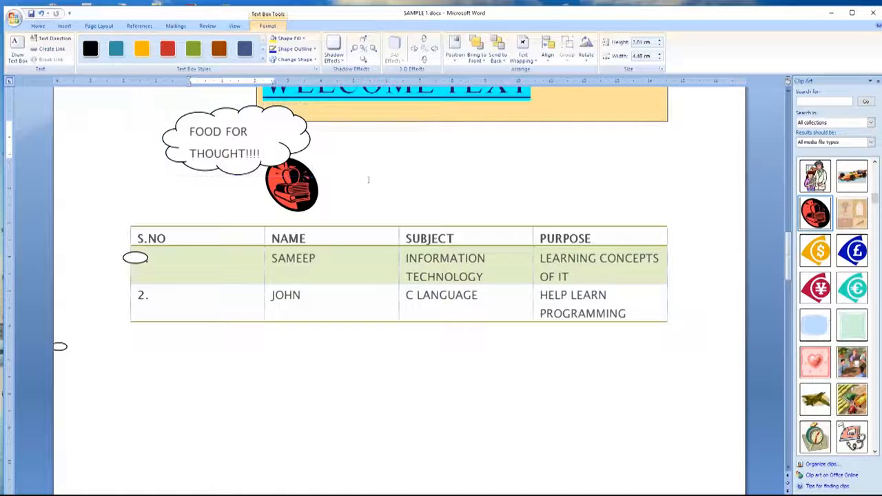
click(306, 184)
click(256, 134)
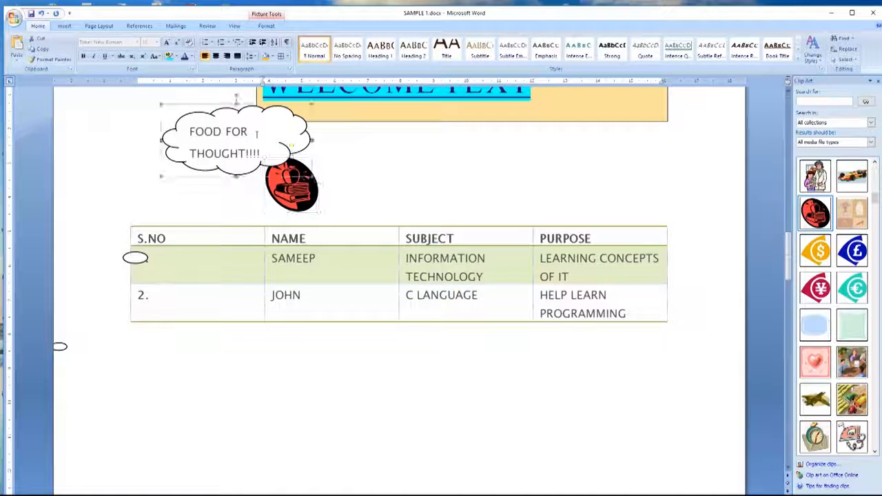
drag(213, 104, 194, 101)
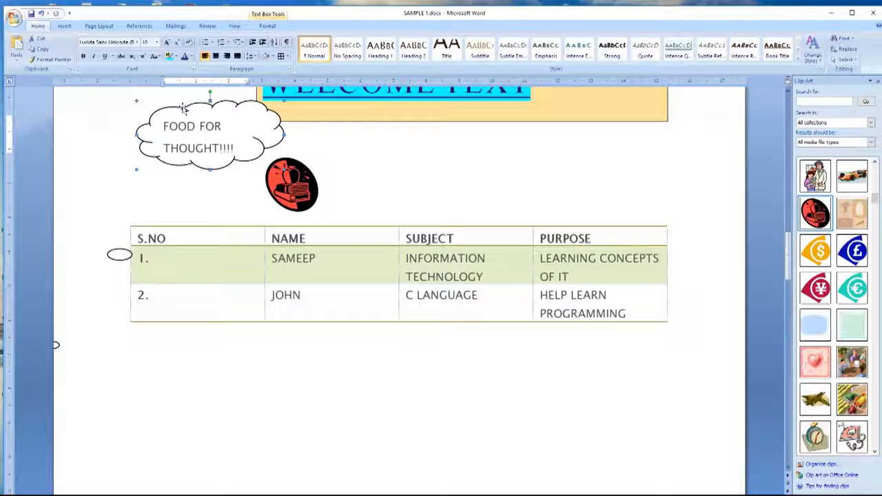
drag(353, 136, 416, 138)
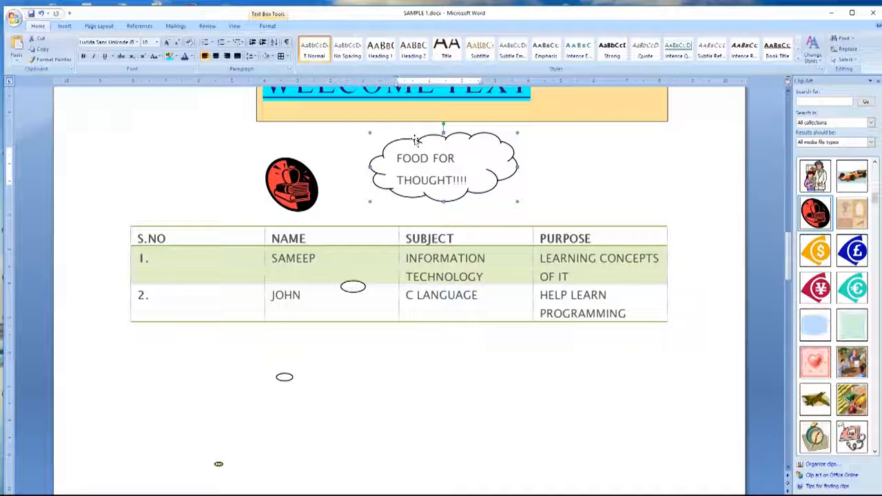
click(341, 444)
scroll(374, 388, down, 2)
scroll(378, 381, up, 2)
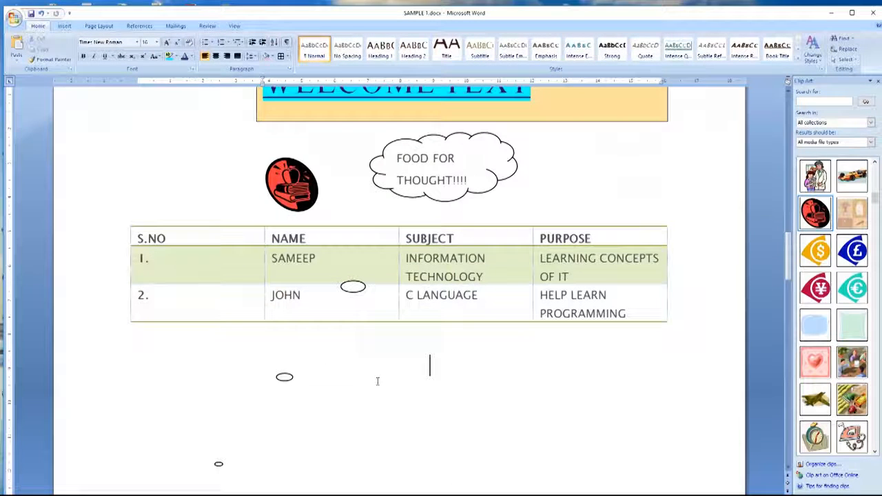
click(67, 26)
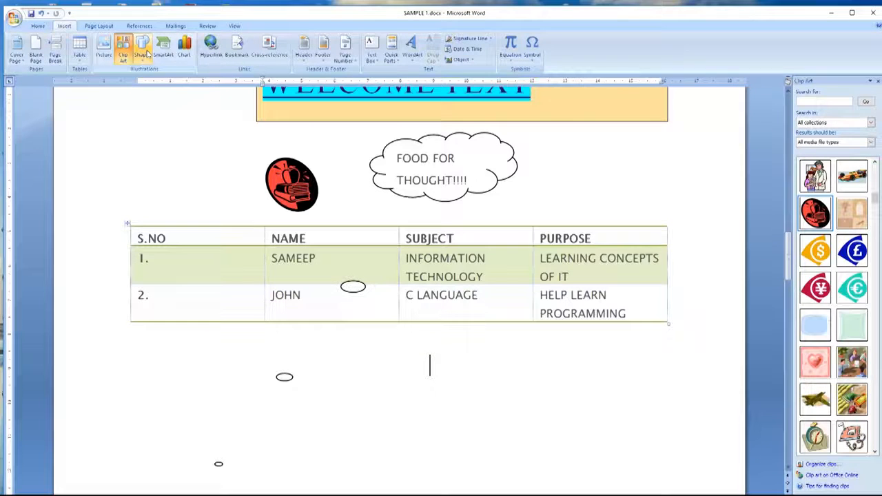
Step: Insert a page break after the table to start a fresh blank page
click(166, 48)
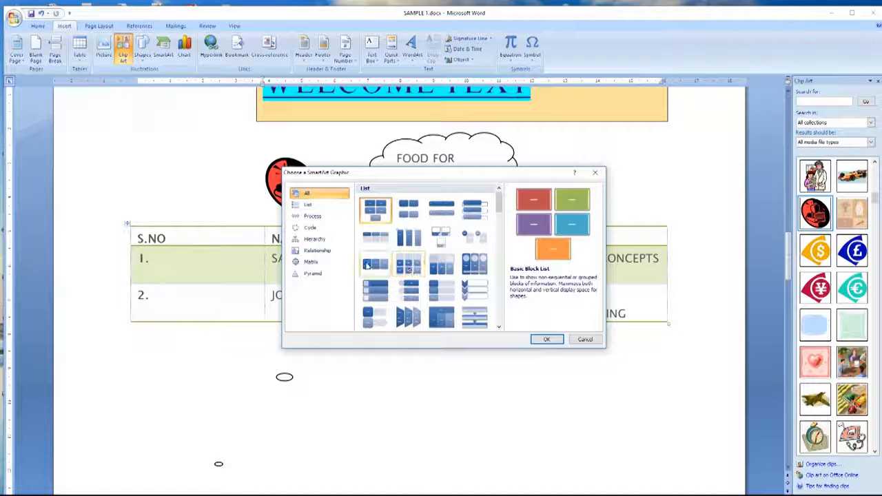
click(595, 173)
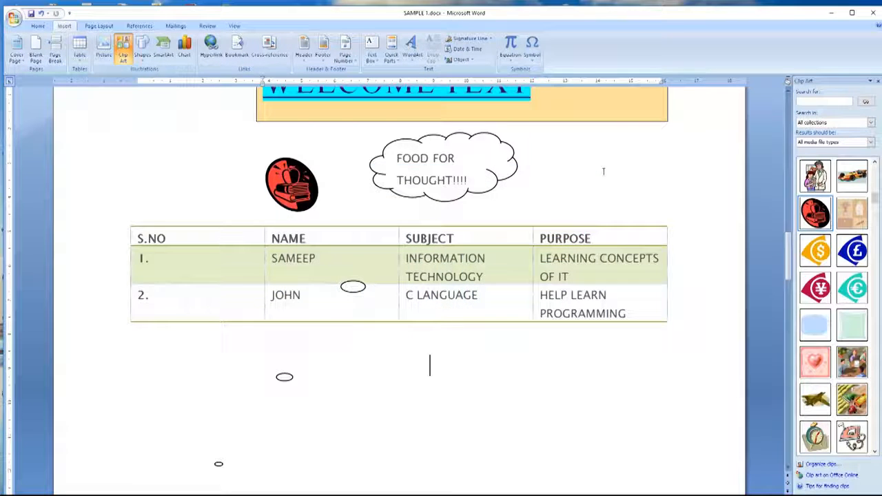
scroll(603, 171, down, 3)
scroll(603, 171, up, 2)
scroll(602, 171, down, 3)
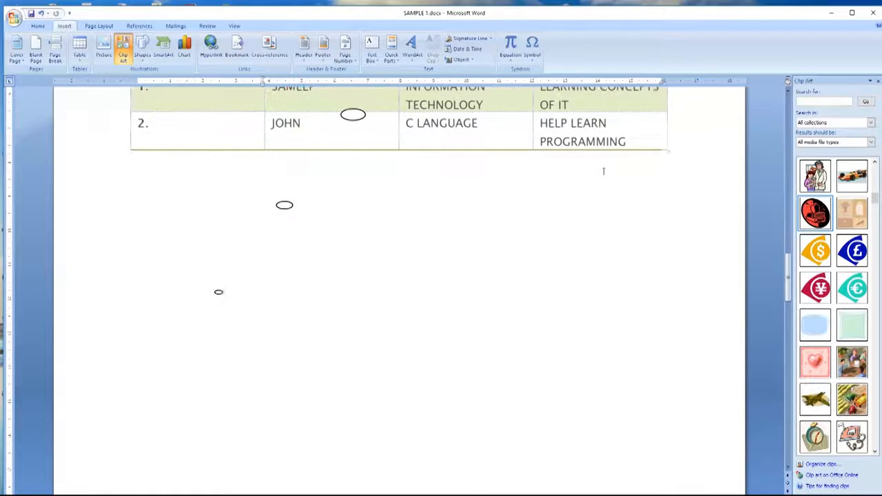
key(ctrl+Return)
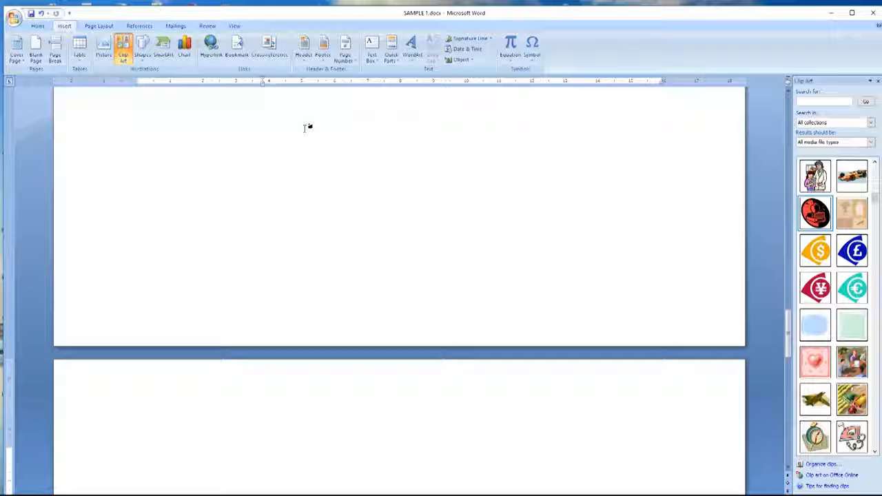
scroll(308, 128, down, 5)
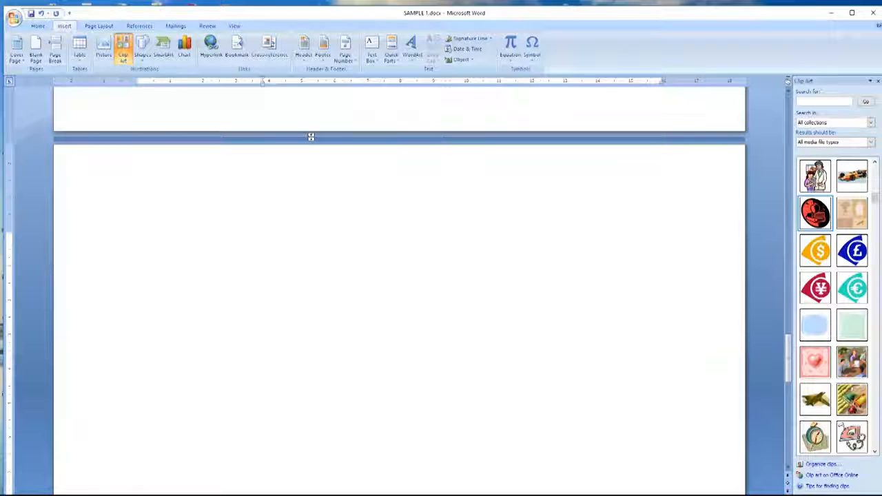
Step: Browse the SmartArt categories from Process to Pyramid, settling on Cycle
click(163, 55)
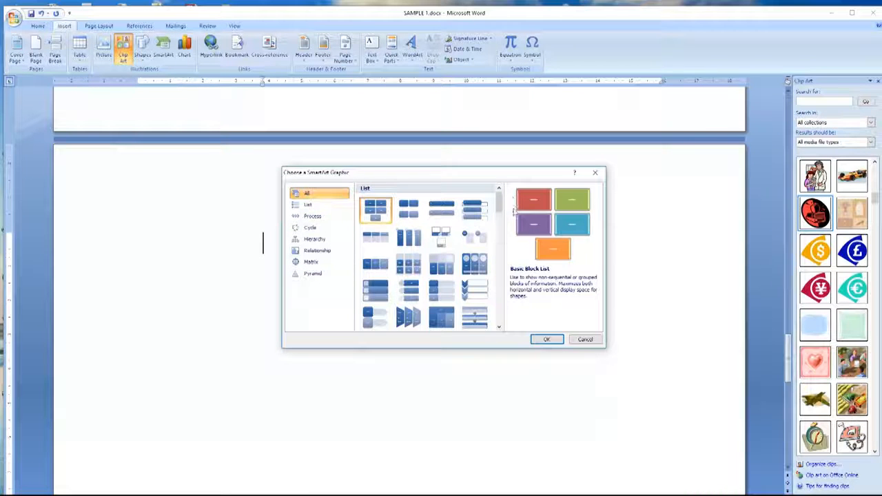
drag(501, 205, 463, 199)
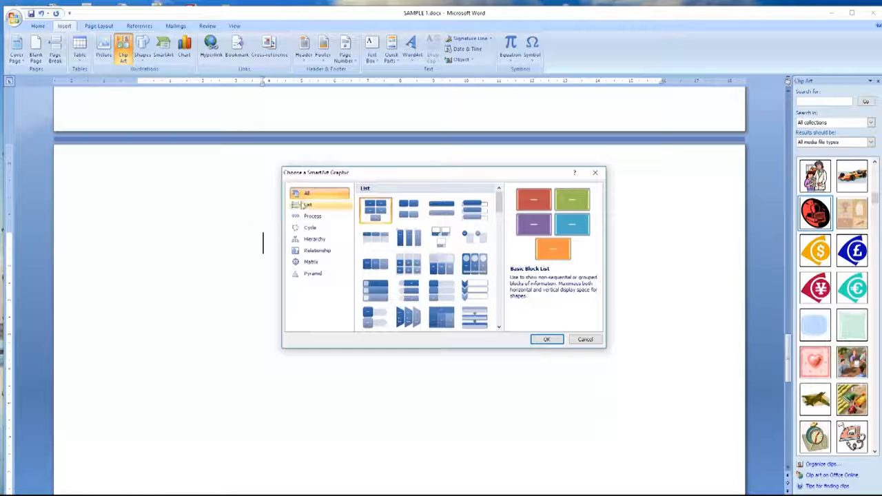
click(310, 216)
click(308, 228)
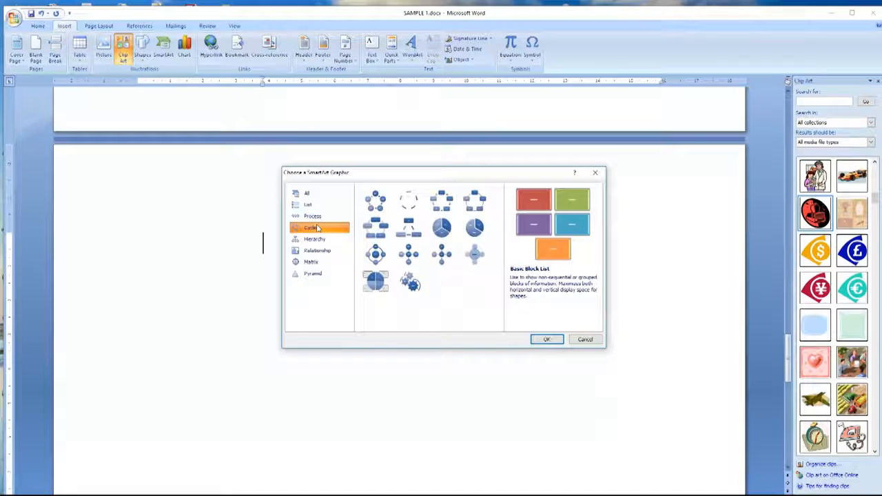
click(316, 239)
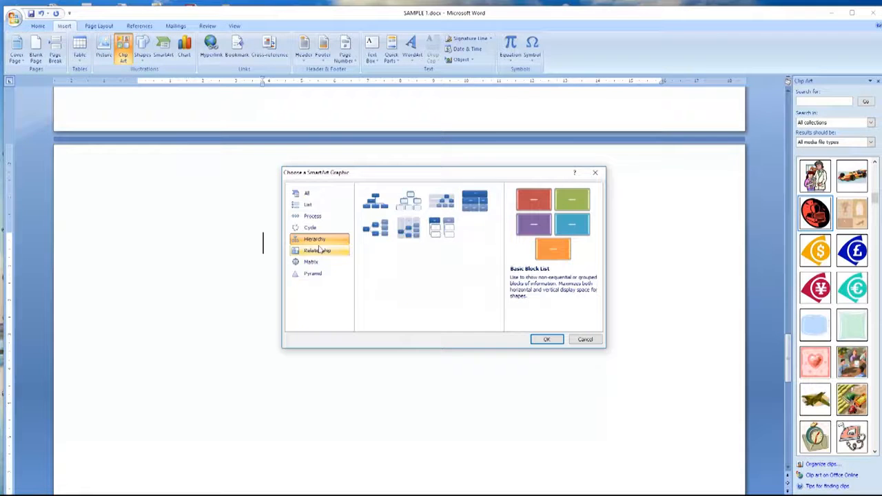
click(318, 251)
click(313, 261)
click(314, 274)
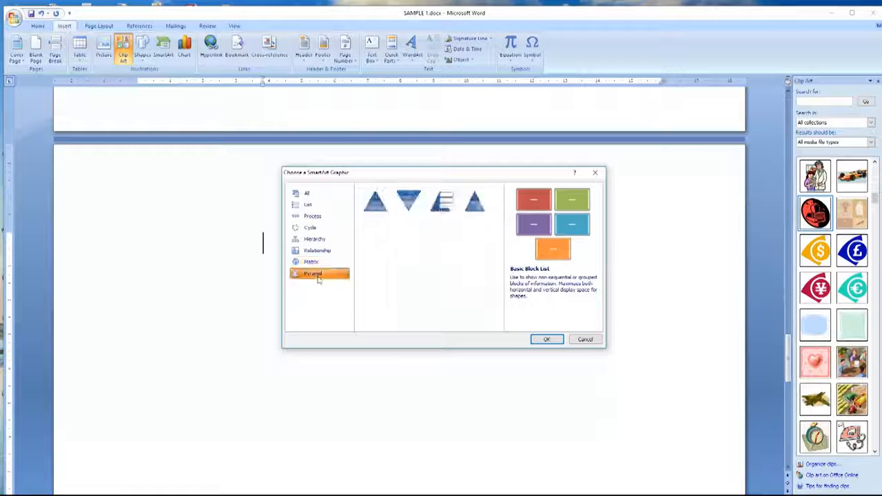
click(328, 228)
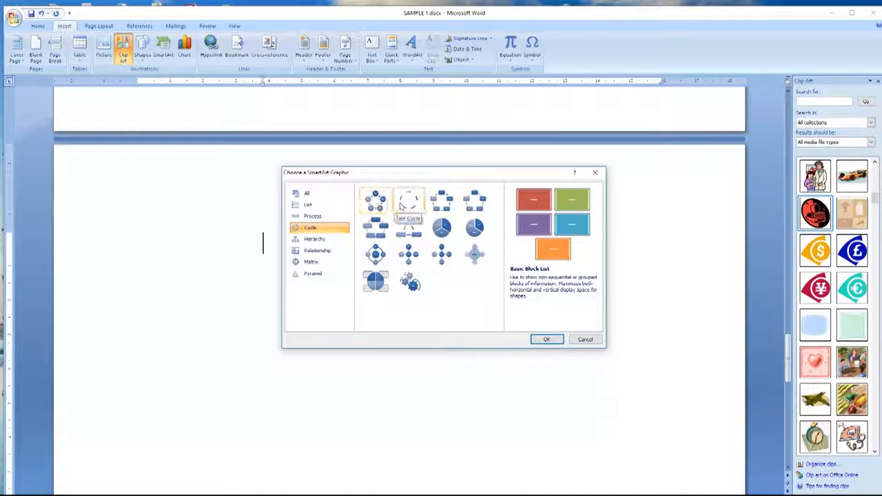
Step: Preview the Text, Block and Nondirectional Cycle layouts, then insert Basic Cycle
click(408, 201)
click(442, 202)
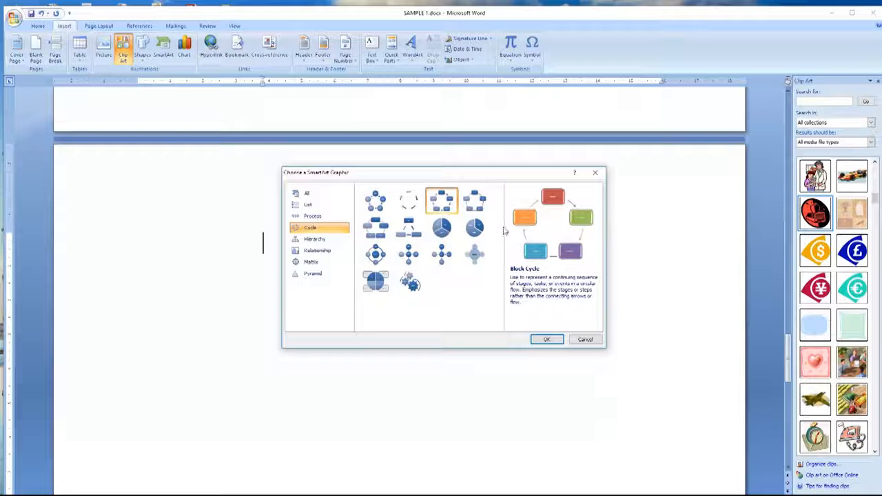
click(474, 207)
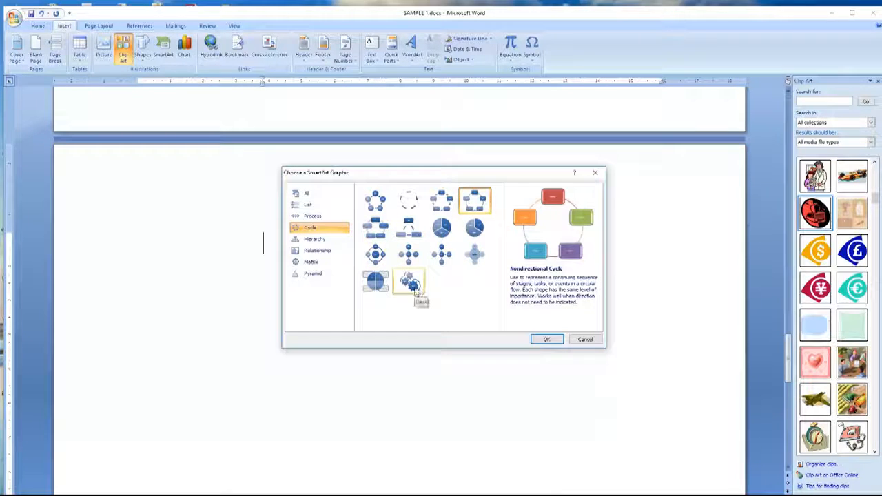
click(376, 200)
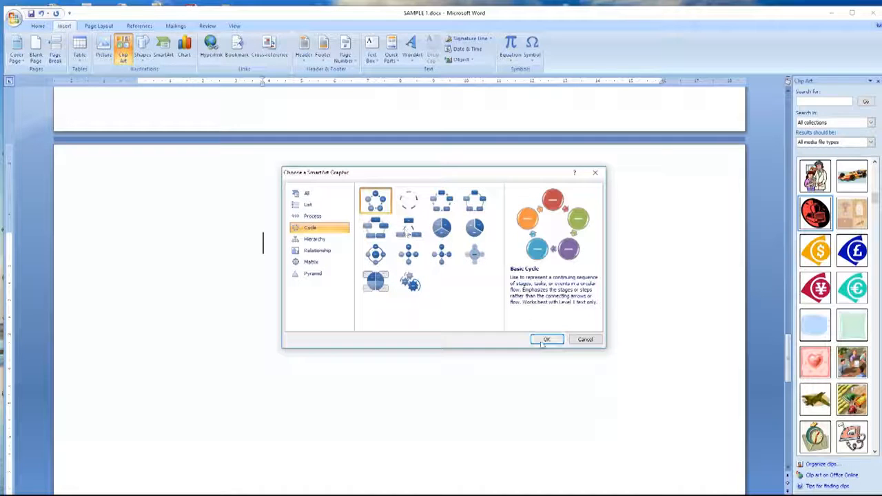
click(545, 339)
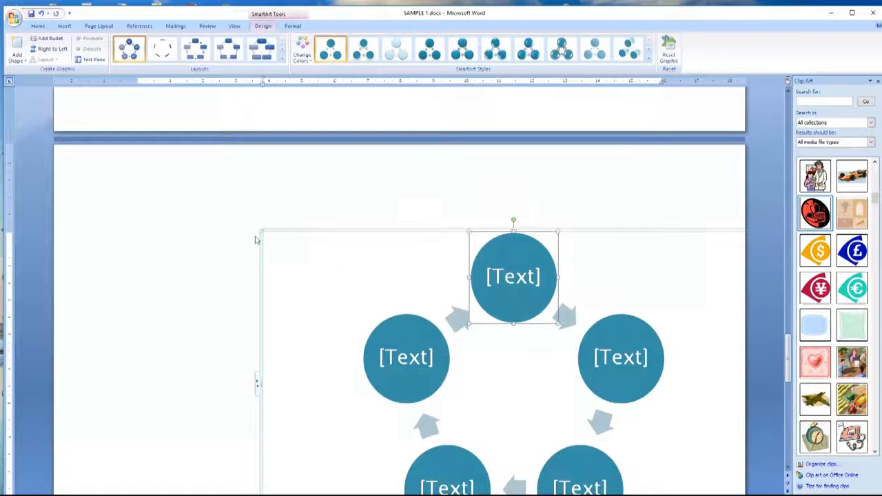
Step: Shrink the Basic Cycle diagram, then enlarge it slightly to a moderate size
drag(260, 230, 556, 393)
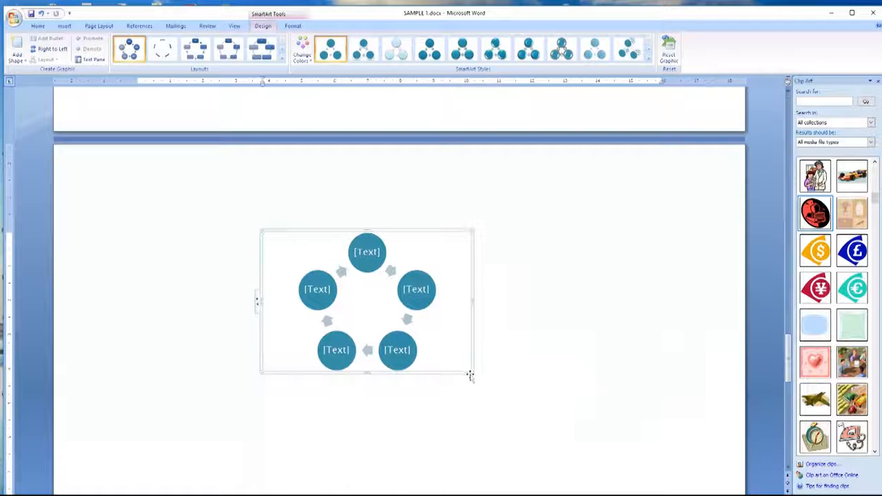
drag(470, 372, 576, 424)
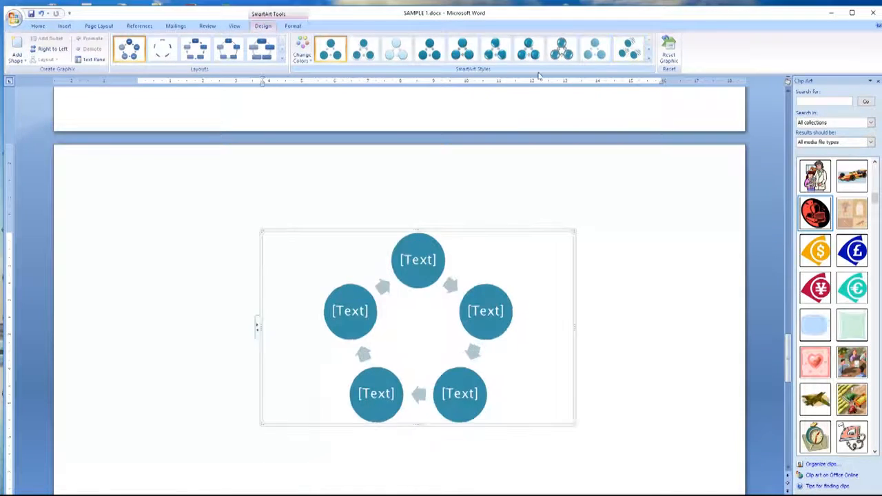
Step: Apply a glossy 3-D SmartArt style and the Colorful Range - Accent Colors 5 to 6 scheme
click(505, 60)
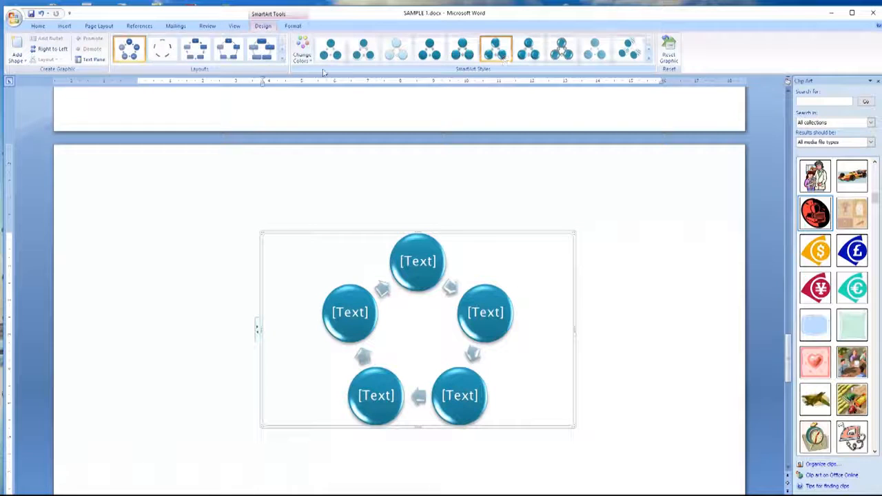
click(302, 51)
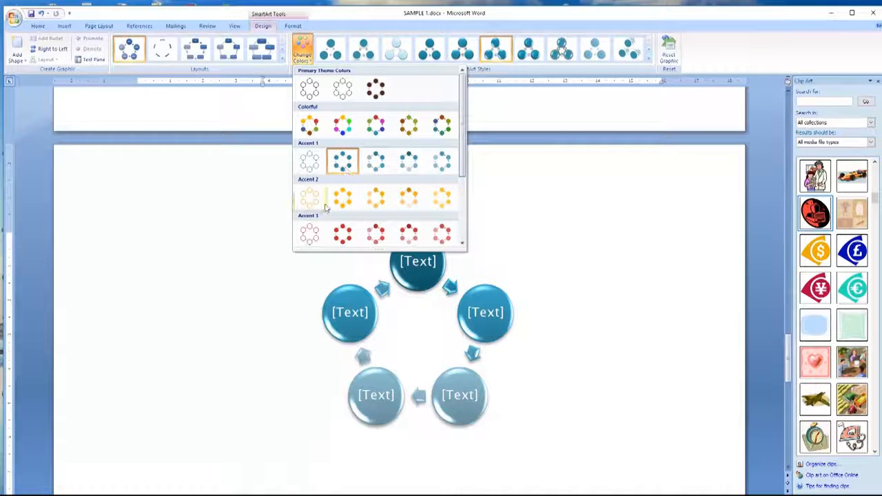
drag(464, 168, 464, 239)
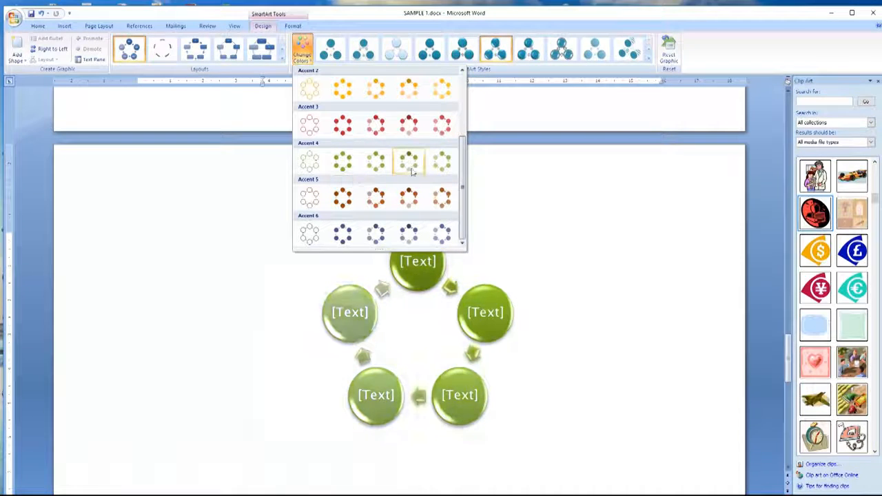
drag(461, 172, 462, 110)
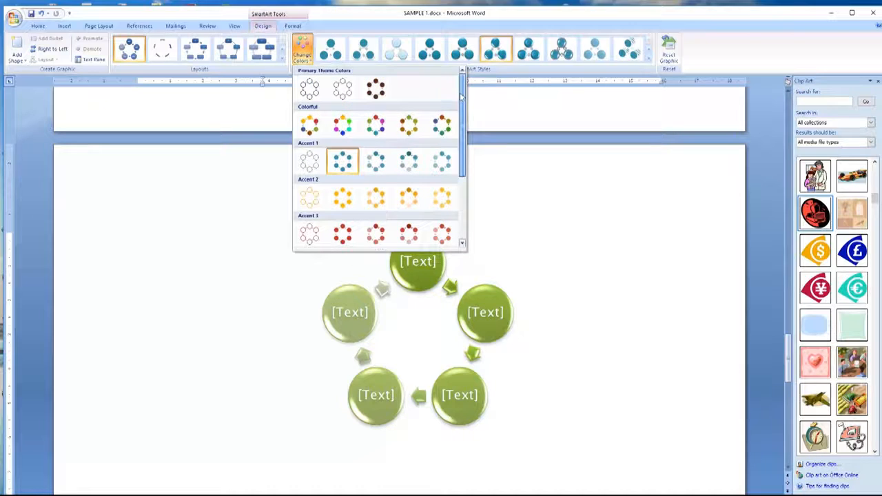
click(442, 126)
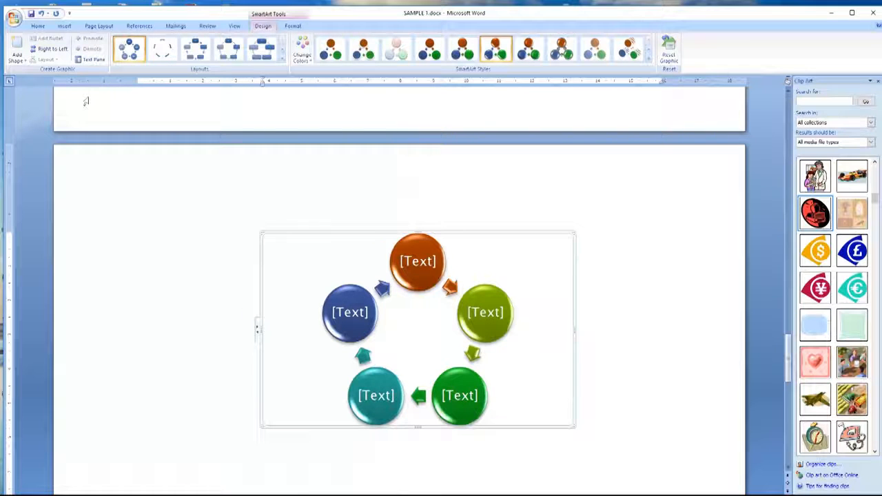
Step: Add two more circles to the cycle, the second placed before the blue circle
click(17, 58)
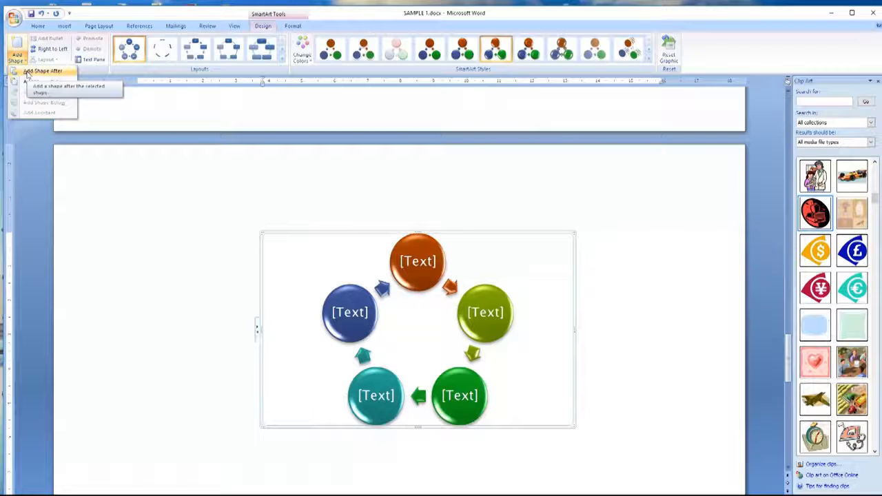
click(28, 72)
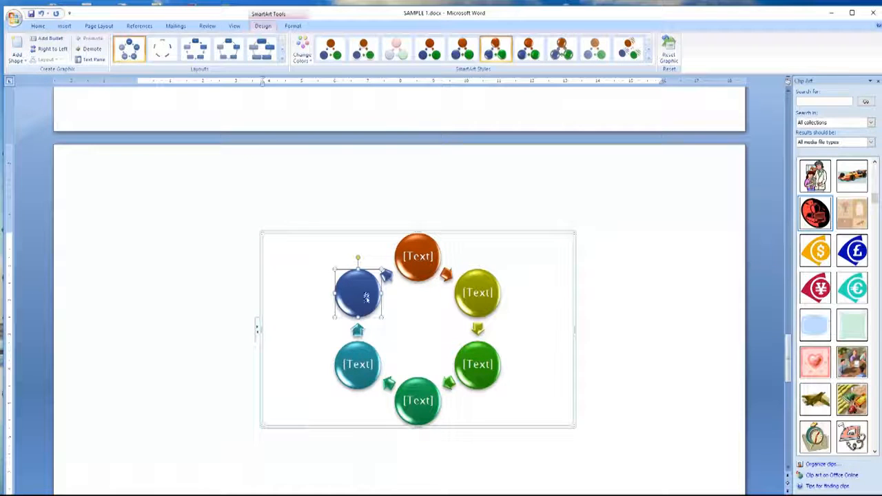
click(16, 58)
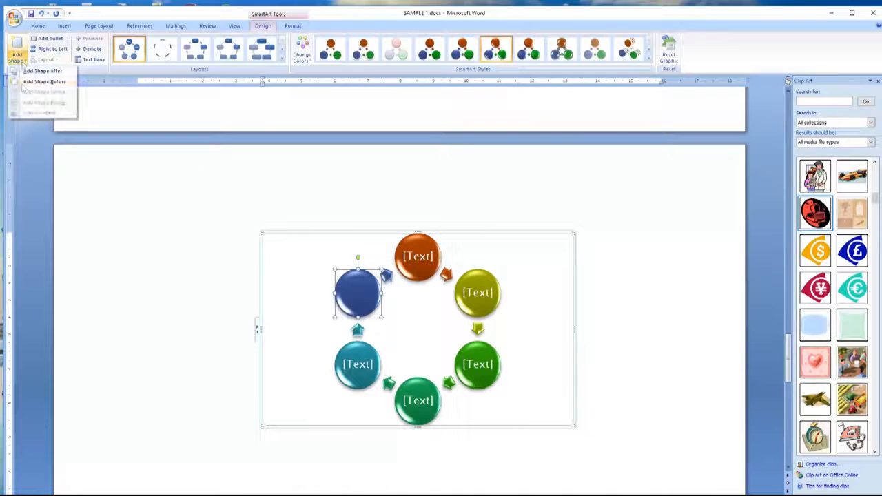
click(29, 83)
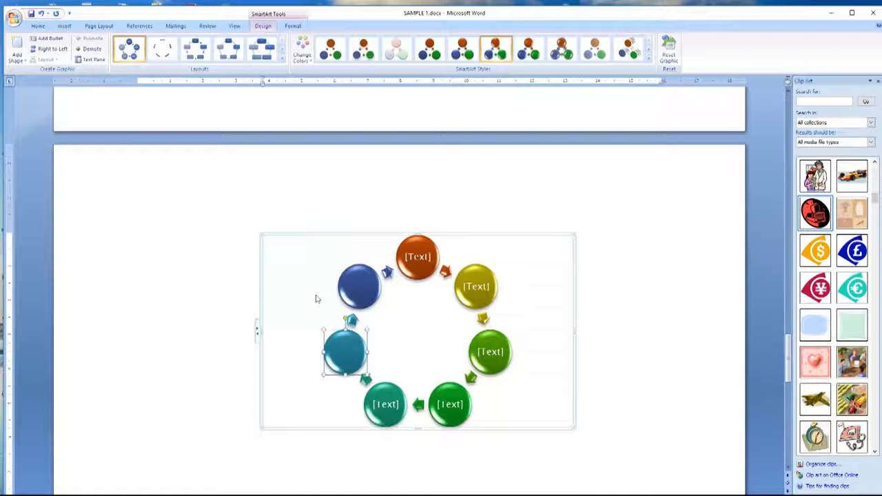
click(351, 295)
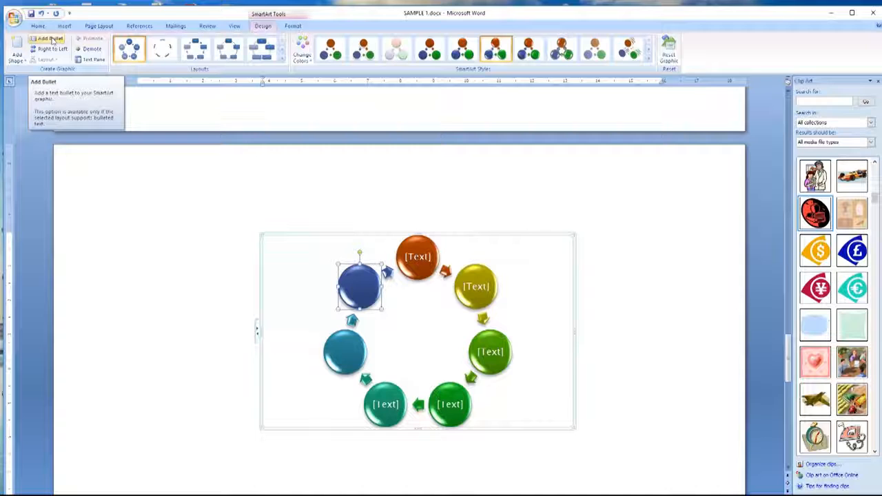
Step: Label five circles Hi, THERE, HOW, ARE and YOU going around the ring
click(425, 256)
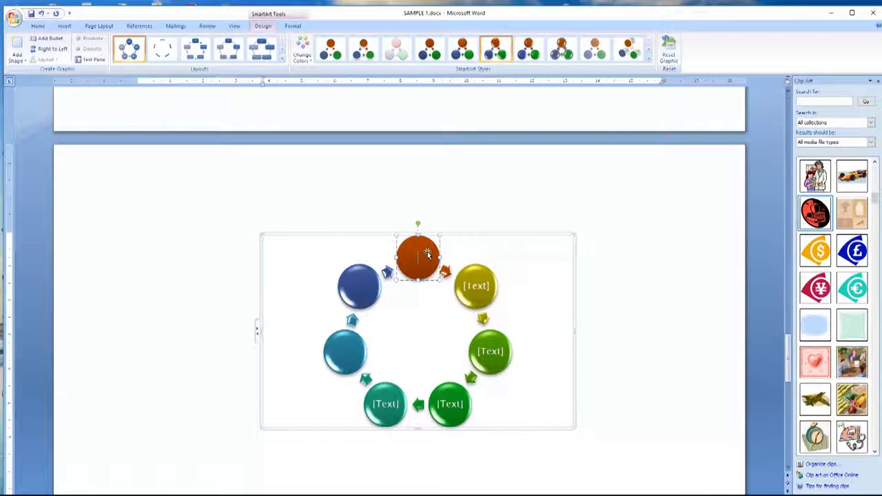
text(Hi)
click(479, 295)
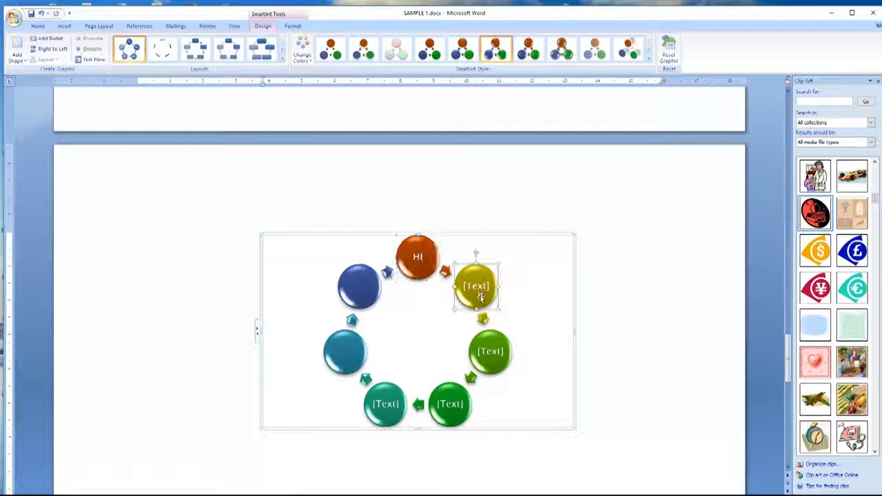
text(THERE)
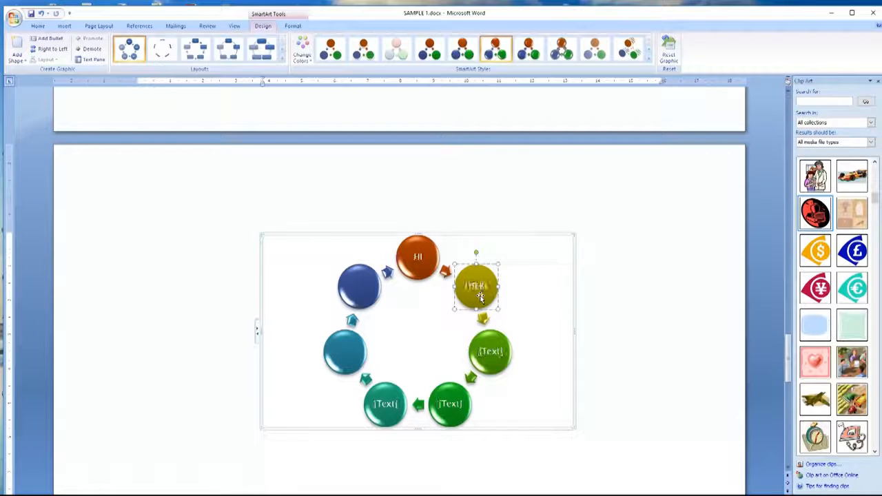
click(493, 358)
text(H)
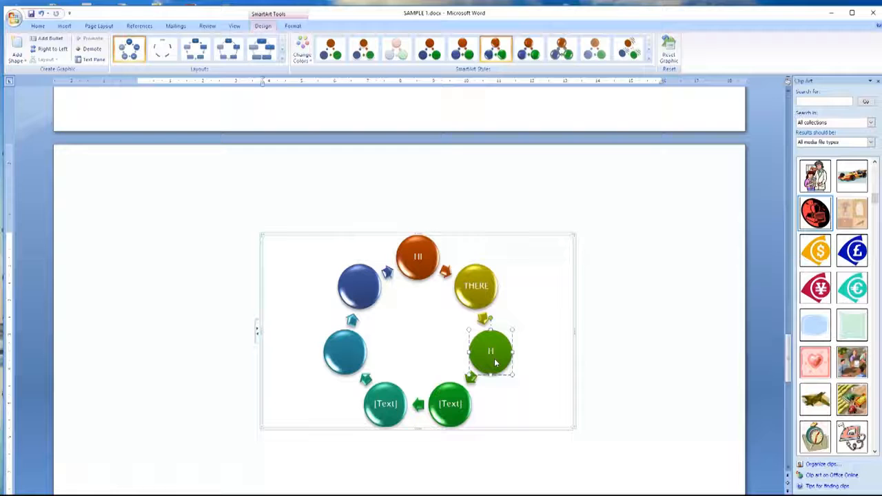
text(OW)
click(455, 407)
text(ARE)
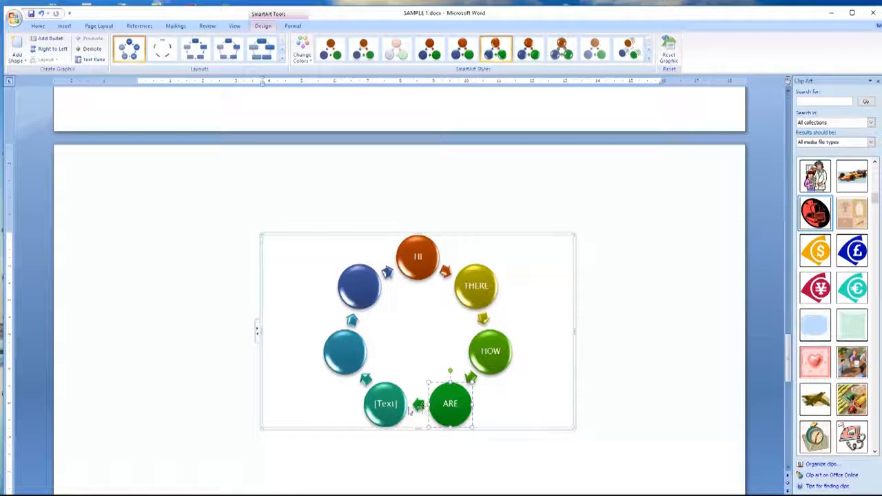
click(387, 407)
text(YOU)
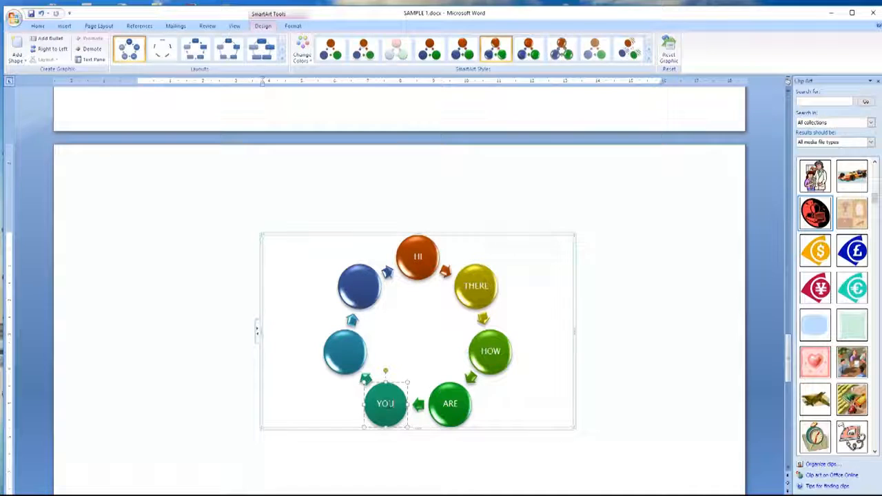
Step: Label the two new circles DOING and !!!! using Edit Text
click(341, 355)
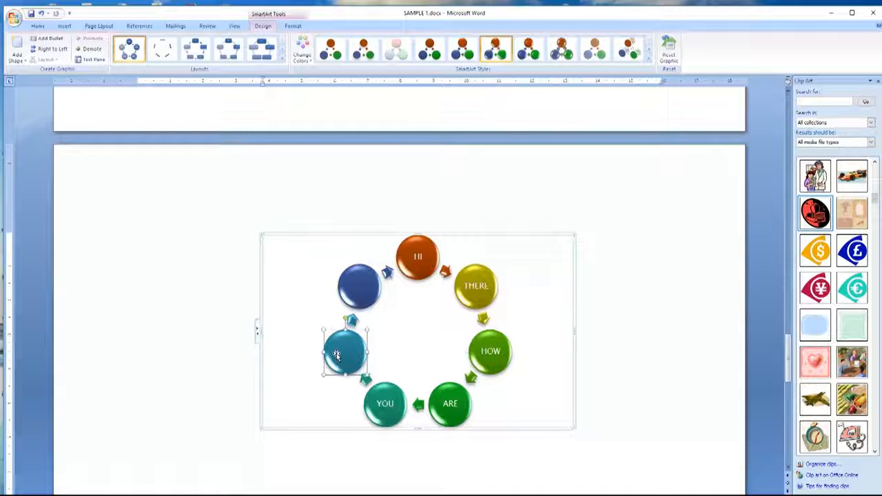
right_click(339, 355)
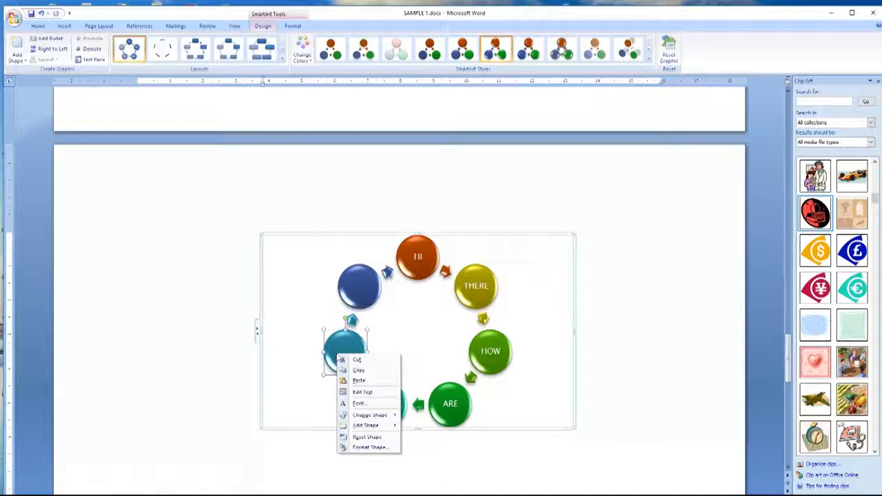
click(360, 392)
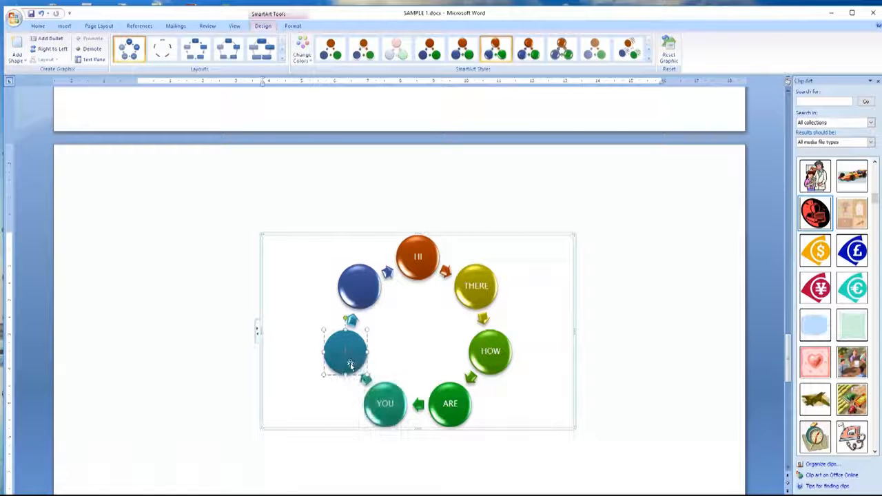
text(DOING)
right_click(359, 297)
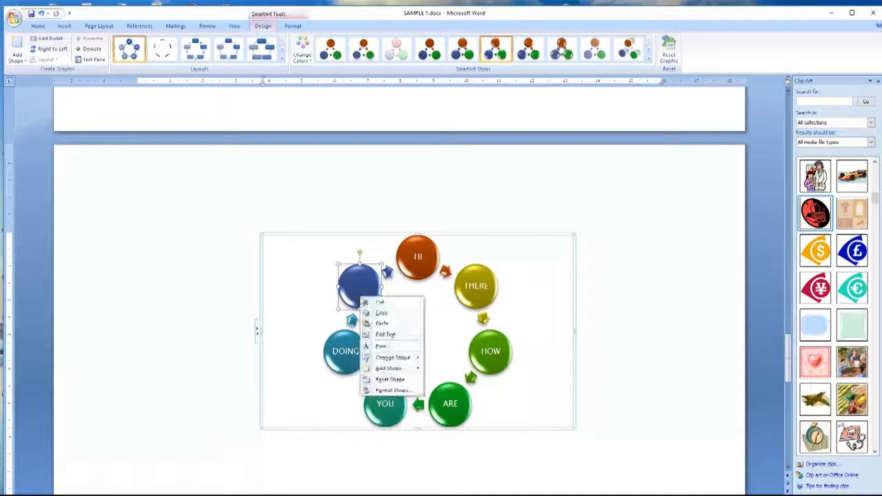
click(383, 336)
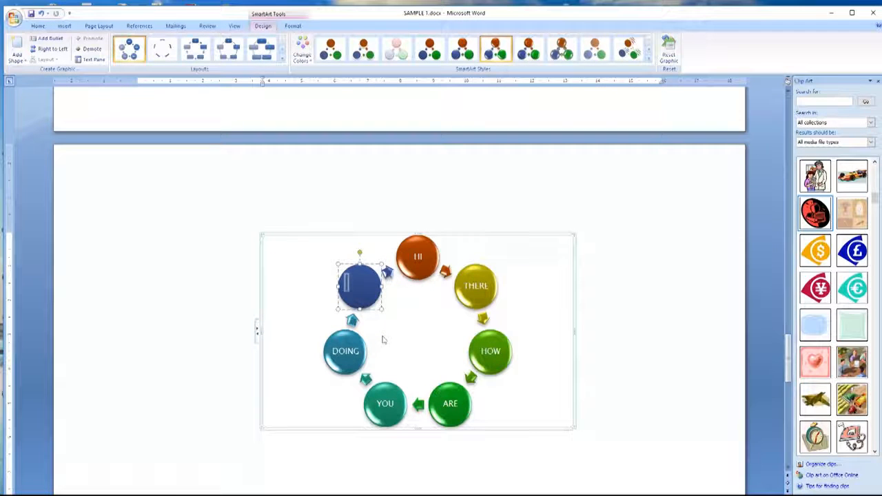
text(H)
click(616, 271)
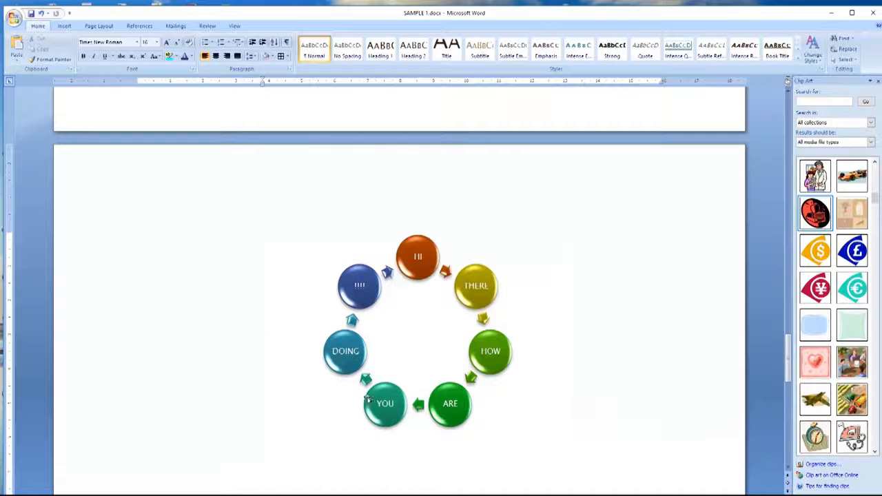
Step: Reselect the cycle diagram and bring up its full Layouts gallery to pick Text Cycle
click(427, 362)
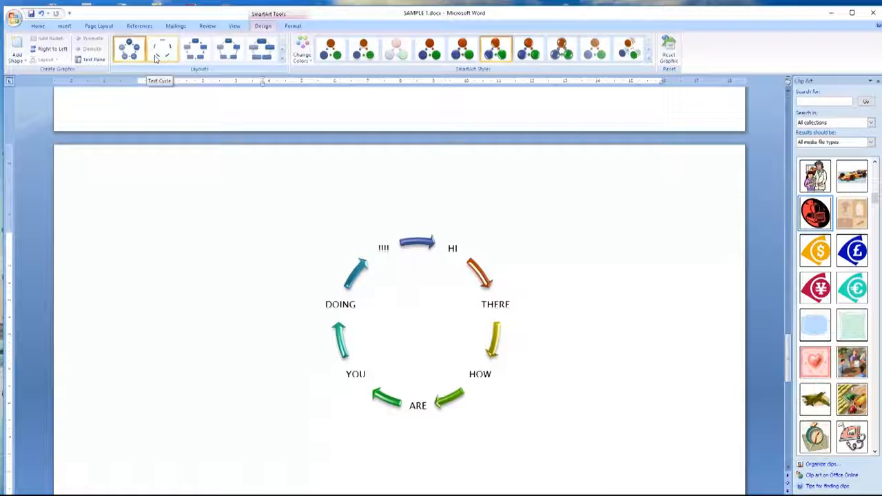
click(283, 61)
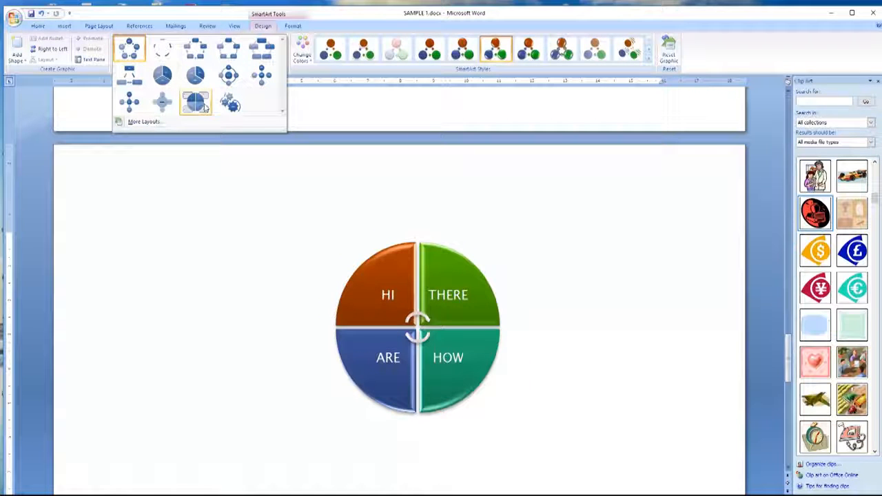
Step: Switch the diagram to the Text Cycle layout, apply the Cartoon SmartArt style, then deselect it
click(164, 51)
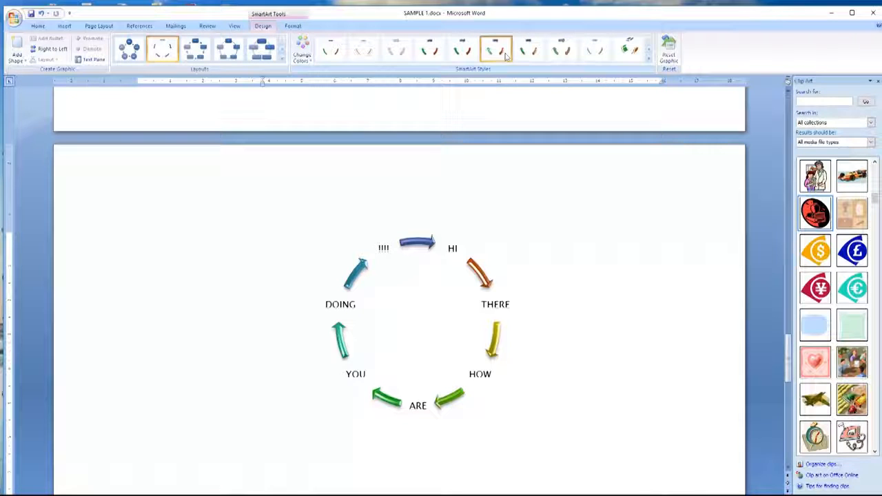
click(559, 48)
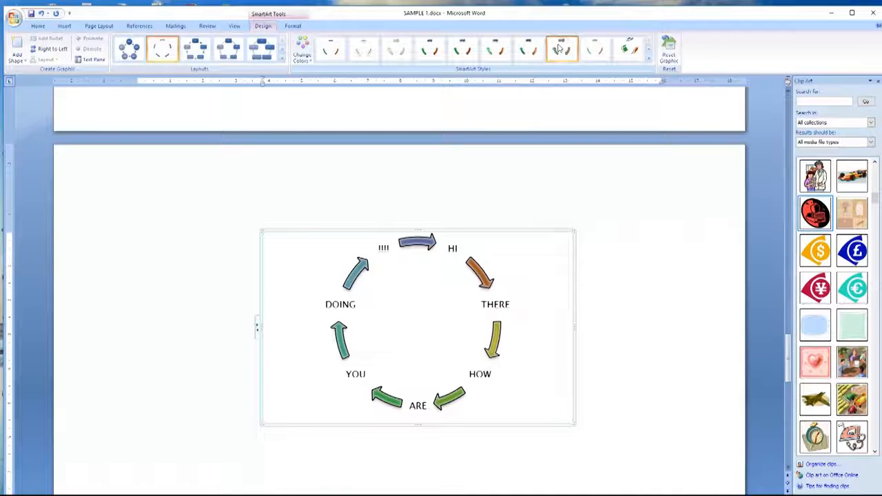
click(219, 219)
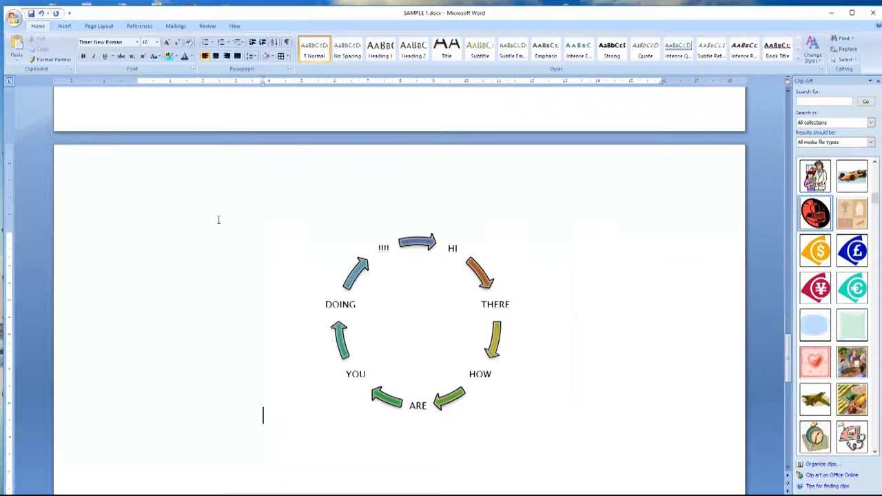
Step: Insert a 3-D Pie chart from the Chart gallery, opening its sample quarterly Sales data in Excel
click(62, 26)
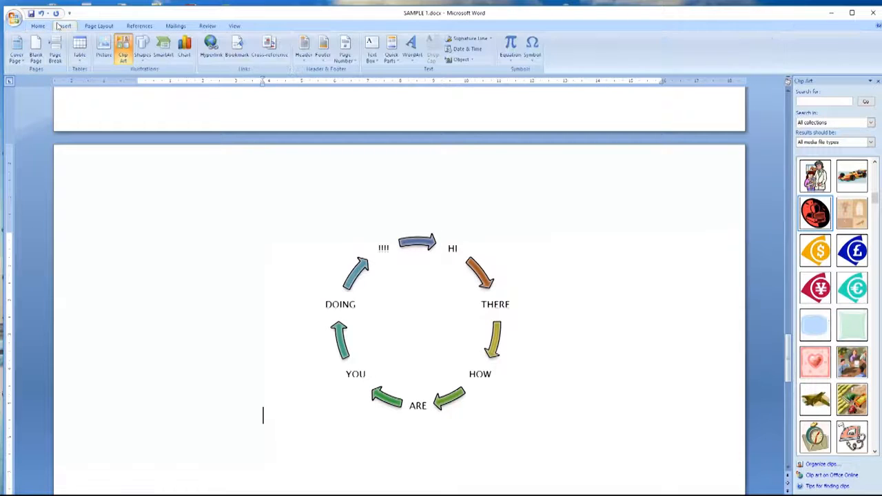
click(184, 55)
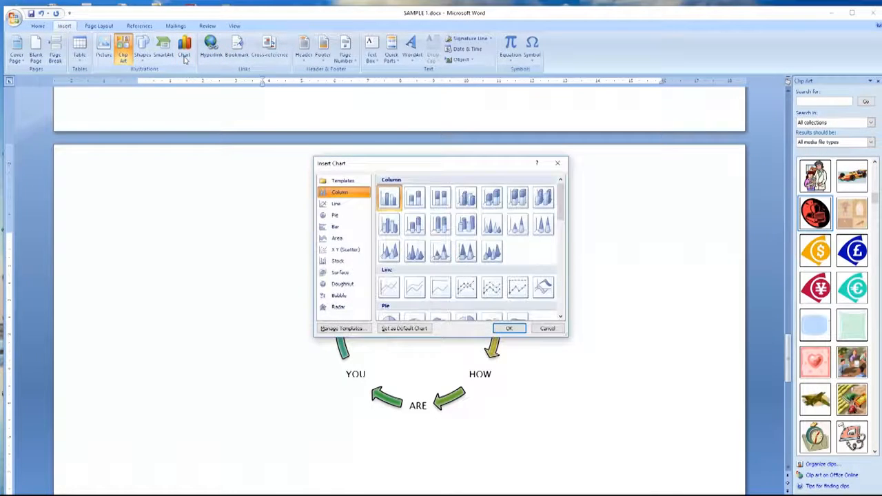
click(336, 204)
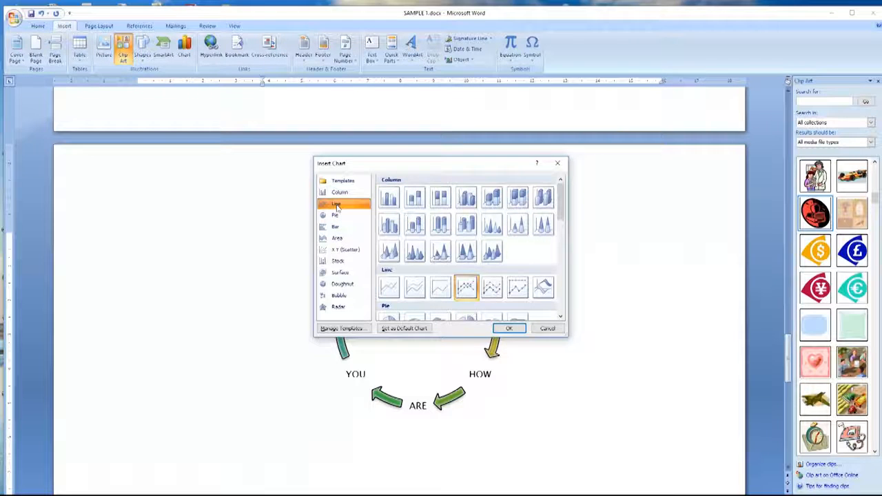
mouse_move(562, 195)
mouse_down()
mouse_move(563, 292)
mouse_move(571, 244)
mouse_move(564, 207)
mouse_up()
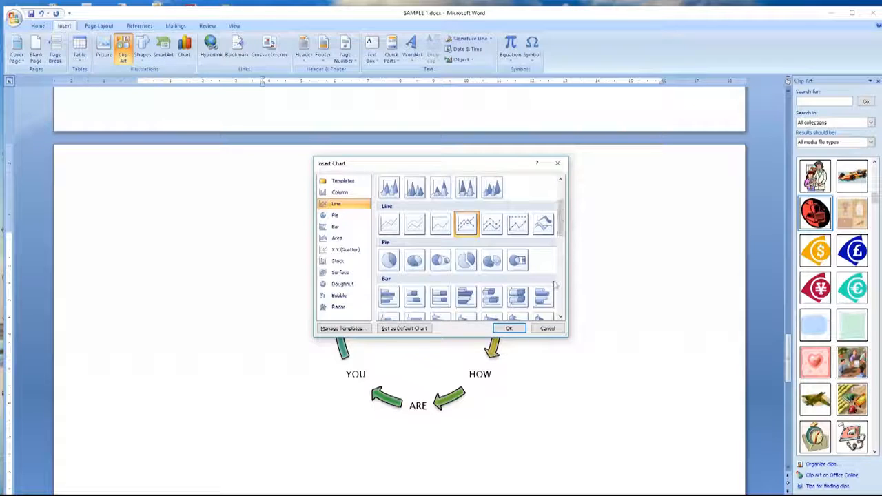
click(443, 263)
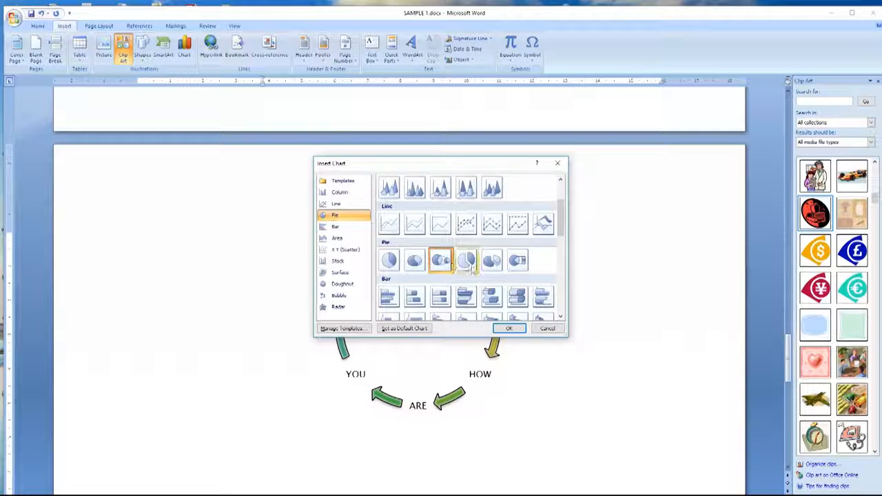
click(489, 264)
click(511, 329)
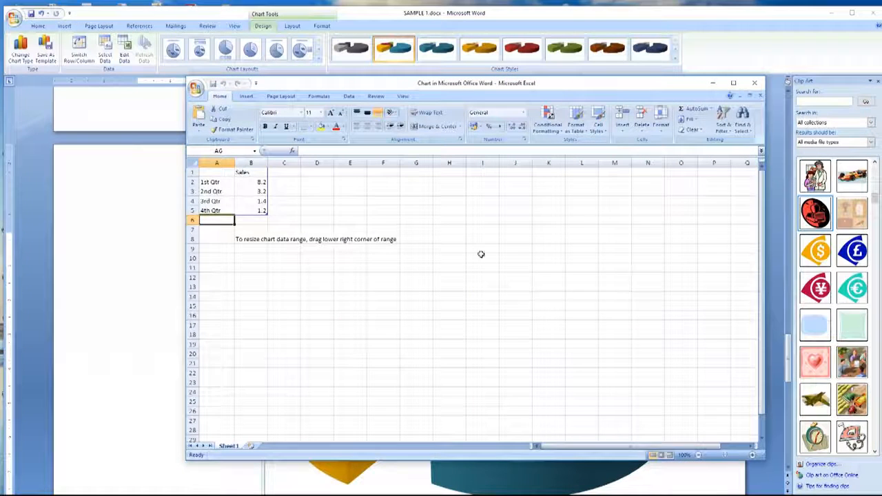
Step: Close the Excel data sheet and drag the Sales pie chart's corner inward to shrink it
click(257, 190)
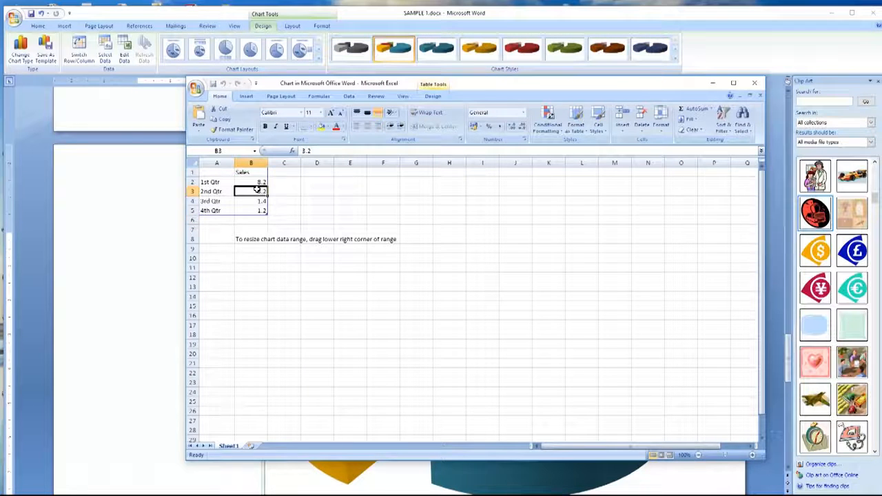
click(754, 83)
click(604, 449)
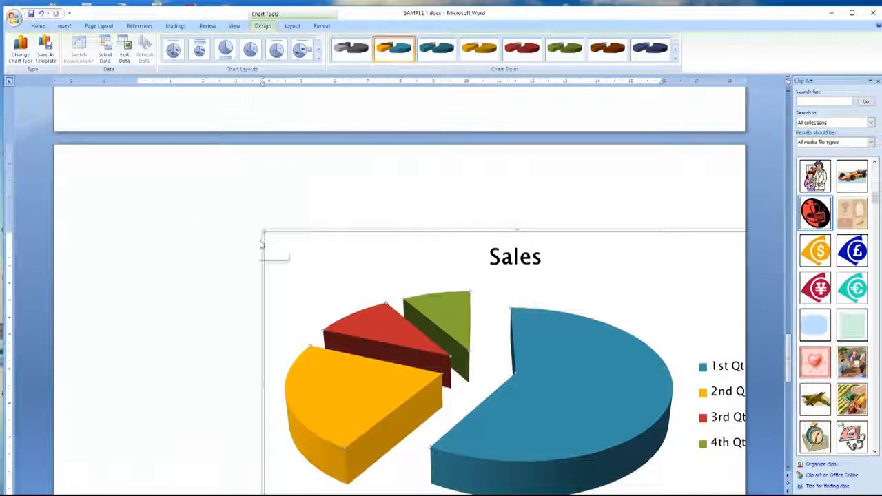
drag(264, 232, 594, 422)
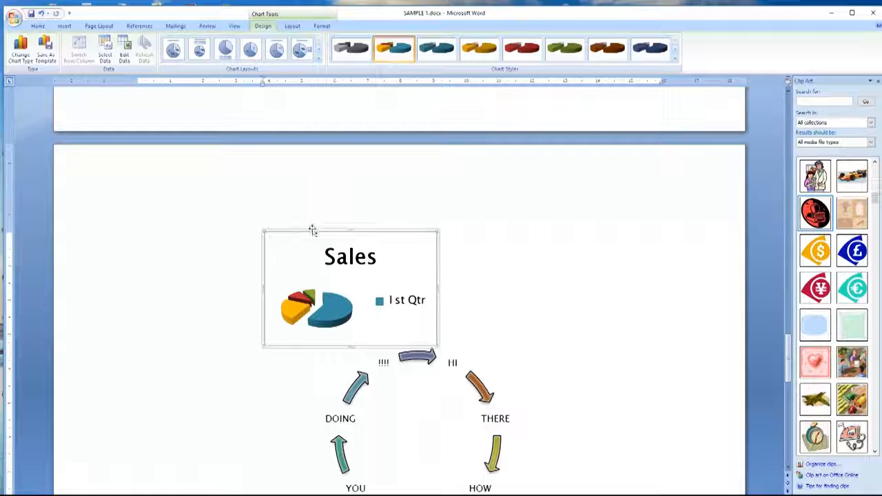
scroll(582, 299, down, 3)
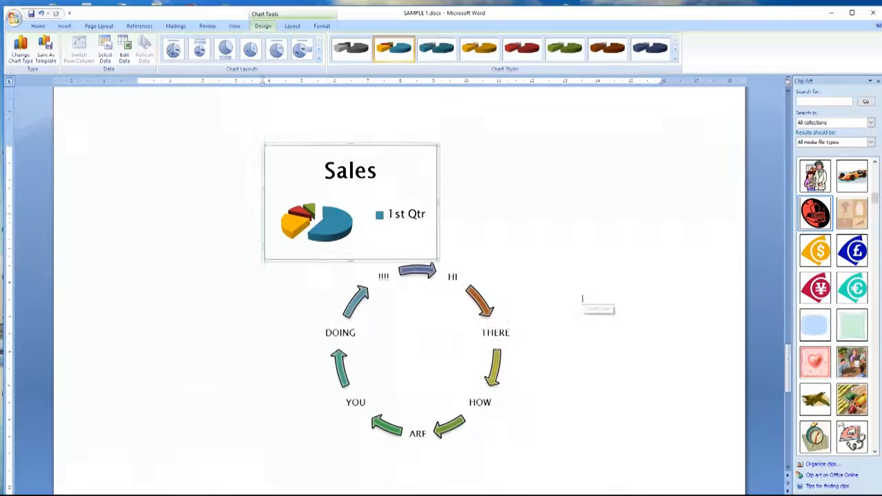
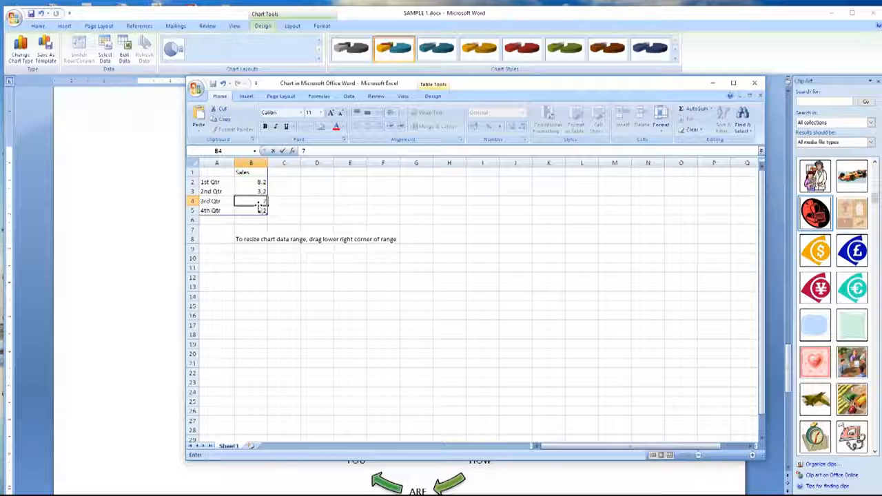
Step: Change the 3rd Qtr sales figure to 15.5 in the chart data and close Excel
text(.8)
click(350, 191)
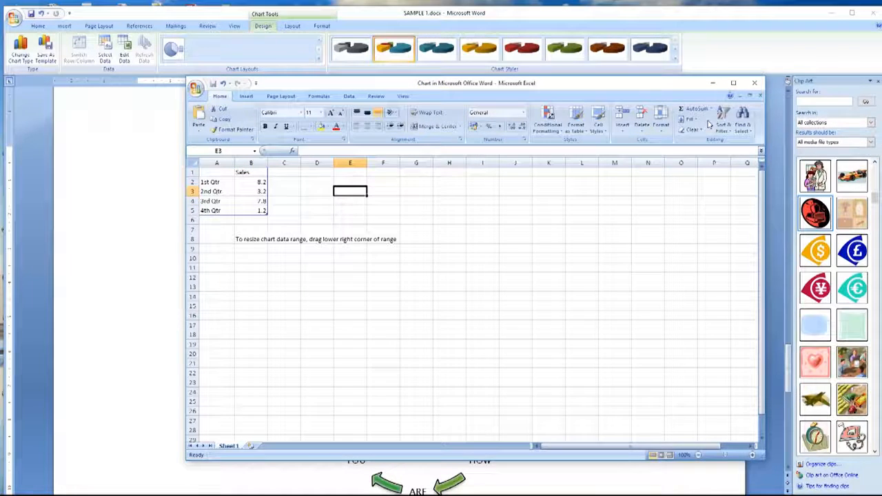
click(754, 83)
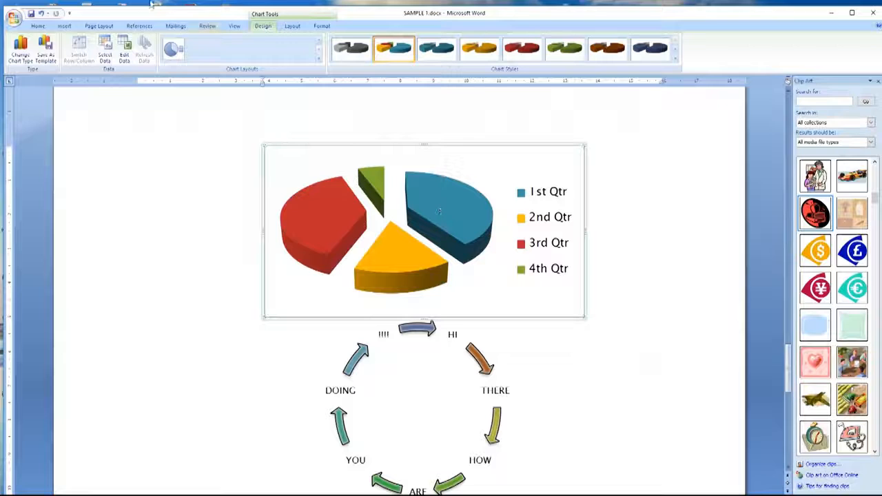
click(124, 55)
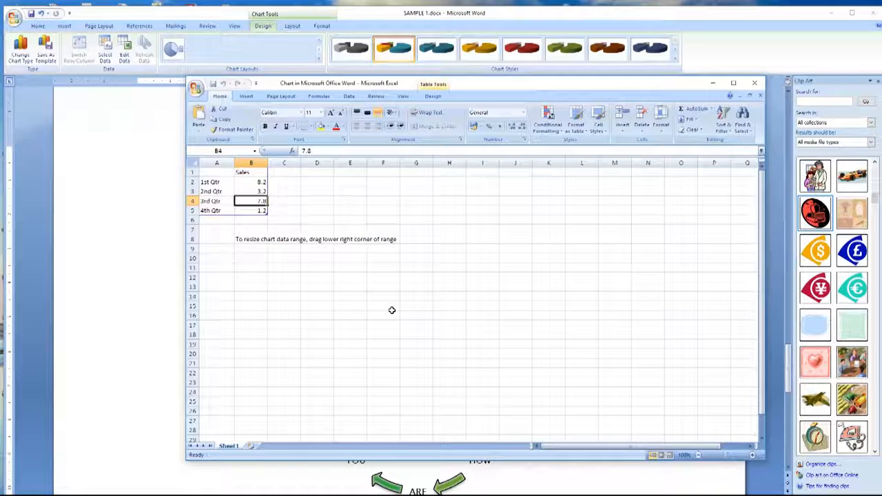
text(15)
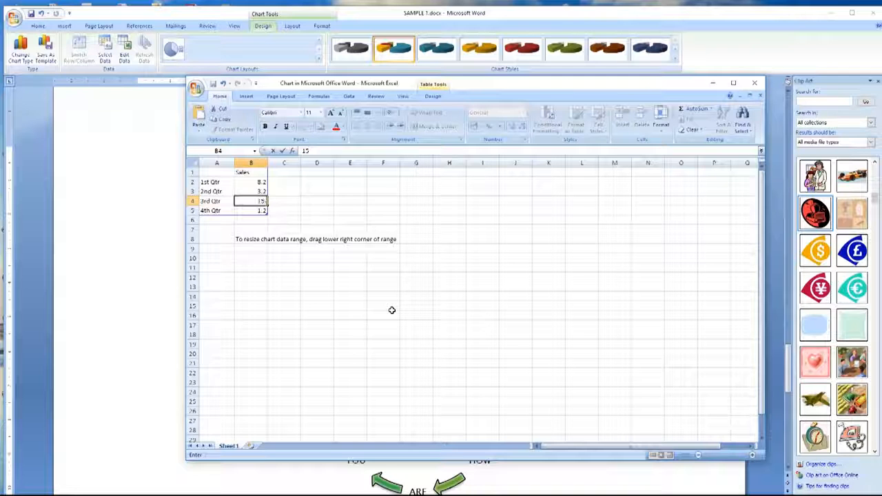
text(.5)
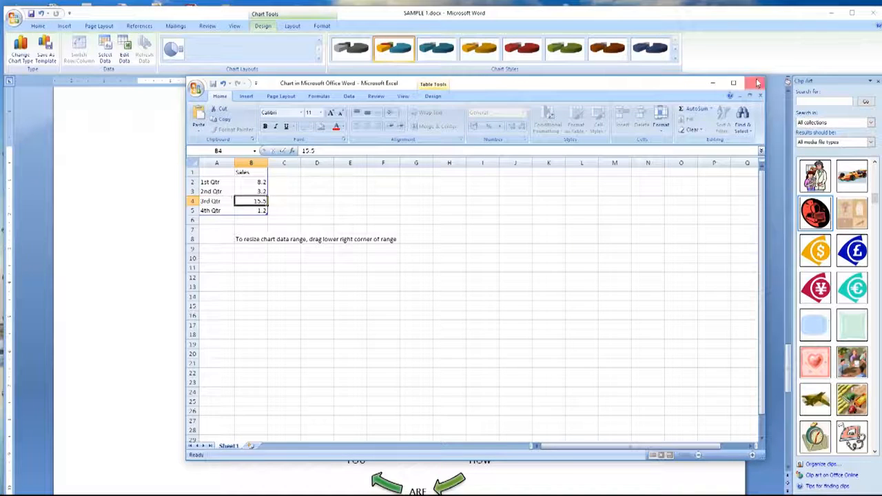
click(754, 83)
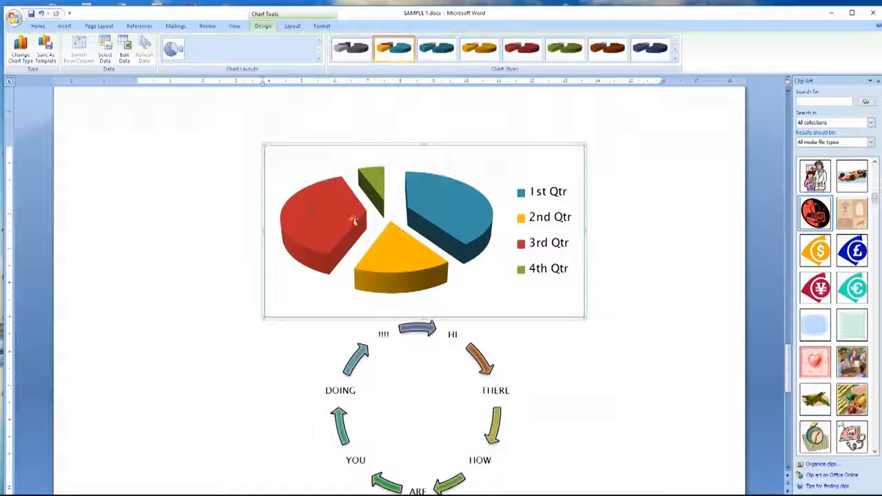
Step: Set the 1st Qtr sales in B2 to 3.3, close the data sheet and deselect the chart
click(124, 55)
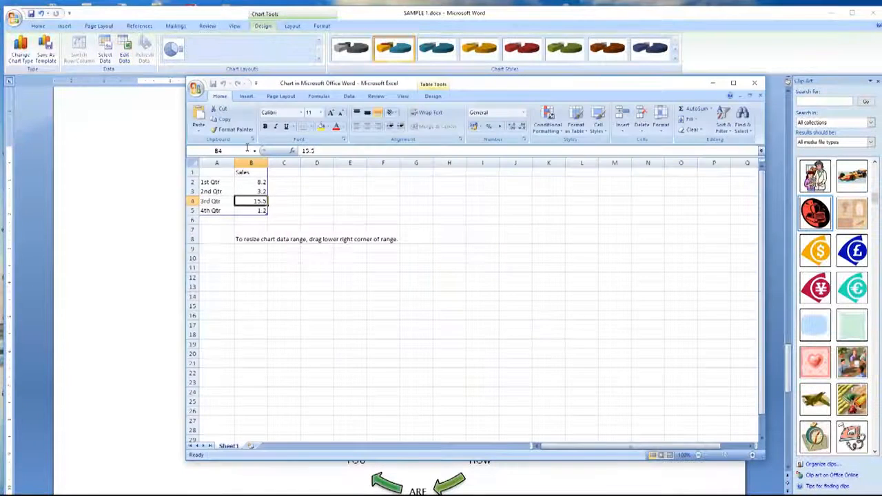
click(259, 181)
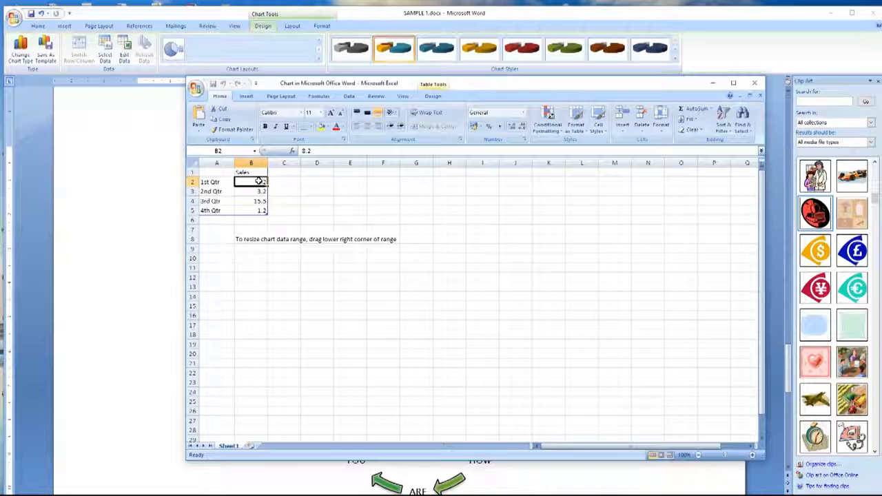
text(3.3)
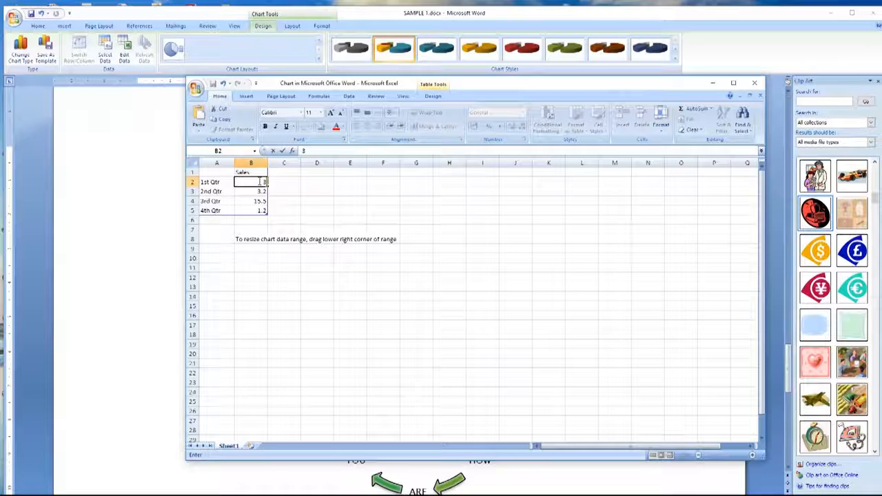
click(325, 210)
click(754, 83)
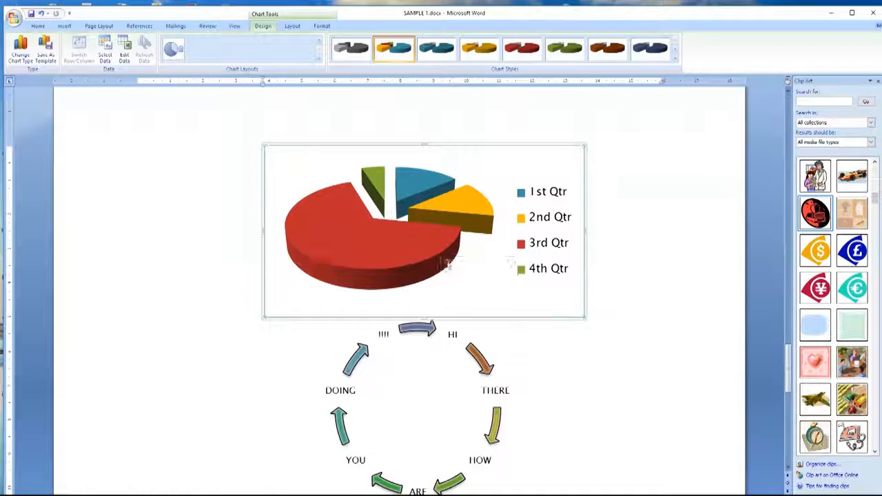
click(187, 257)
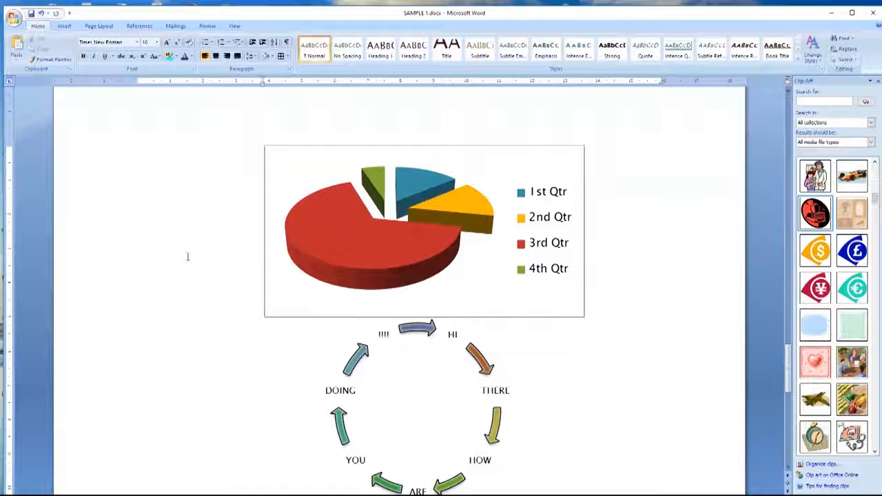
Step: Place the cursor on the line below the cycle diagram
click(63, 25)
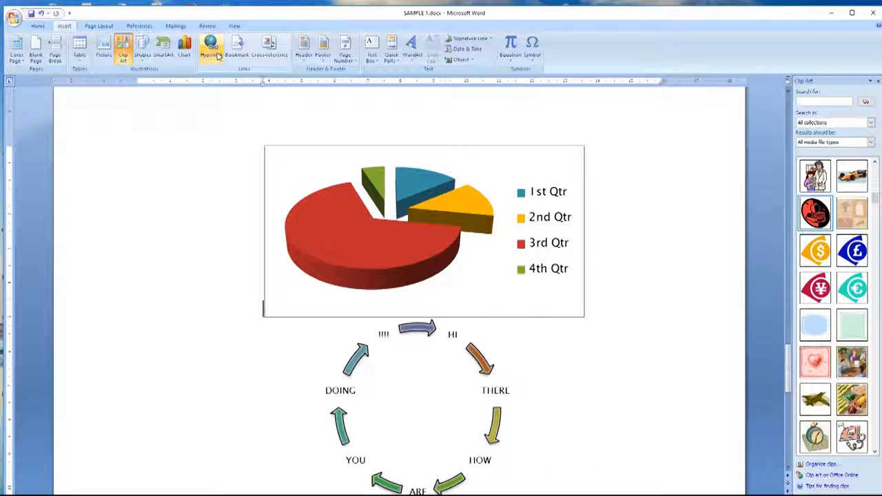
scroll(407, 365, down, 2)
click(504, 398)
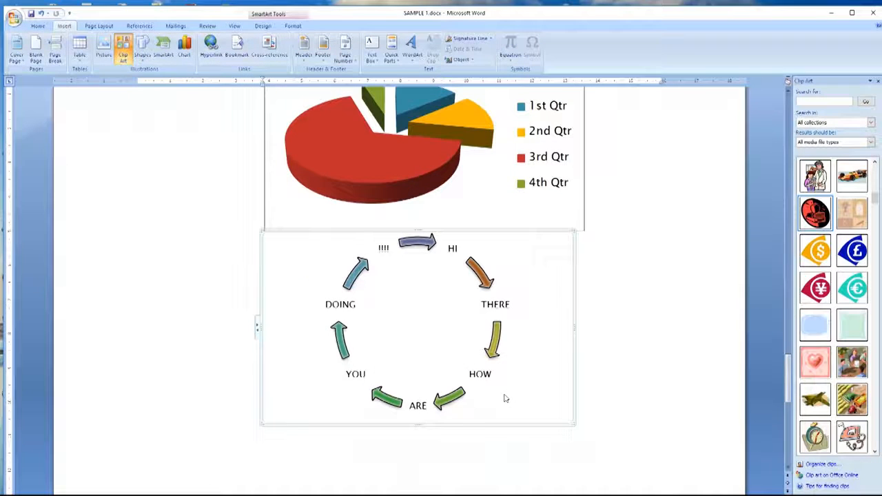
click(609, 390)
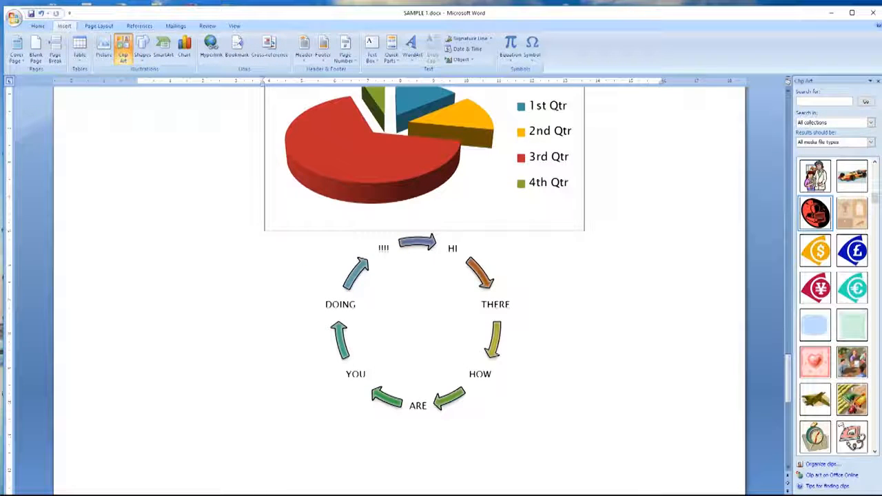
Step: Insert a hyperlink to the author's e-mail address there, then bring up the header gallery
click(211, 50)
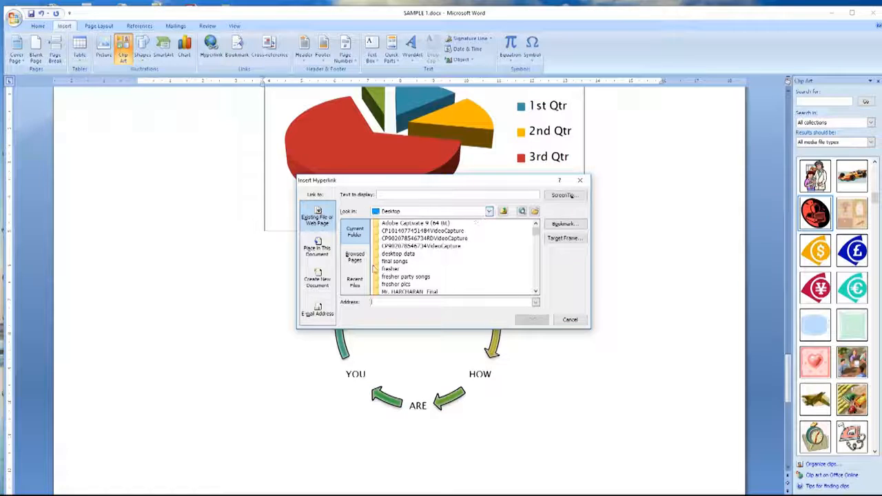
click(316, 316)
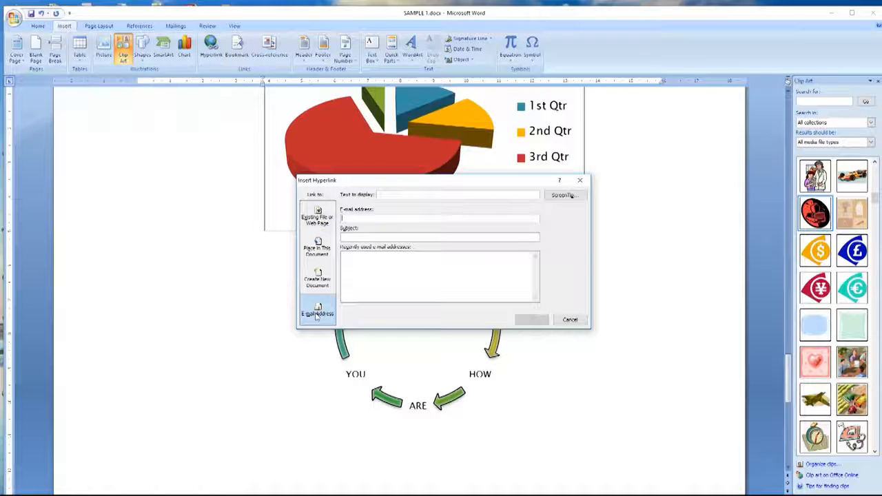
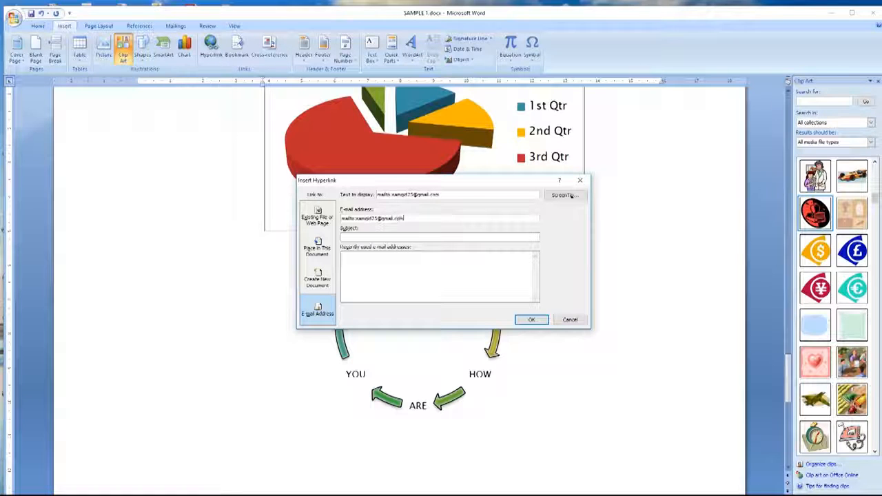
click(531, 320)
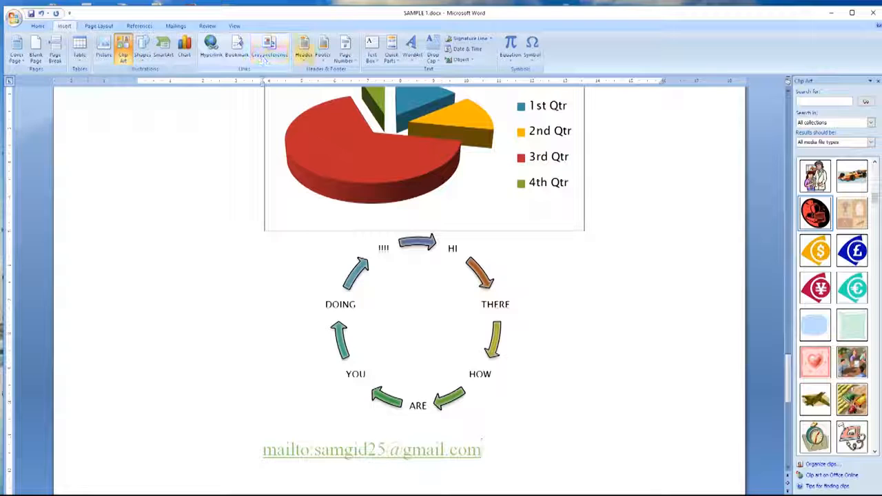
click(305, 60)
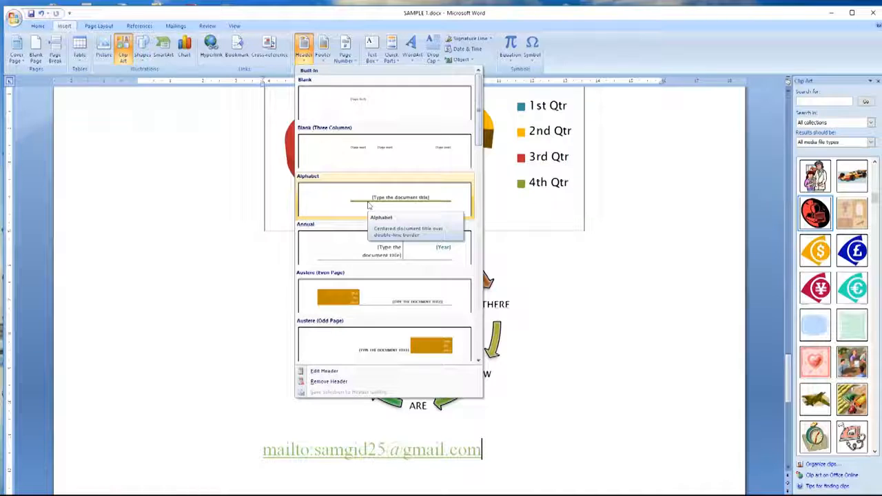
Step: Insert the Alphabet header, replace its title with the author-named document title, then return to the body
click(368, 205)
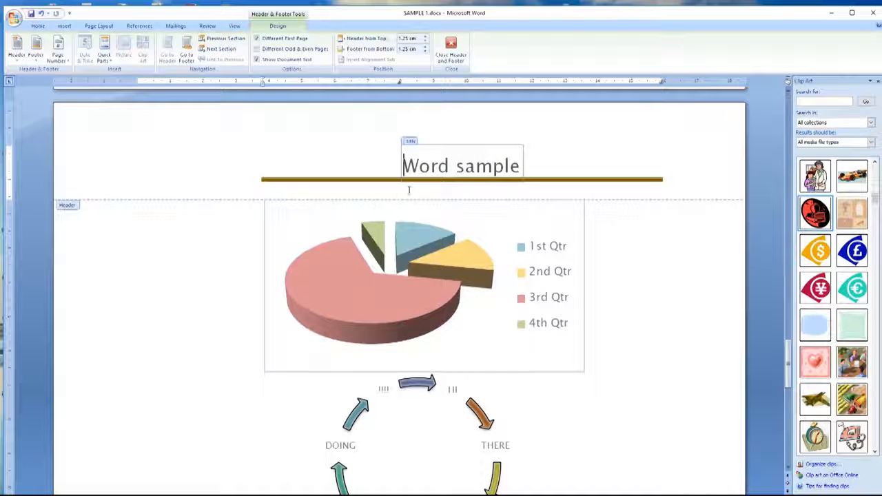
text(s)
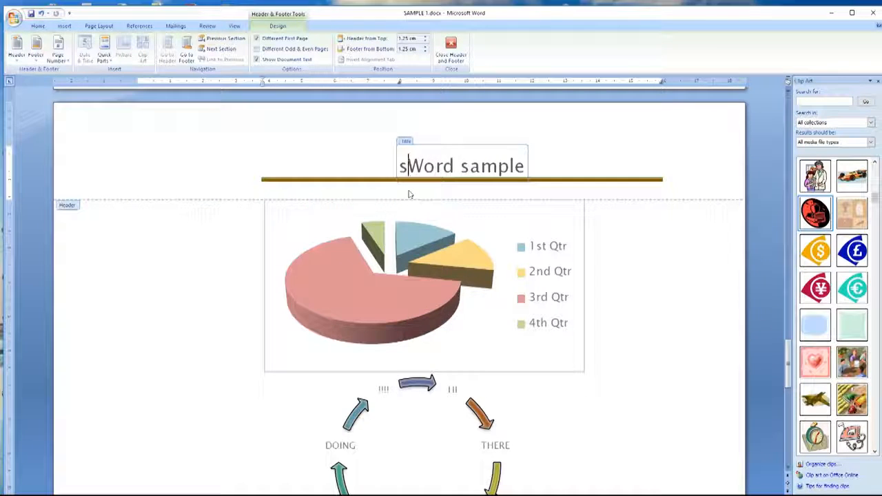
key(Delete)
key(Delete)
key(Delete)
key(Delete)
key(Delete)
key(Delete)
key(Delete)
key(Delete)
key(Delete)
key(Delete)
key(Delete)
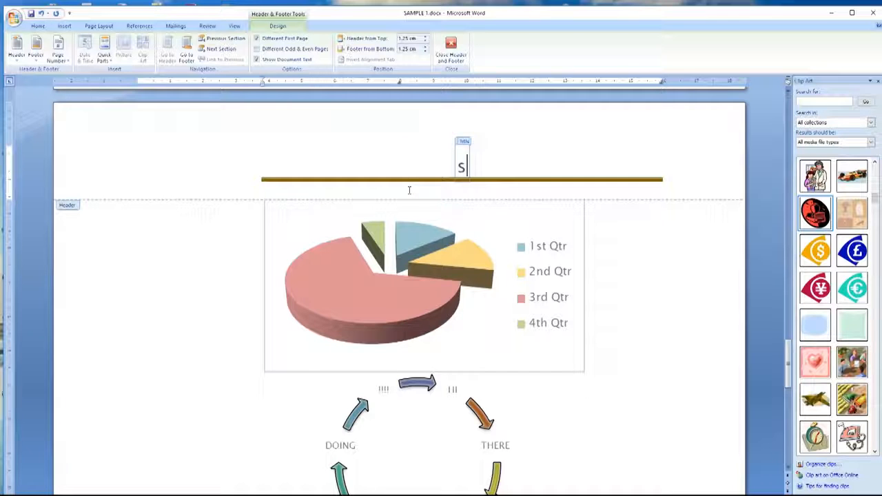
text(ammy)
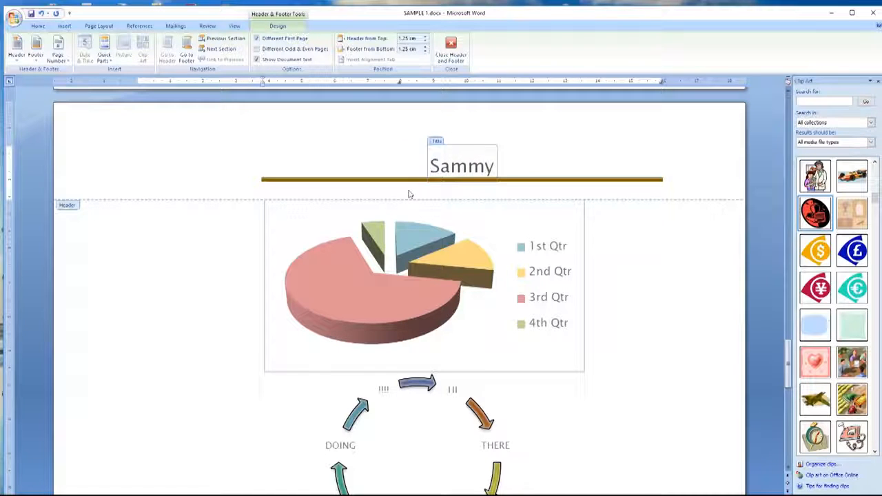
text( g Doc)
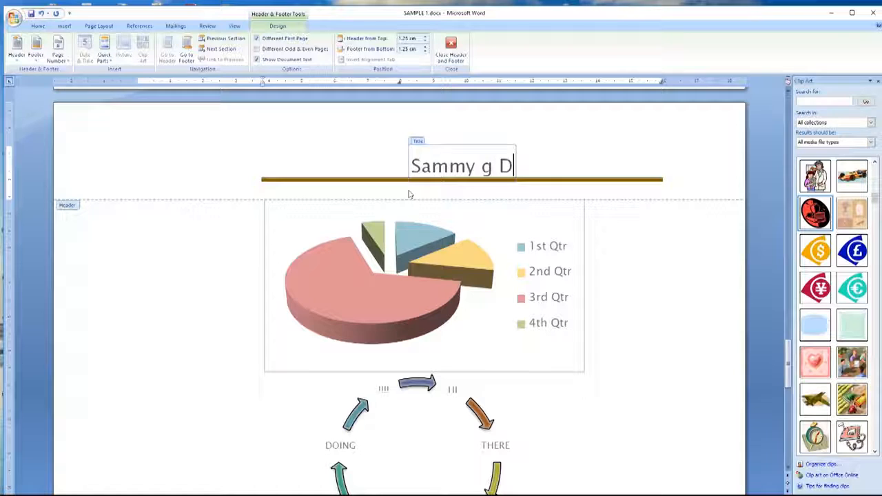
double_click(182, 273)
scroll(459, 315, up, 10)
scroll(413, 393, down, 1)
scroll(505, 346, up, 15)
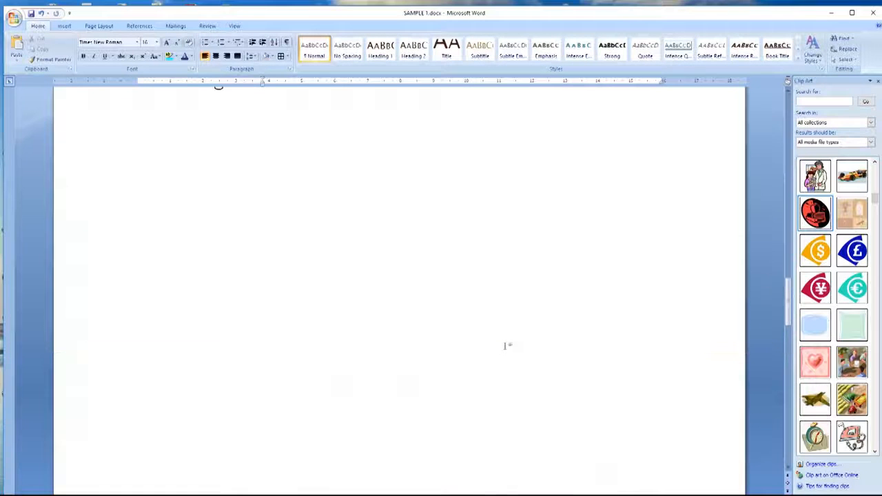
scroll(331, 226, up, 5)
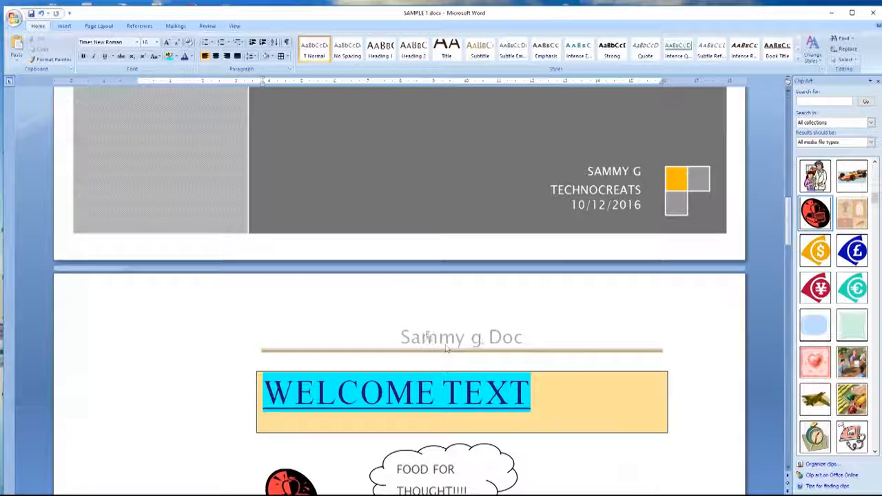
scroll(258, 329, up, 10)
scroll(259, 329, up, 5)
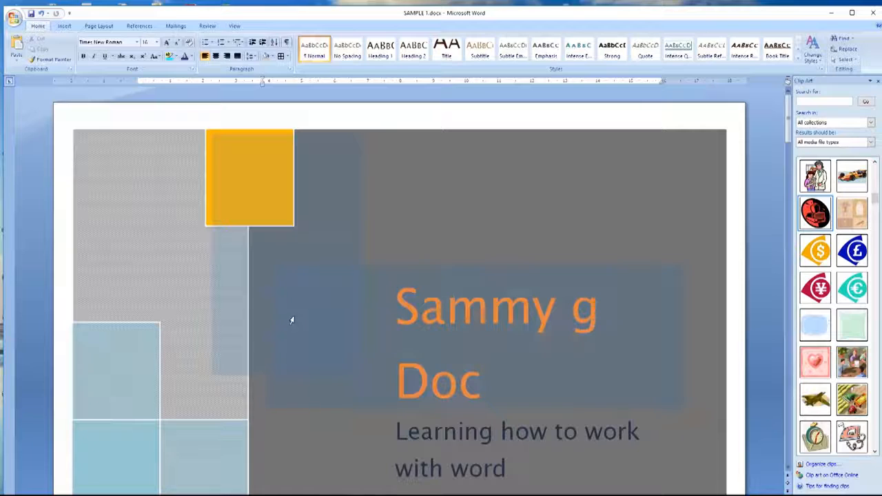
scroll(291, 320, down, 10)
scroll(291, 322, down, 5)
scroll(292, 323, up, 10)
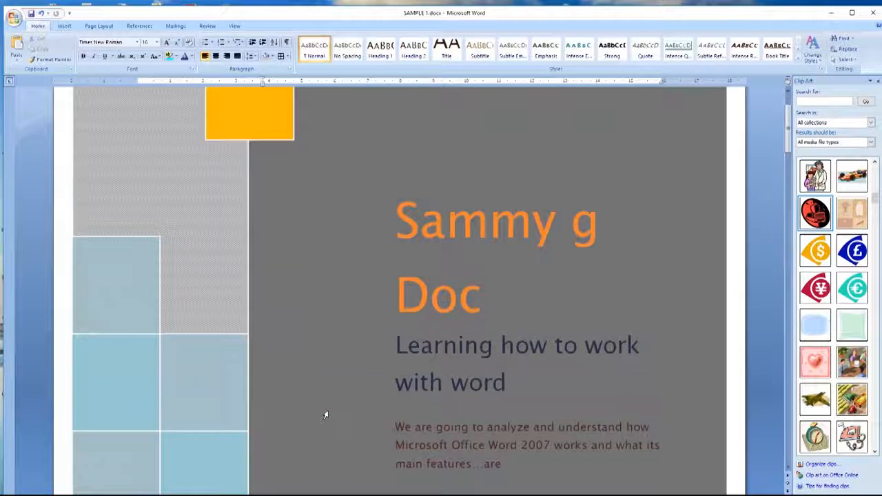
scroll(325, 415, down, 20)
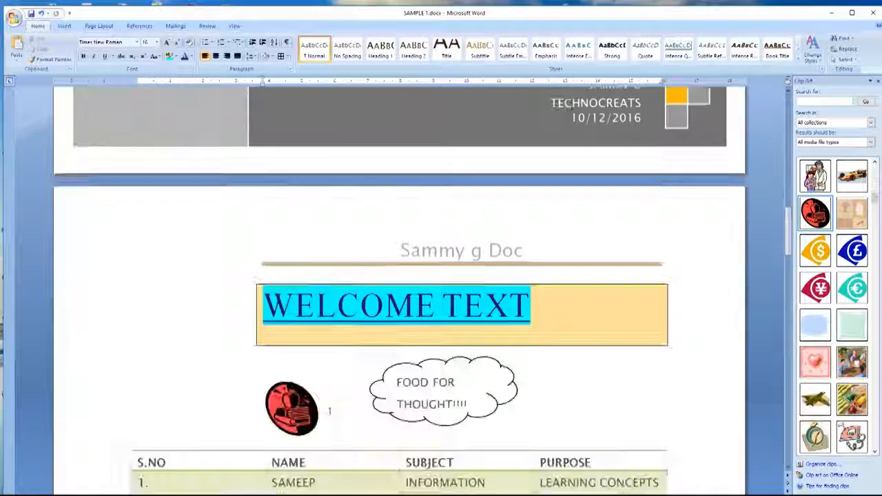
scroll(330, 411, down, 6)
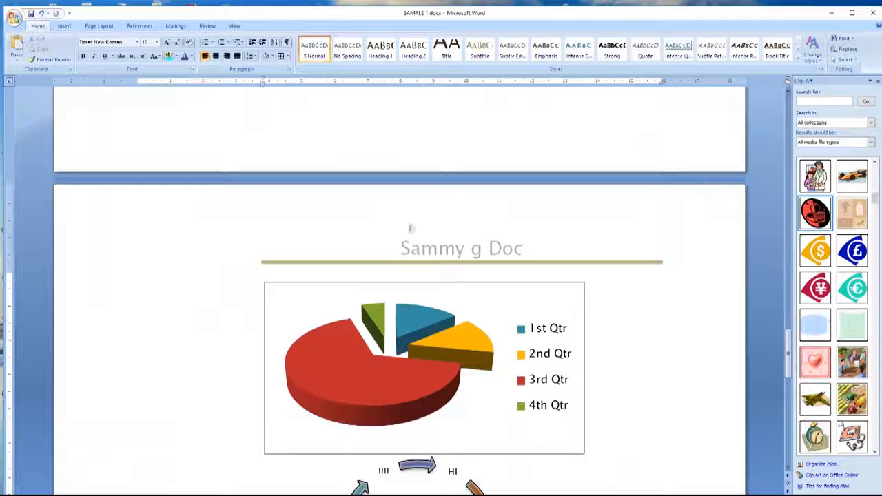
scroll(454, 236, down, 8)
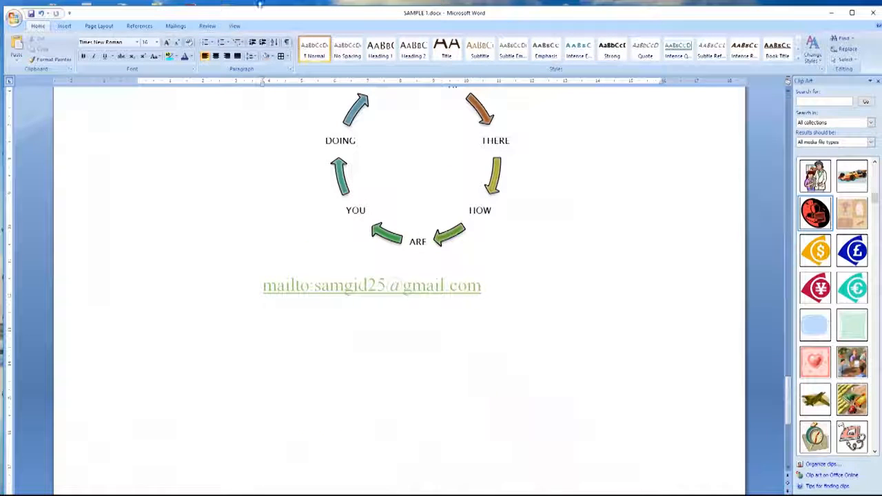
Step: Add a Blank footer reading 'End of page' and go back to the document body
click(64, 27)
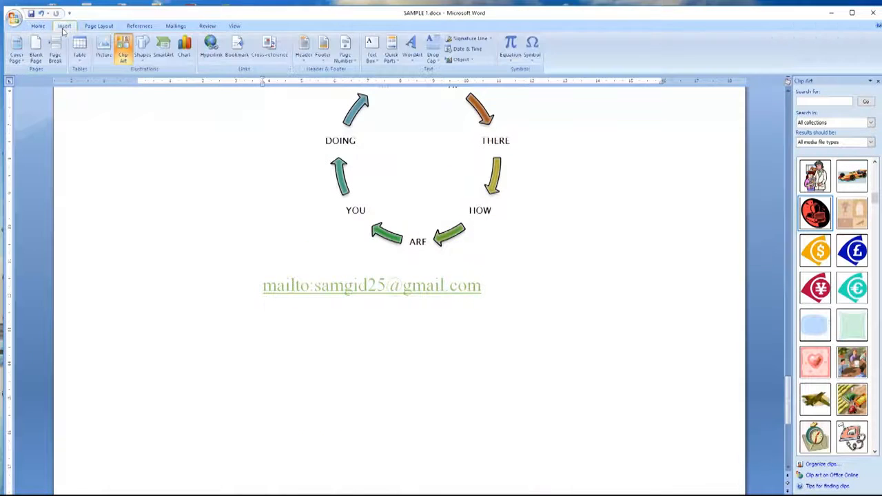
click(325, 61)
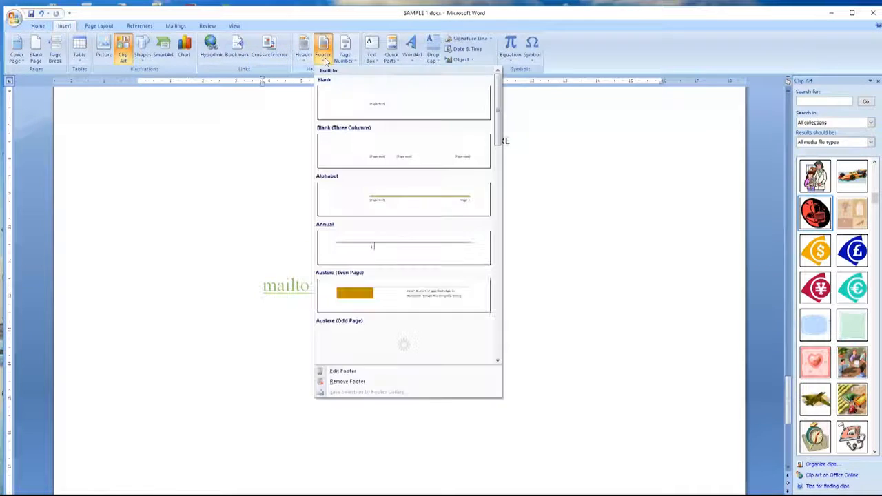
click(368, 114)
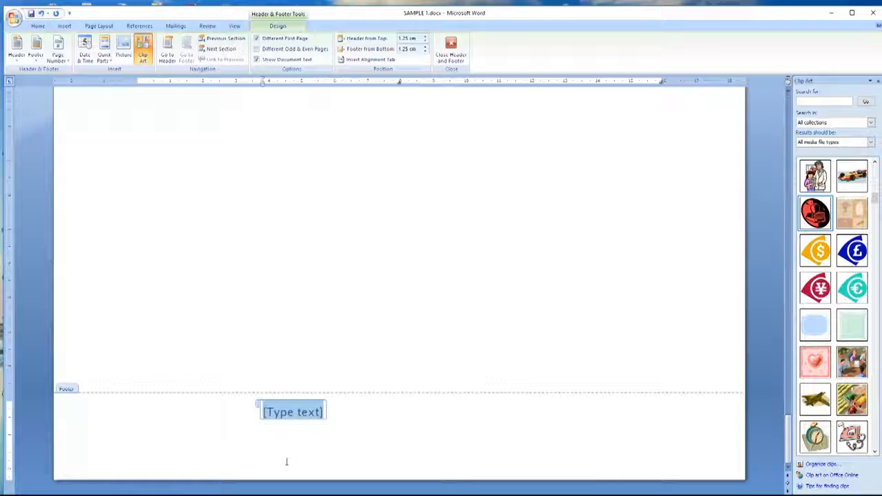
text(page)
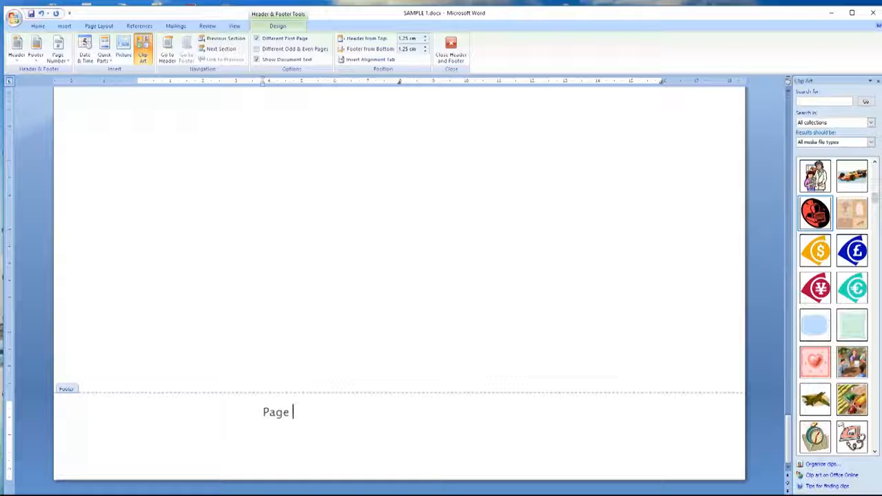
scroll(388, 374, up, 1)
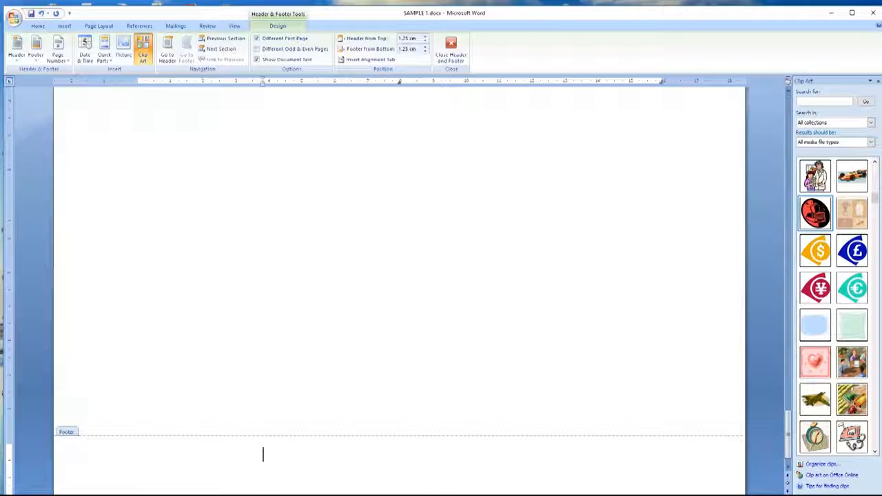
text(End of page)
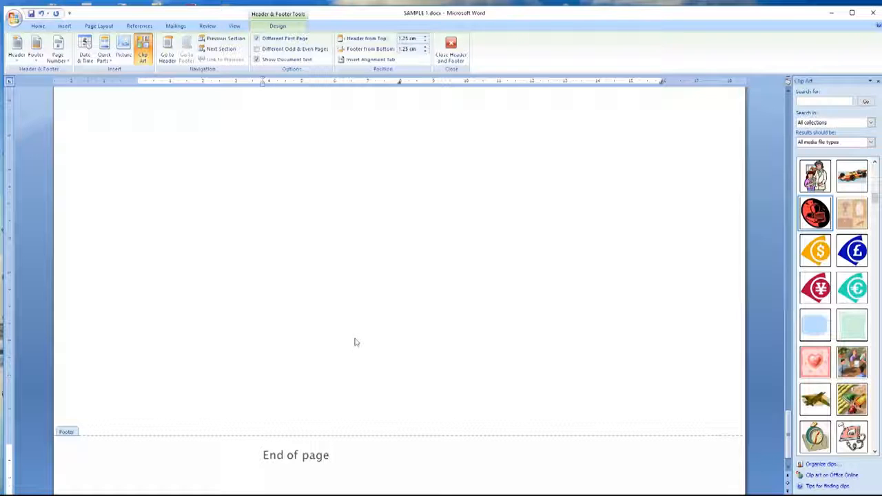
scroll(355, 341, down, 5)
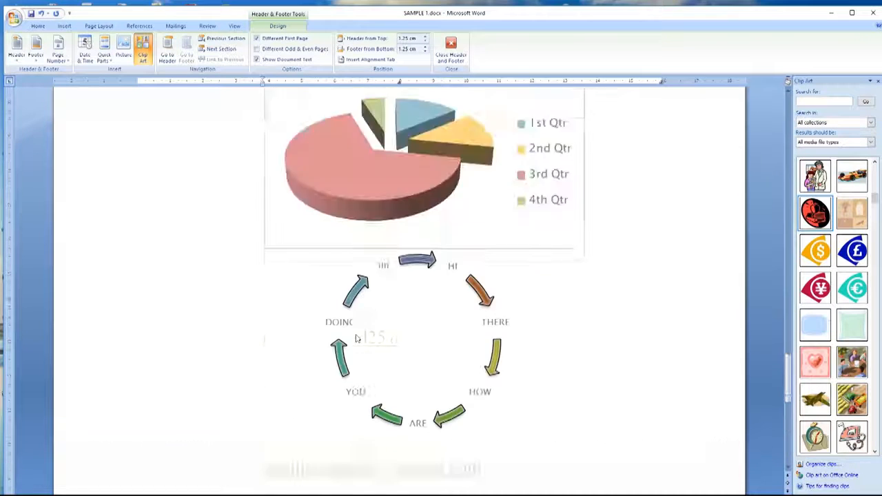
scroll(386, 303, up, 10)
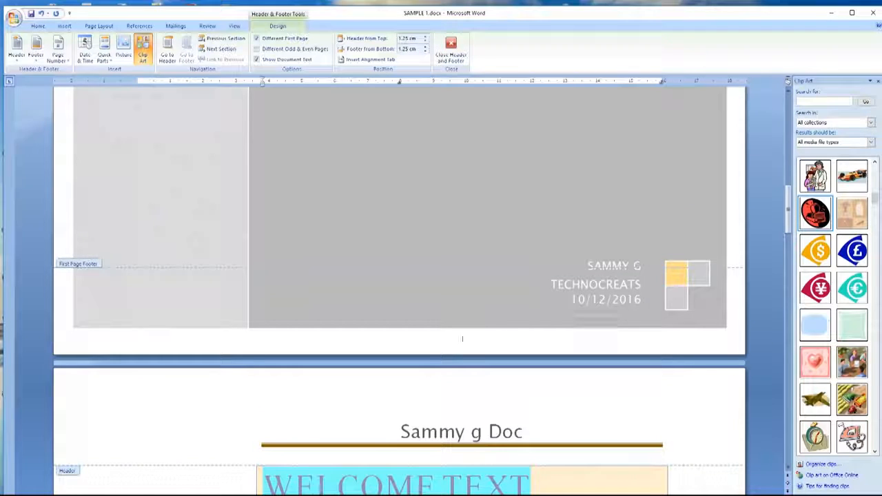
scroll(463, 338, up, 8)
scroll(441, 336, down, 3)
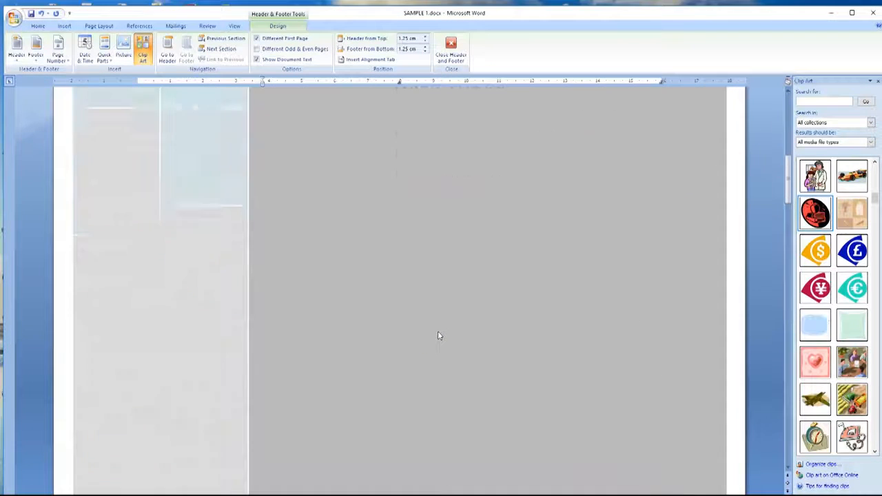
scroll(437, 336, down, 10)
scroll(439, 337, down, 10)
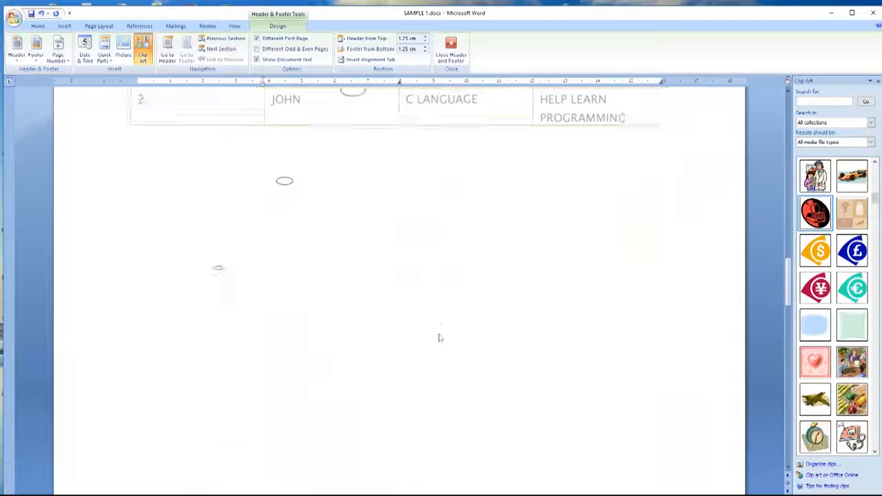
scroll(290, 310, down, 10)
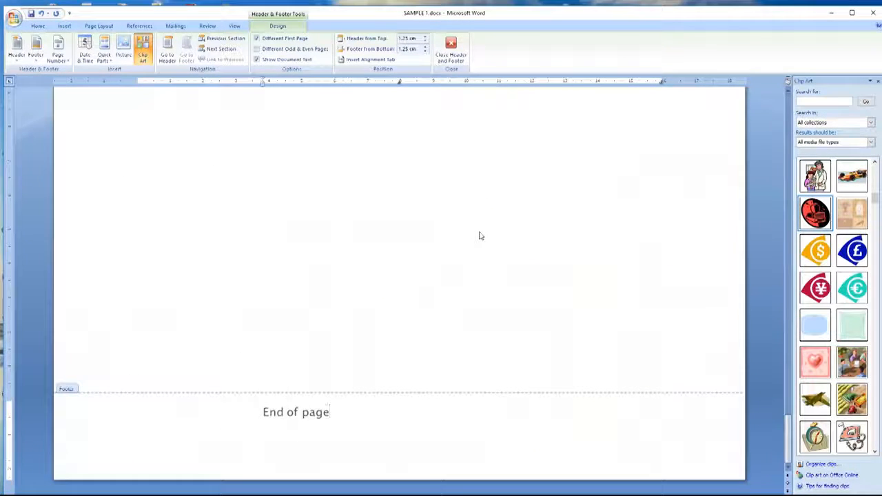
double_click(642, 228)
Step: Start a new empty line right after the e-mail link
scroll(517, 249, up, 15)
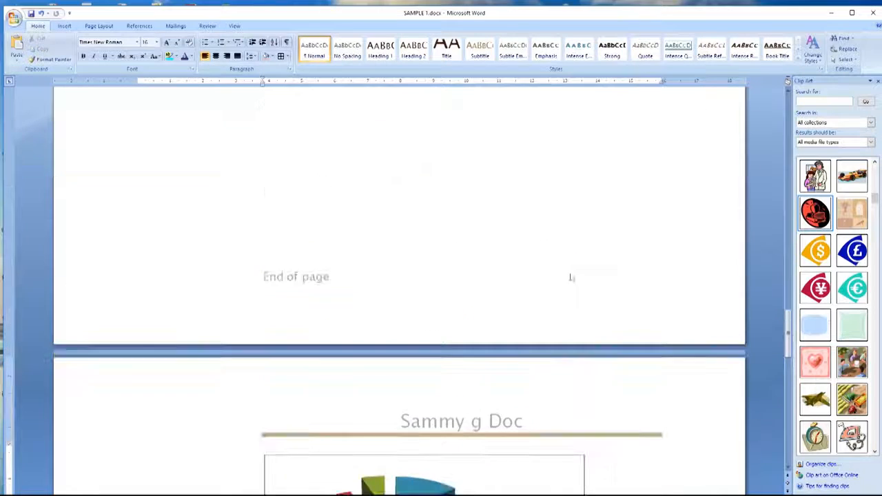
scroll(571, 276, up, 3)
scroll(572, 276, down, 9)
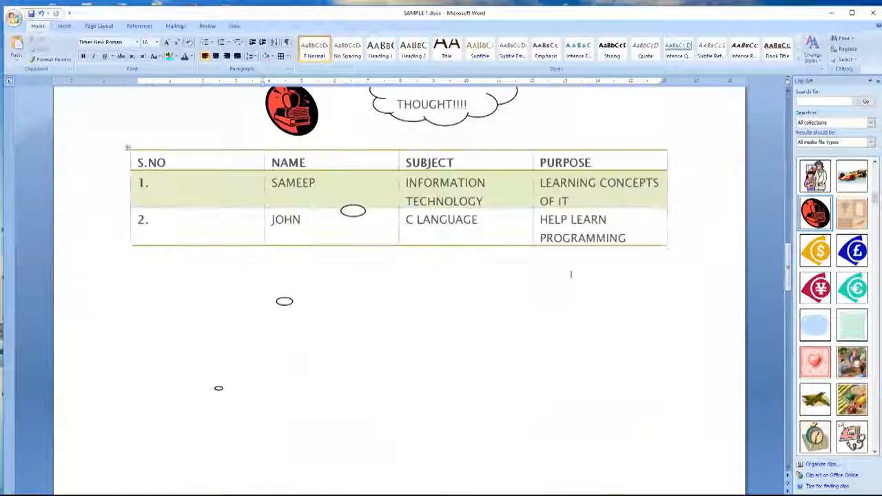
scroll(439, 206, down, 3)
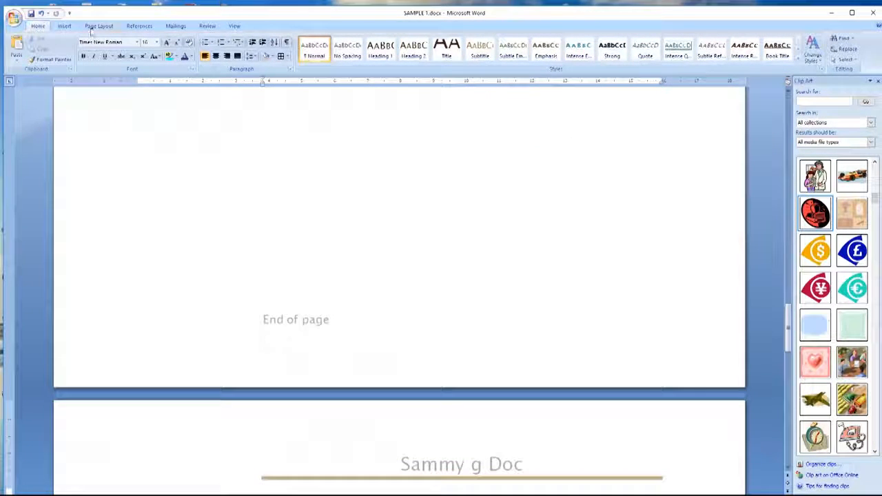
click(64, 26)
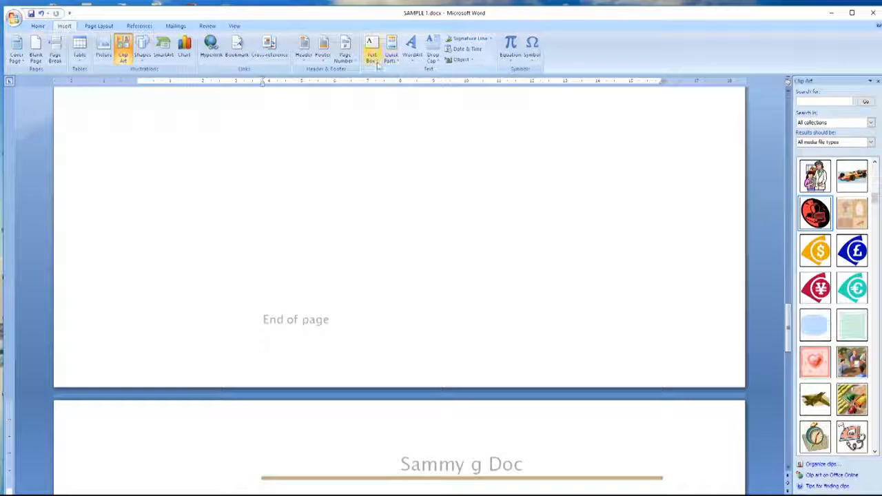
click(411, 49)
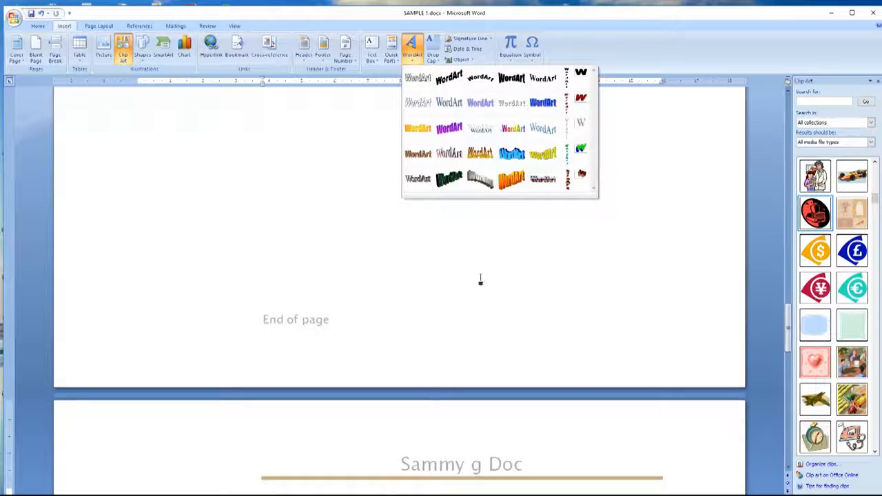
scroll(482, 238, down, 5)
scroll(485, 236, down, 5)
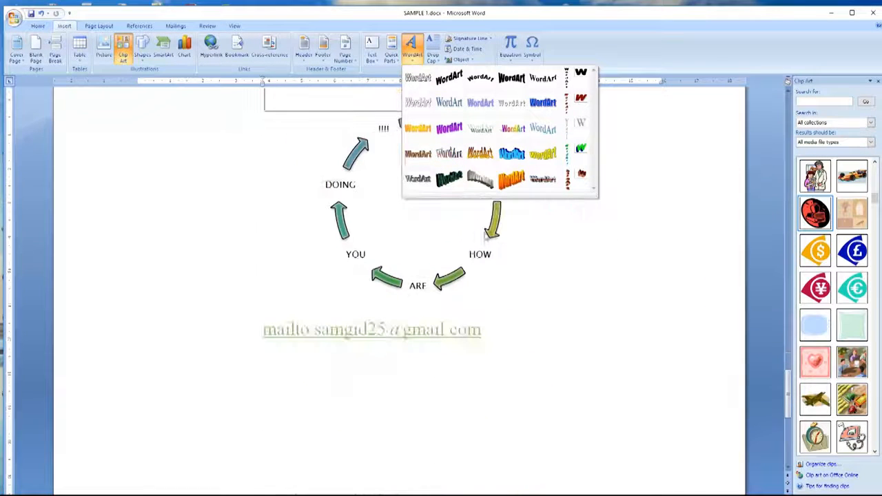
click(504, 329)
key(Return)
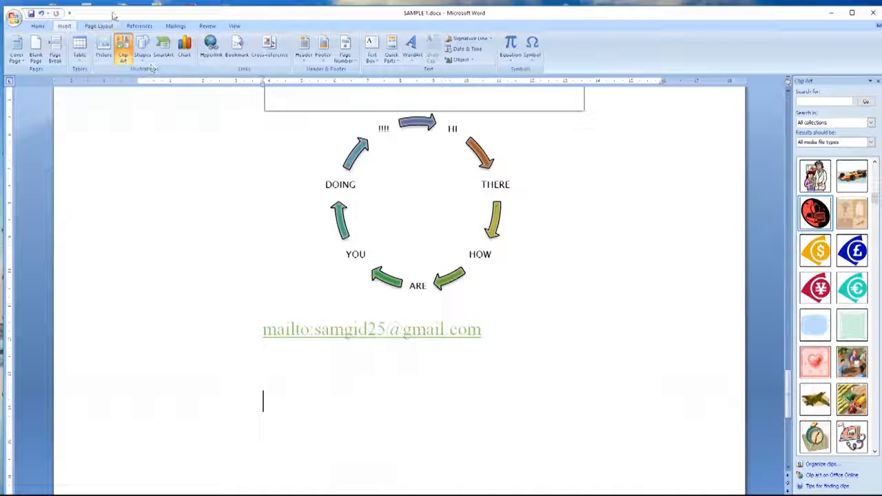
Step: Insert orange 3-D style WordArt reading 'this is fun!!!!'
click(411, 50)
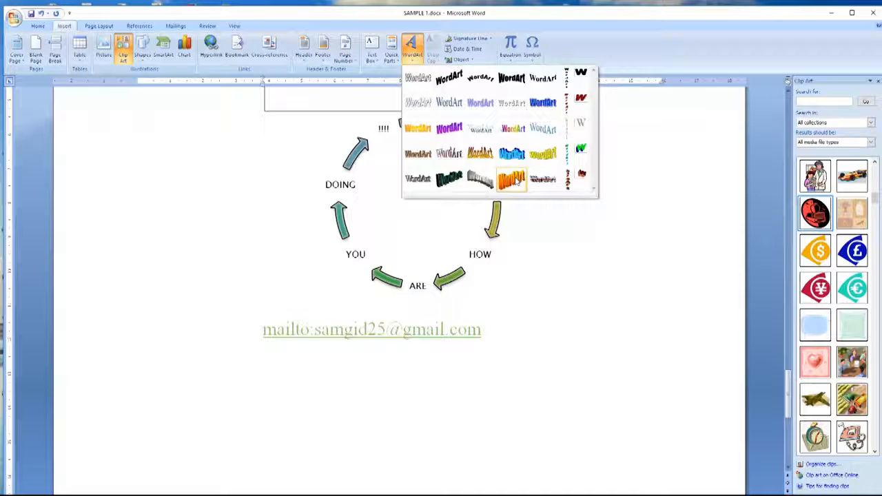
click(515, 180)
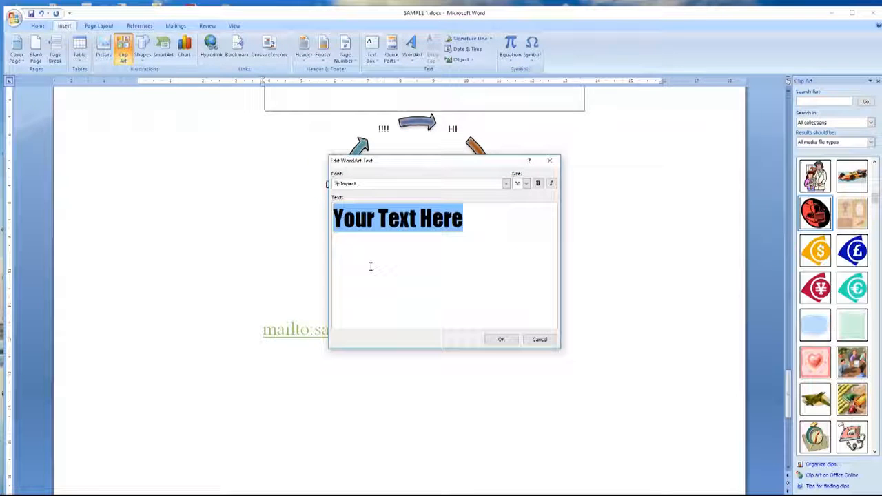
text(this )
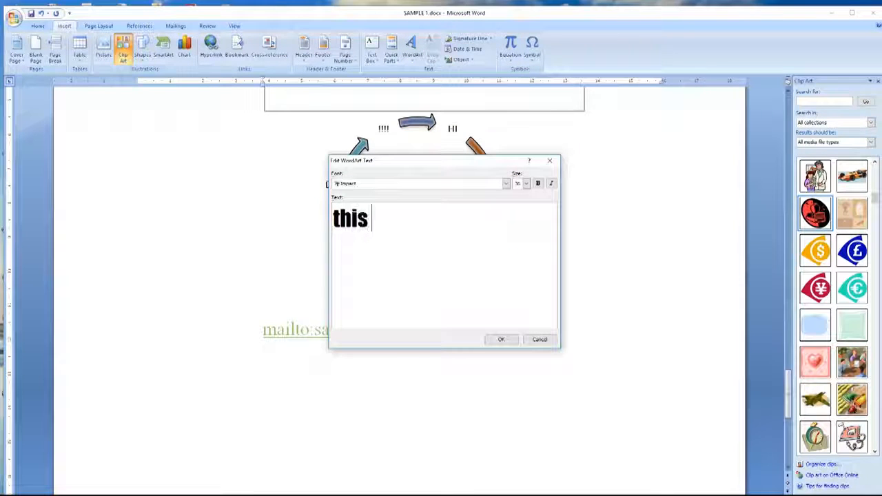
text(is fun!!!!)
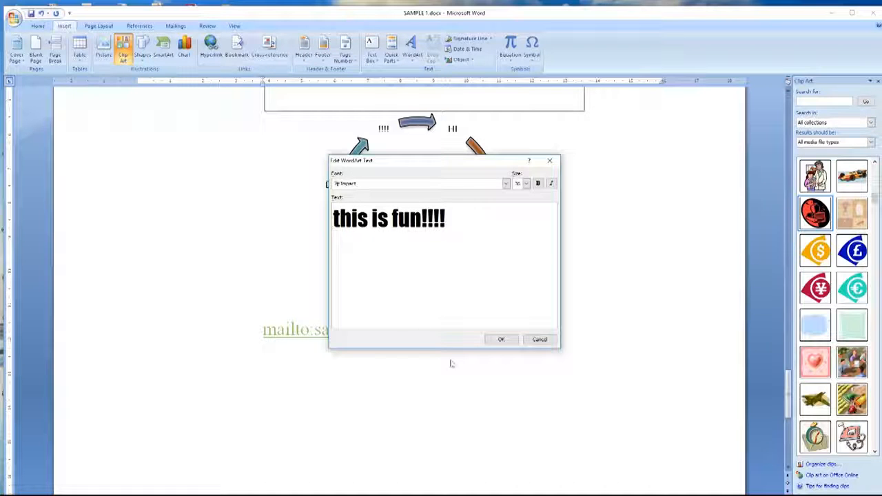
click(502, 339)
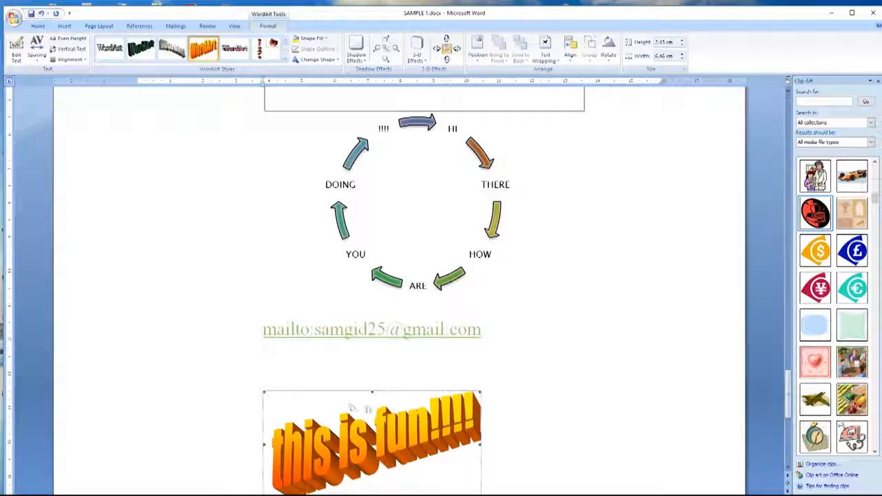
Step: Apply a Perspective Shadow to the WordArt and leave 3-D effects off
click(365, 59)
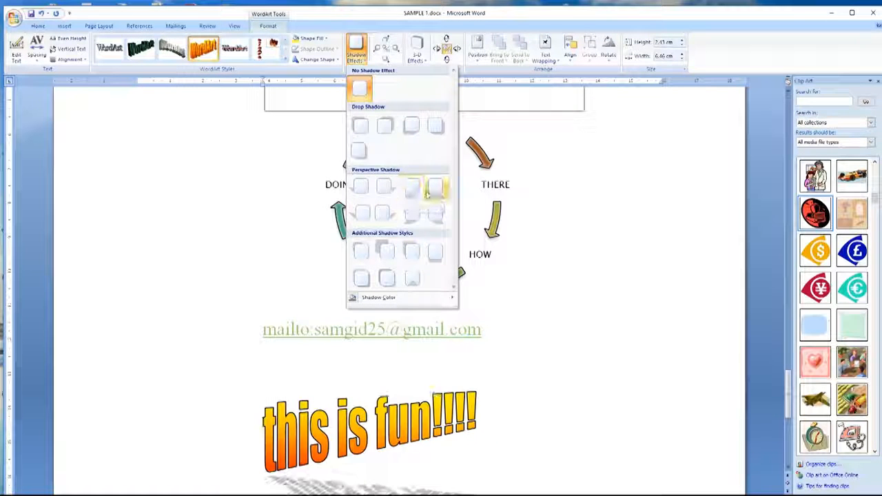
click(363, 214)
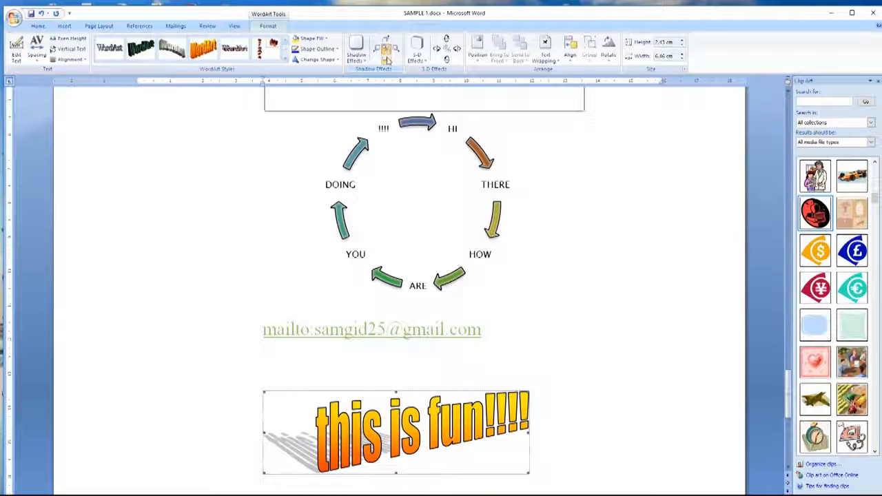
click(416, 57)
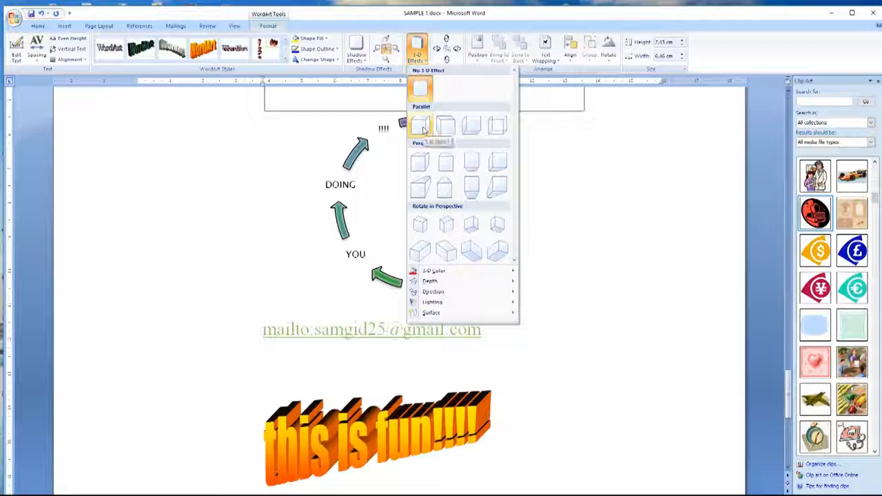
click(421, 94)
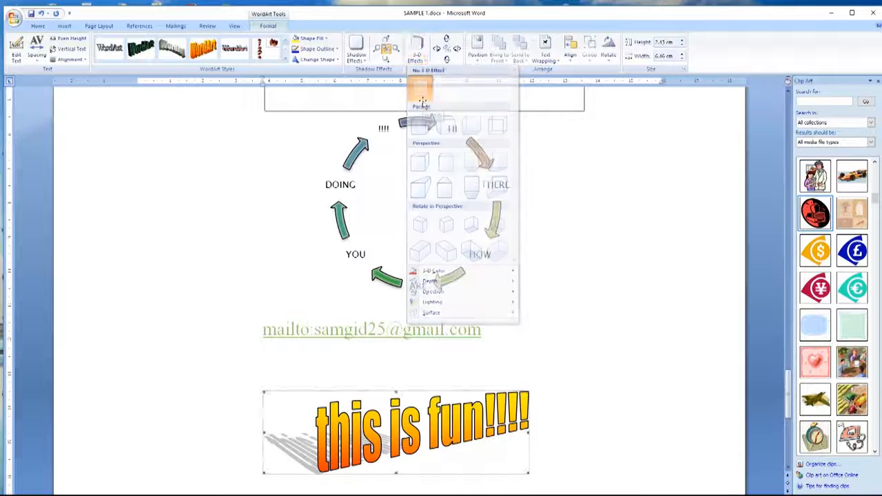
Step: Set the WordArt's position to In Line with Text
click(480, 61)
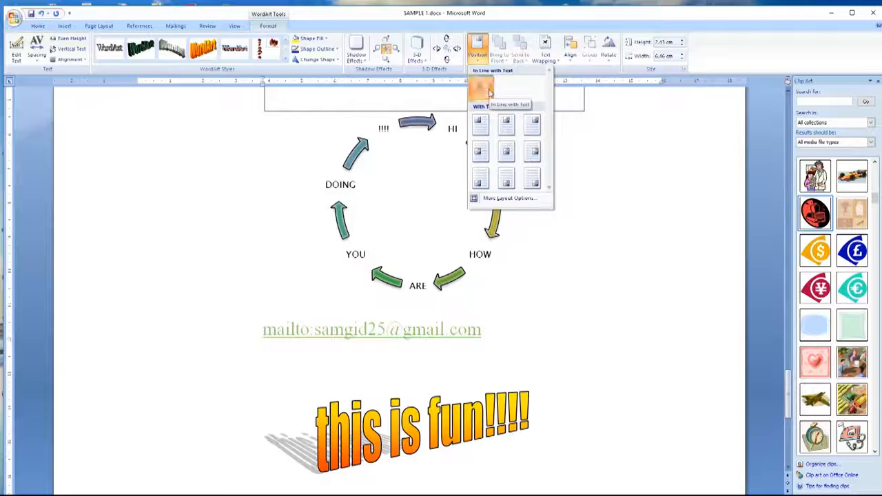
click(486, 89)
click(561, 159)
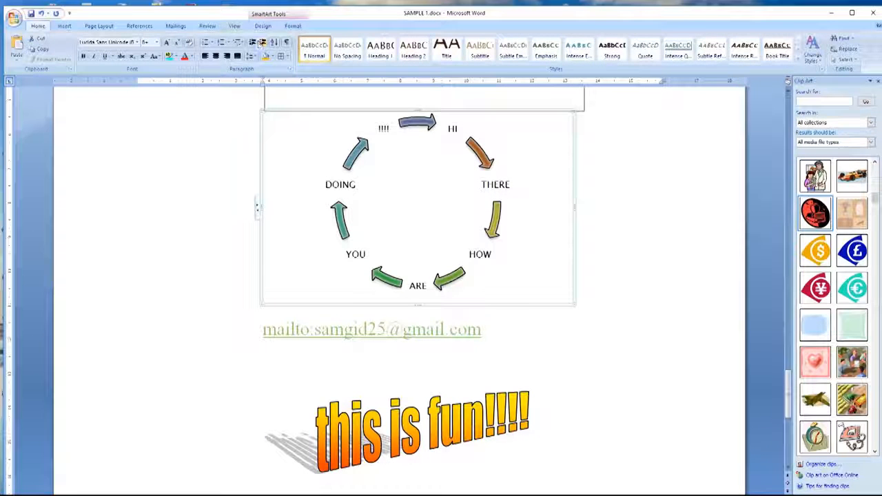
Step: Scroll up to the 3-D pie chart, select it, and show its Chart Tools Layout options
click(64, 25)
click(522, 449)
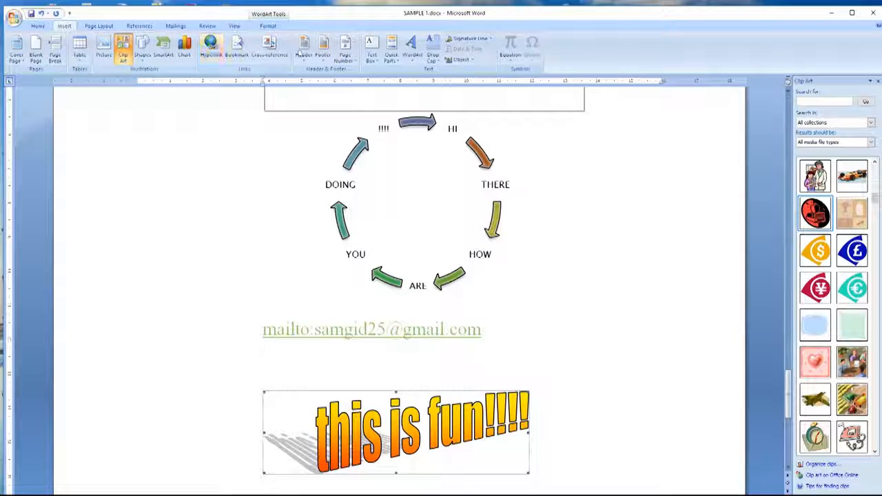
click(377, 329)
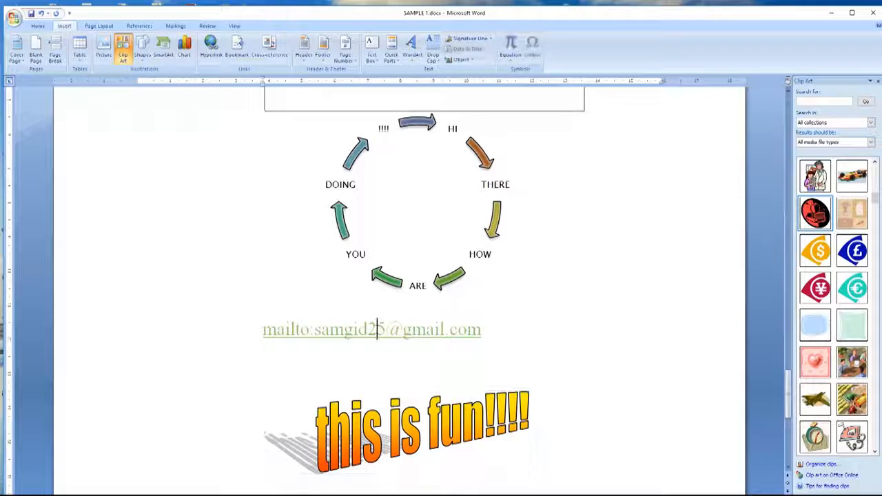
click(335, 241)
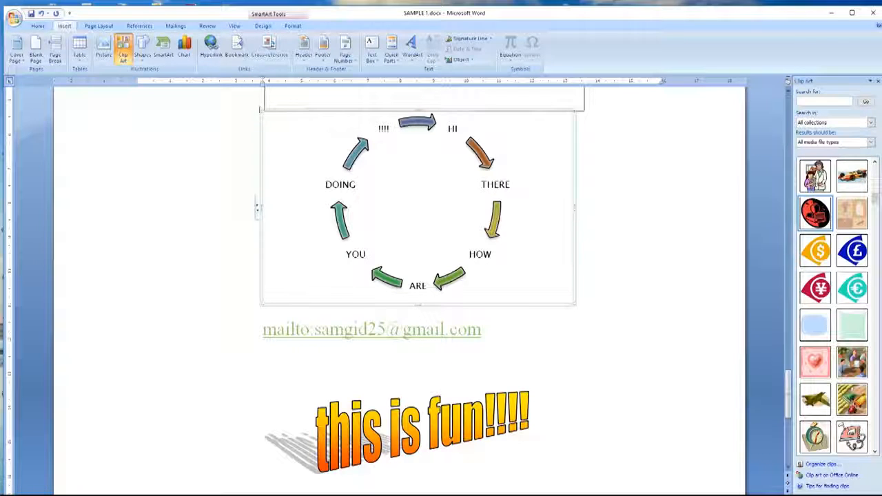
double_click(260, 109)
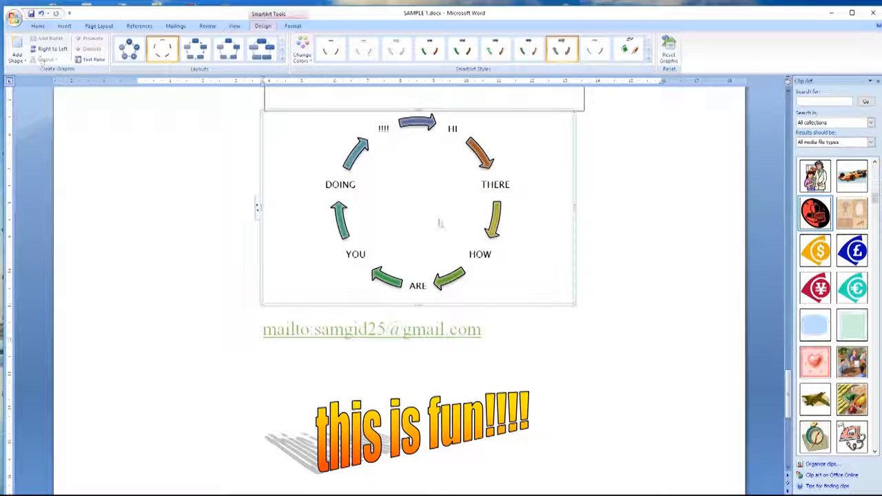
scroll(438, 223, up, 5)
click(273, 114)
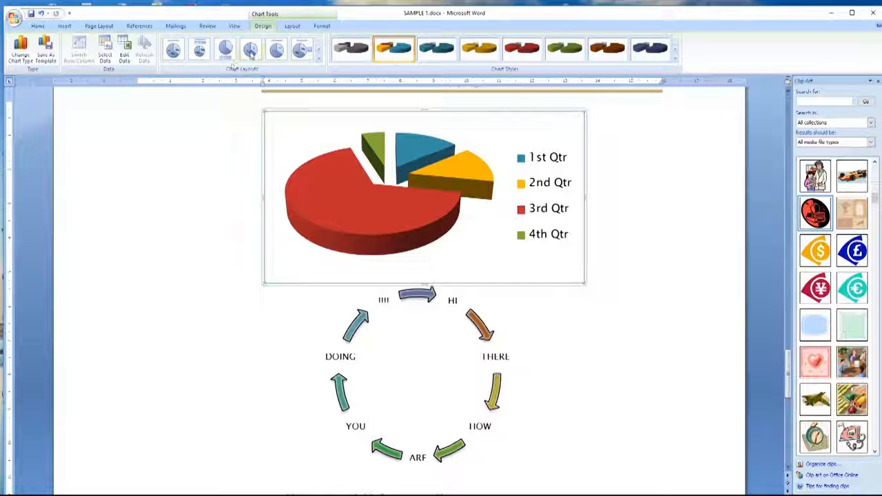
click(291, 28)
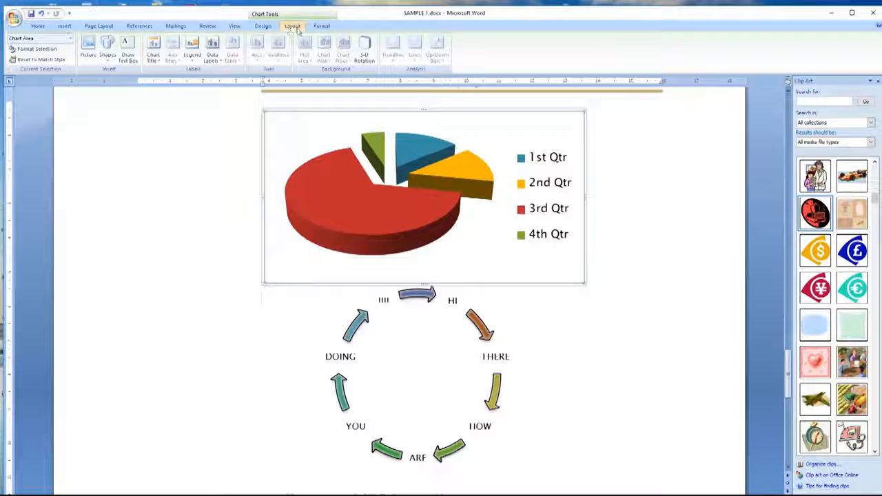
Step: Deselect the chart, save the document, and scroll back to the Welcome Text page
click(199, 160)
scroll(207, 165, up, 15)
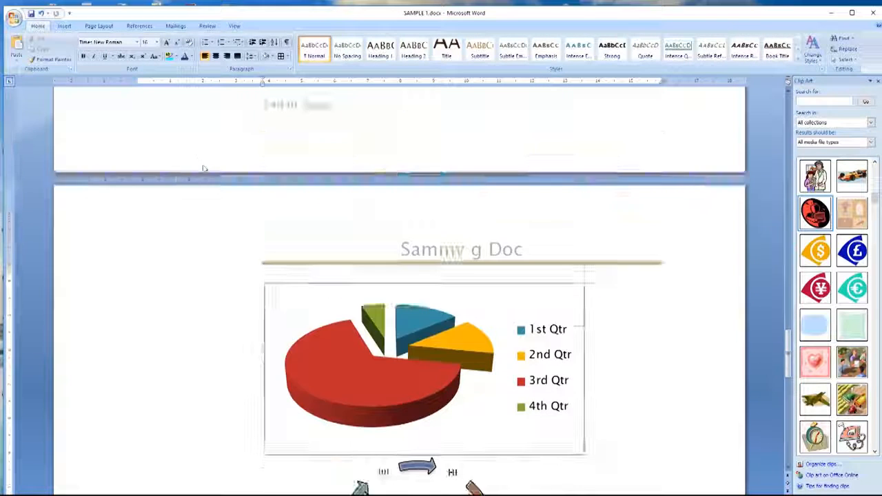
scroll(214, 166, down, 5)
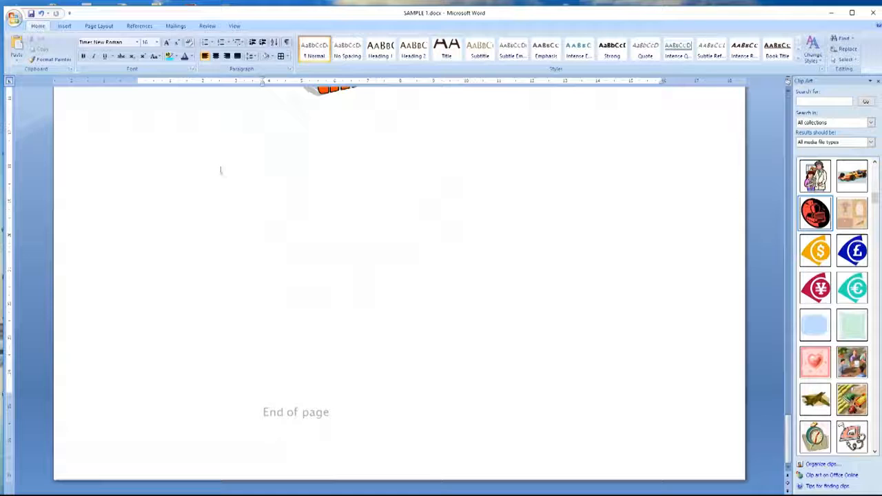
click(30, 14)
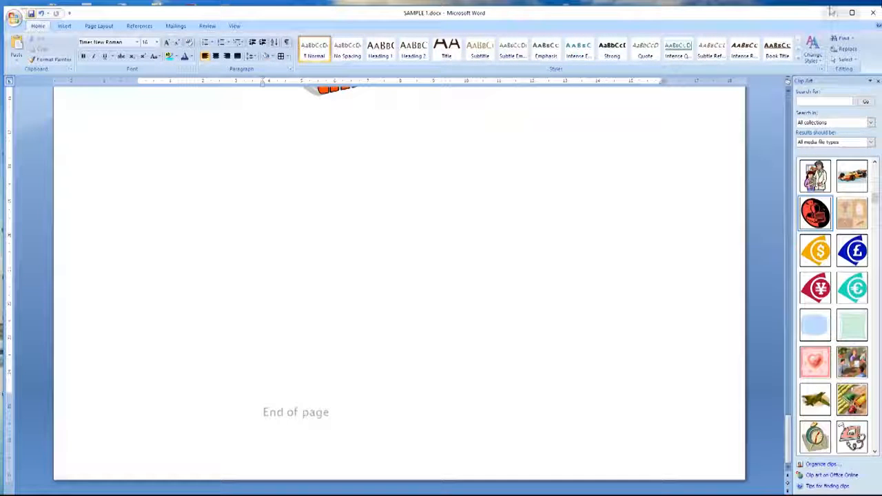
scroll(434, 306, up, 15)
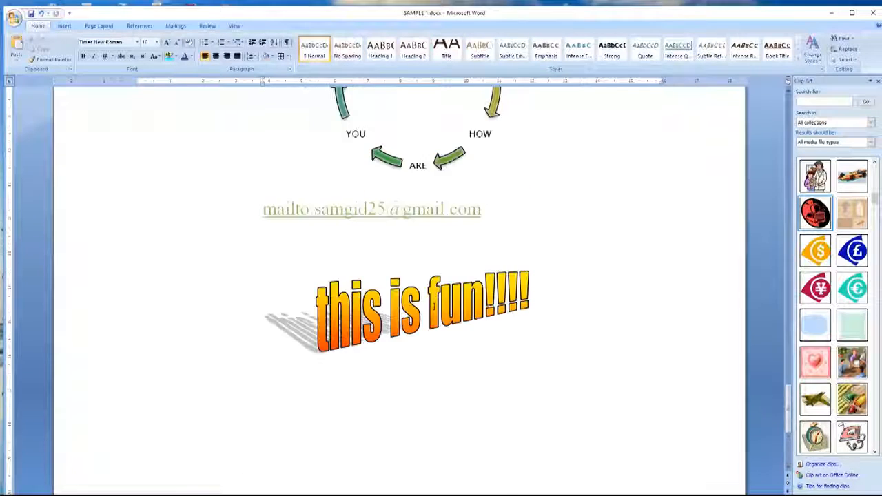
scroll(434, 306, up, 15)
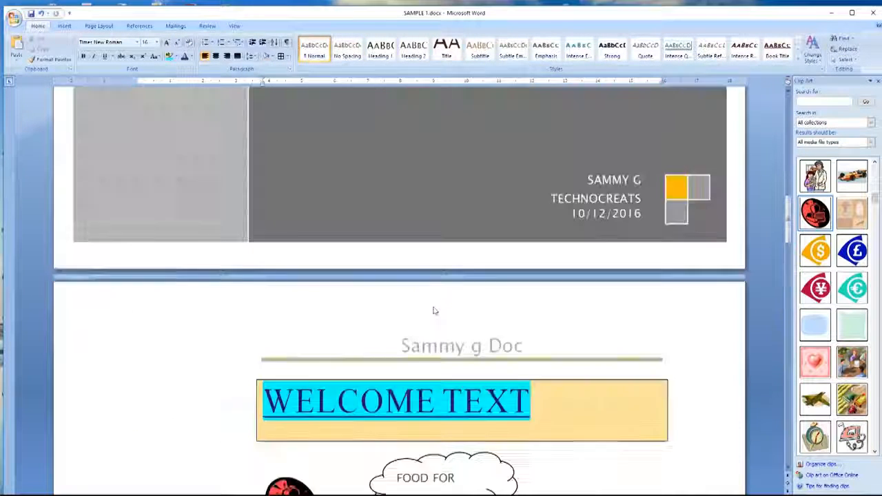
scroll(434, 308, down, 12)
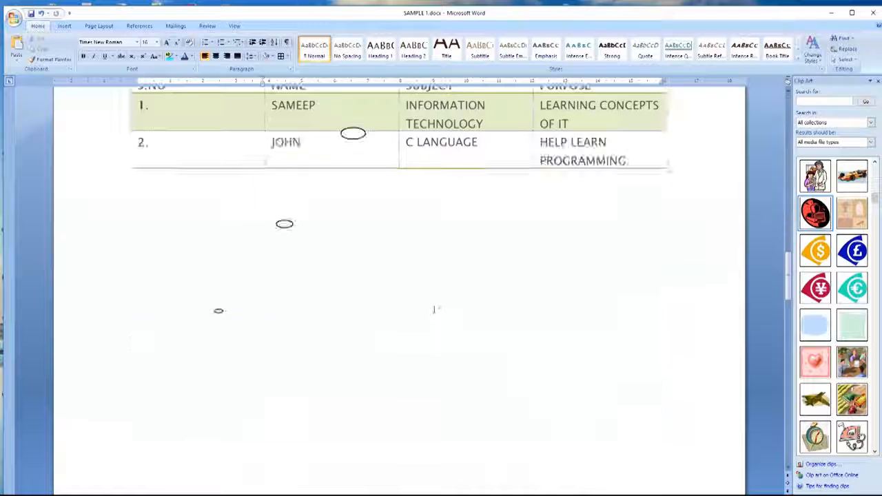
scroll(434, 308, up, 5)
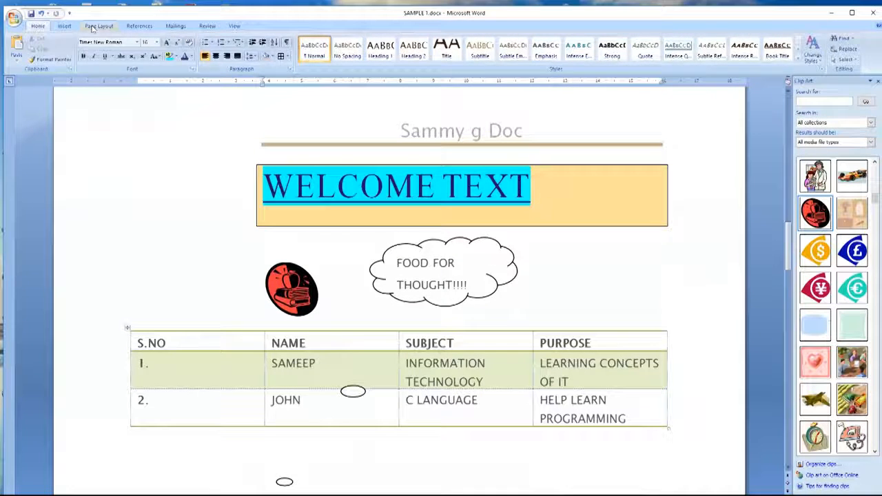